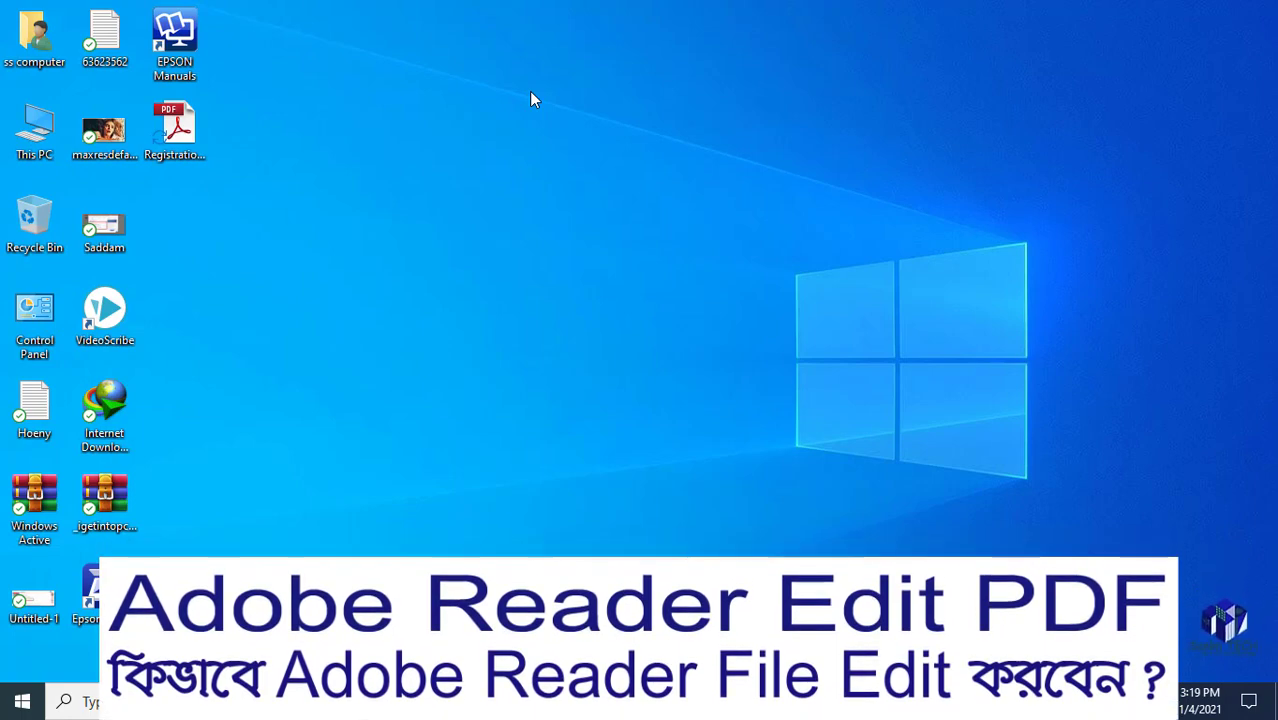
{"action": "right_click", "coordinate": [531, 93]}
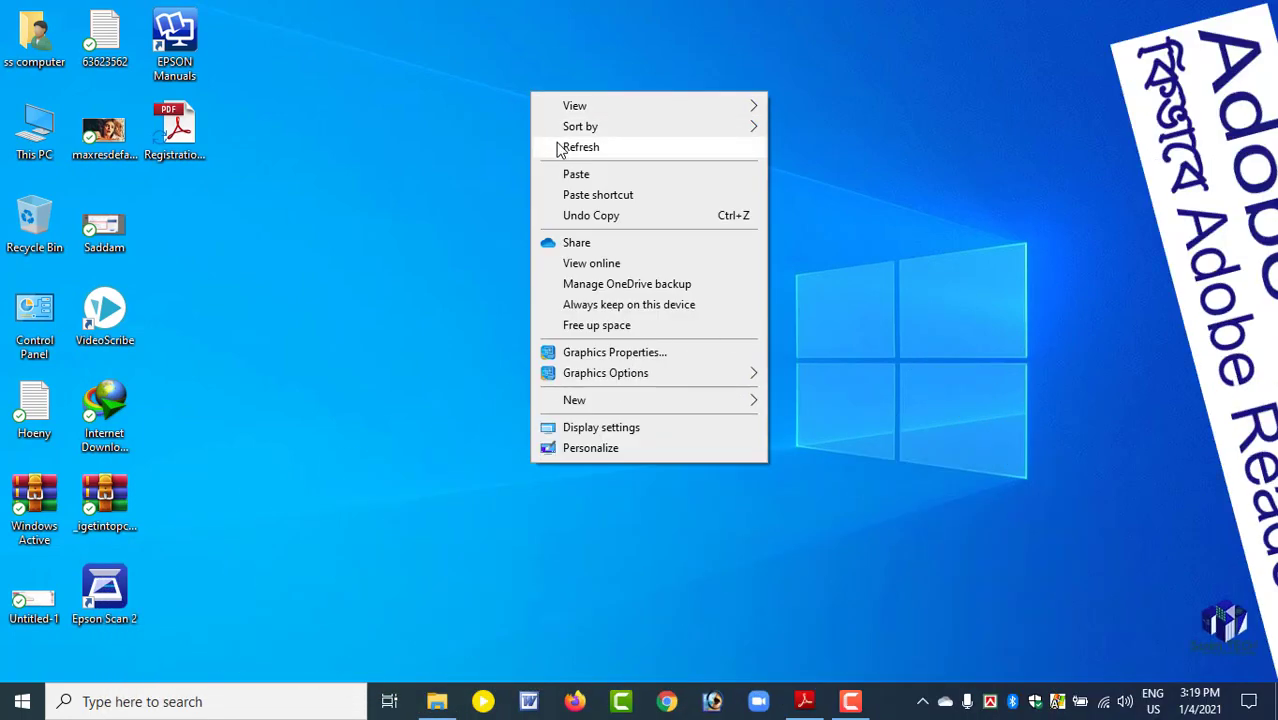
{"action": "left_click", "coordinate": [558, 145]}
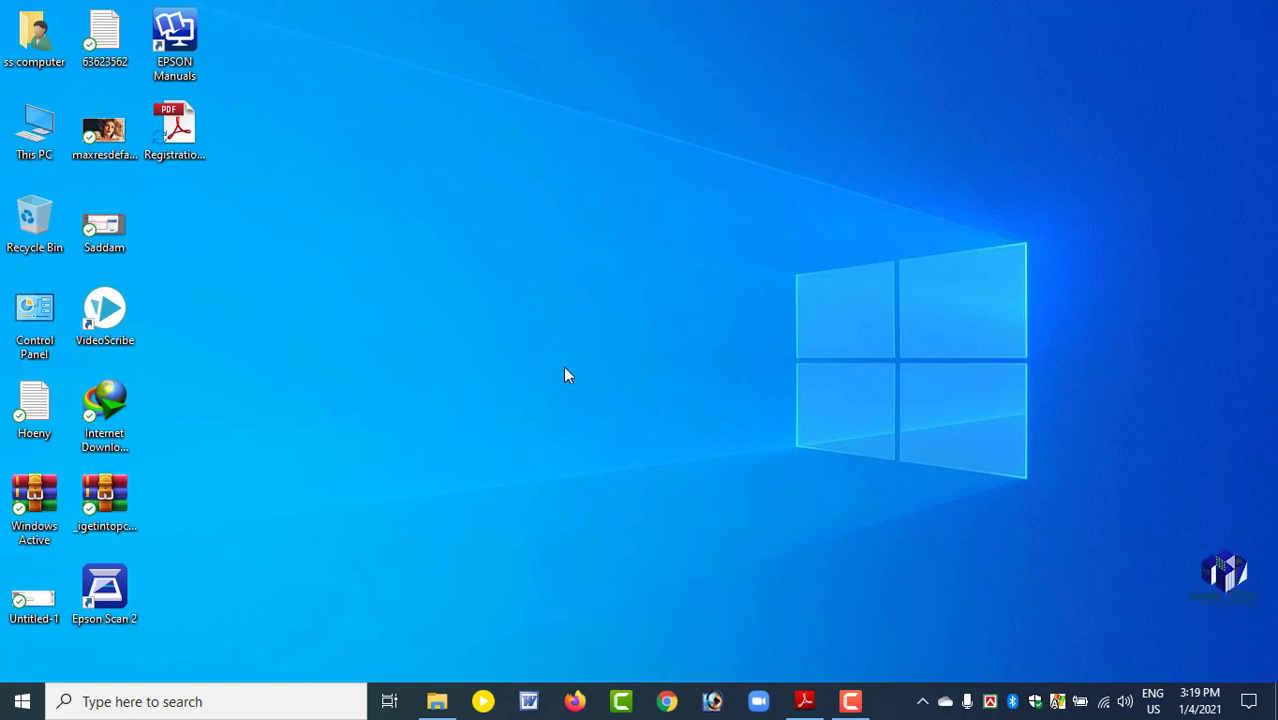
{"action": "right_click", "coordinate": [425, 161]}
{"action": "left_click", "coordinate": [461, 215]}
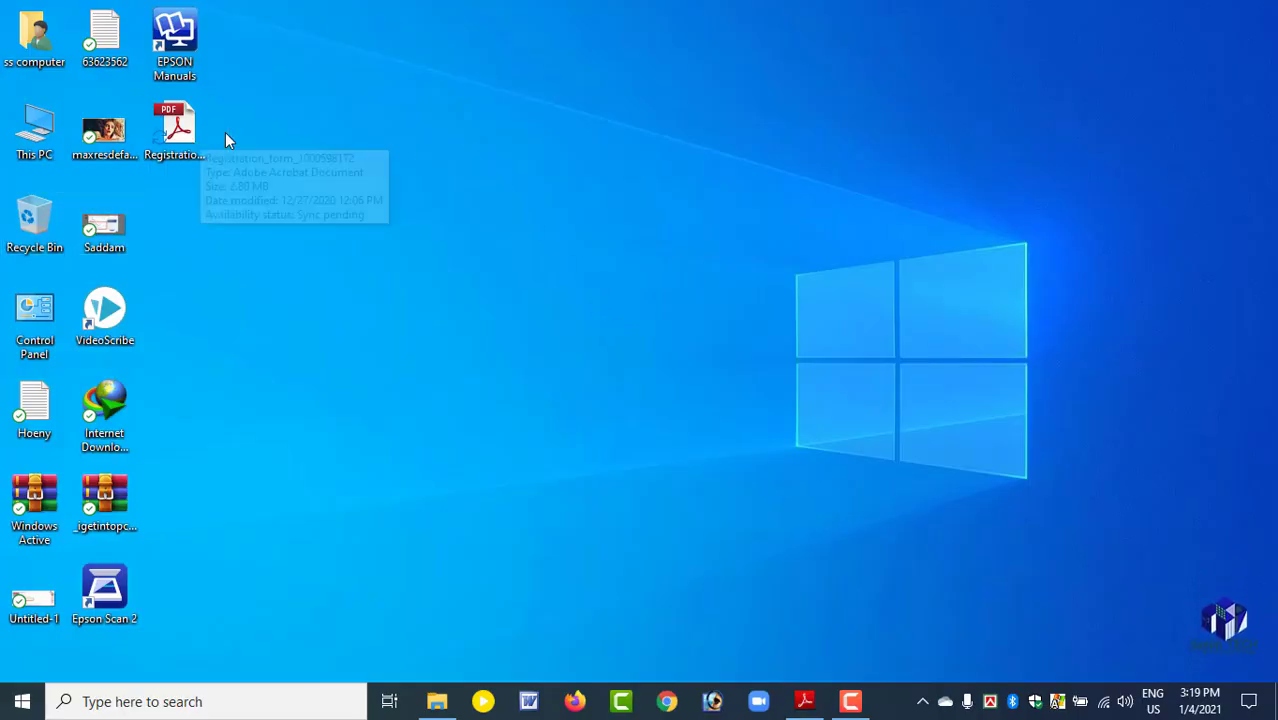
{"action": "left_click", "coordinate": [177, 130]}
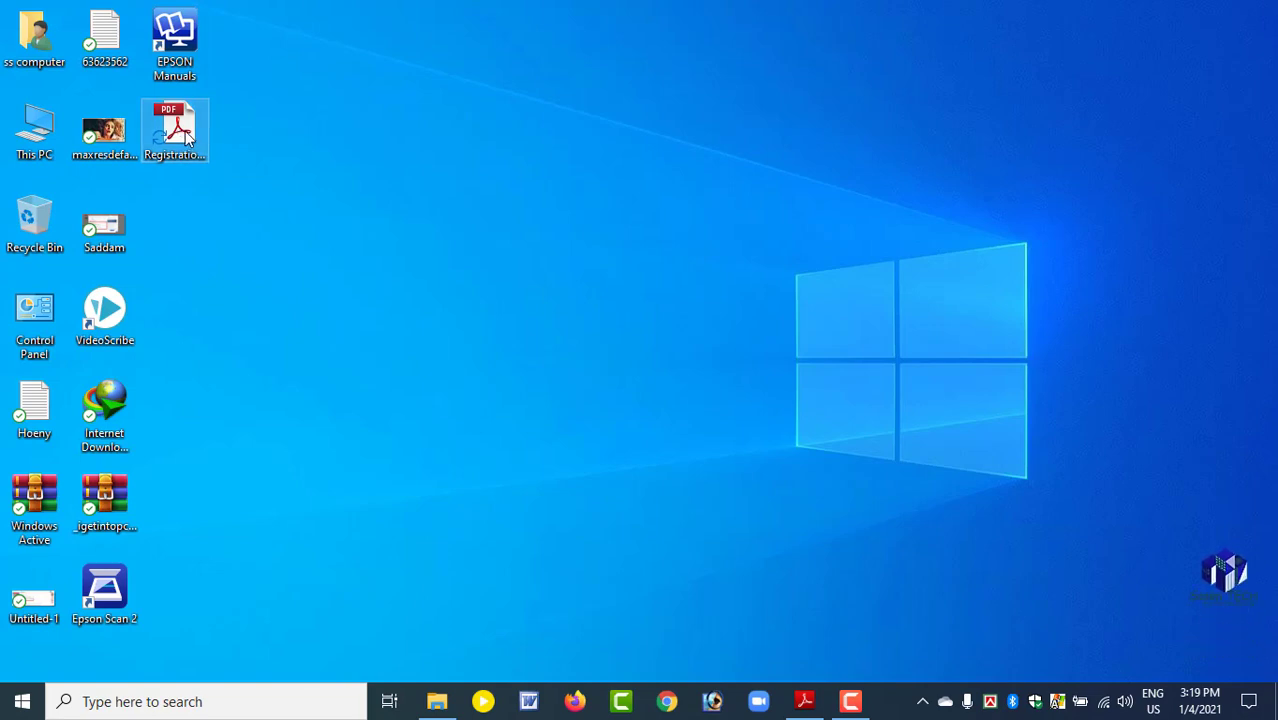
{"action": "right_click", "coordinate": [276, 123]}
{"action": "left_click", "coordinate": [317, 174]}
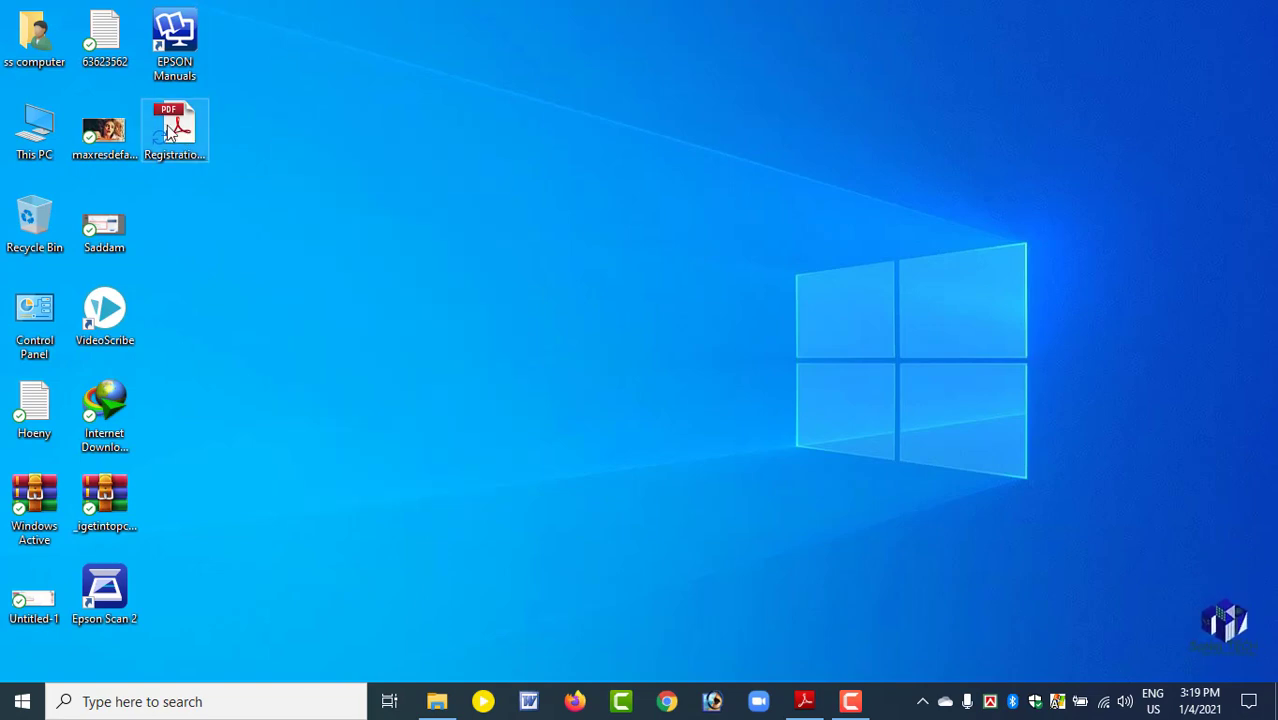
{"action": "left_click", "coordinate": [167, 125]}
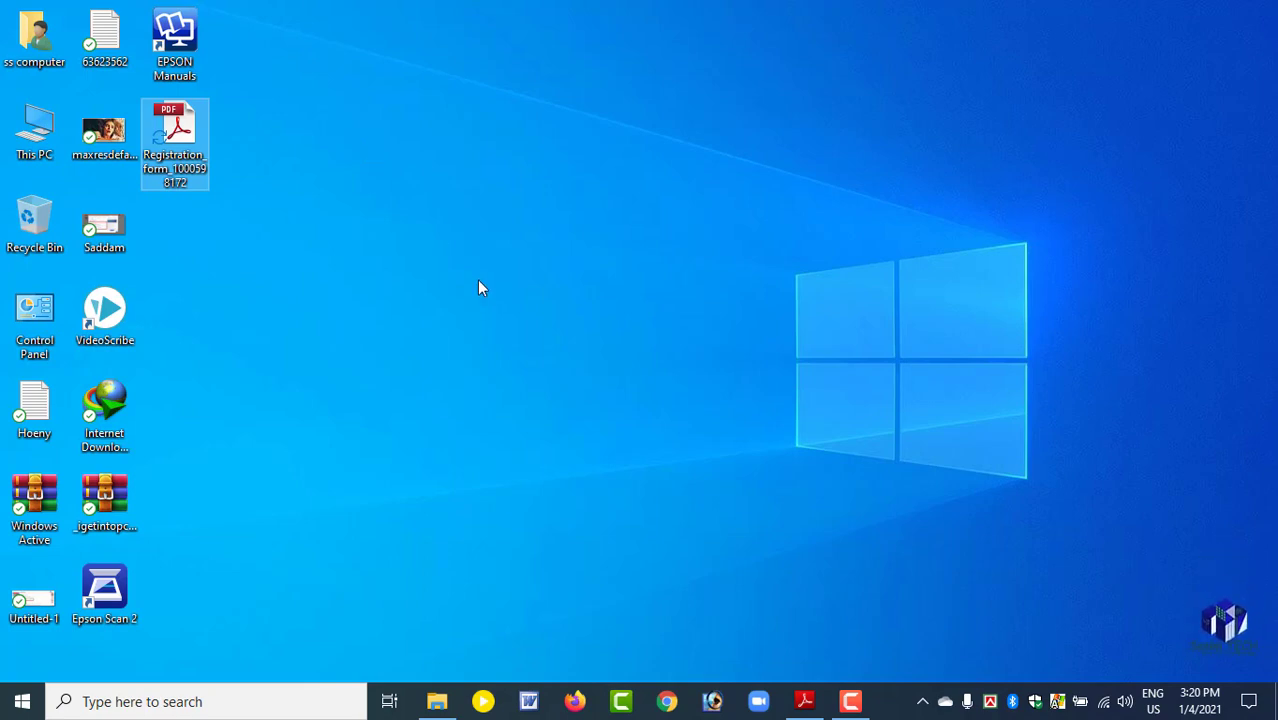
Switch to Chrome, search for ilovepdf and look over the PDF tools offered on the iLovePDF website.
{"action": "left_click", "coordinate": [667, 701]}
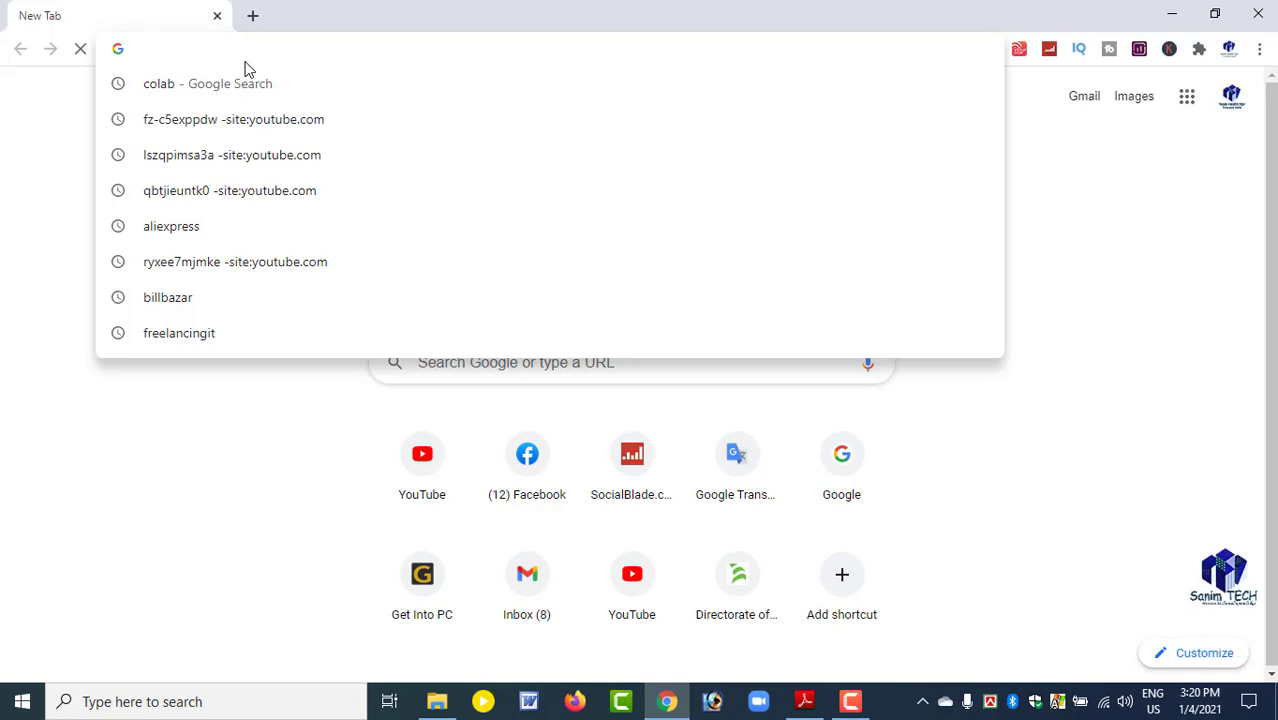
{"action": "type", "text": "ilo"}
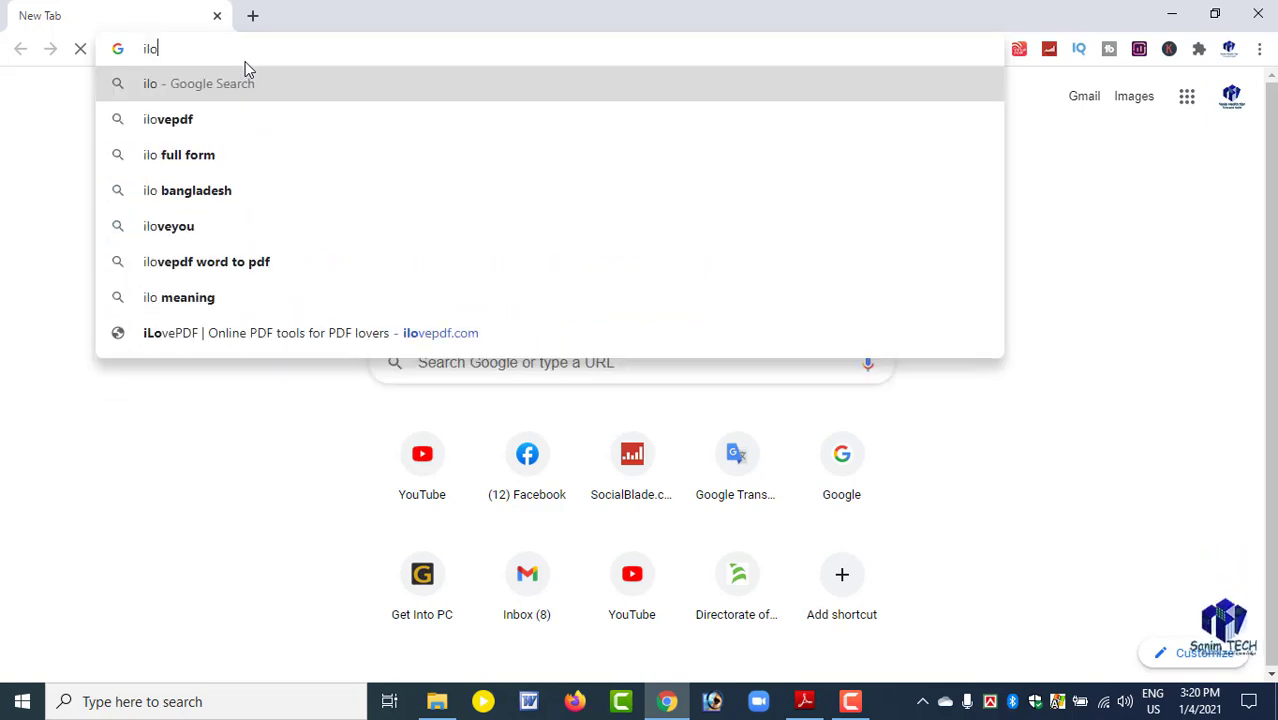
{"action": "type", "text": "ve"}
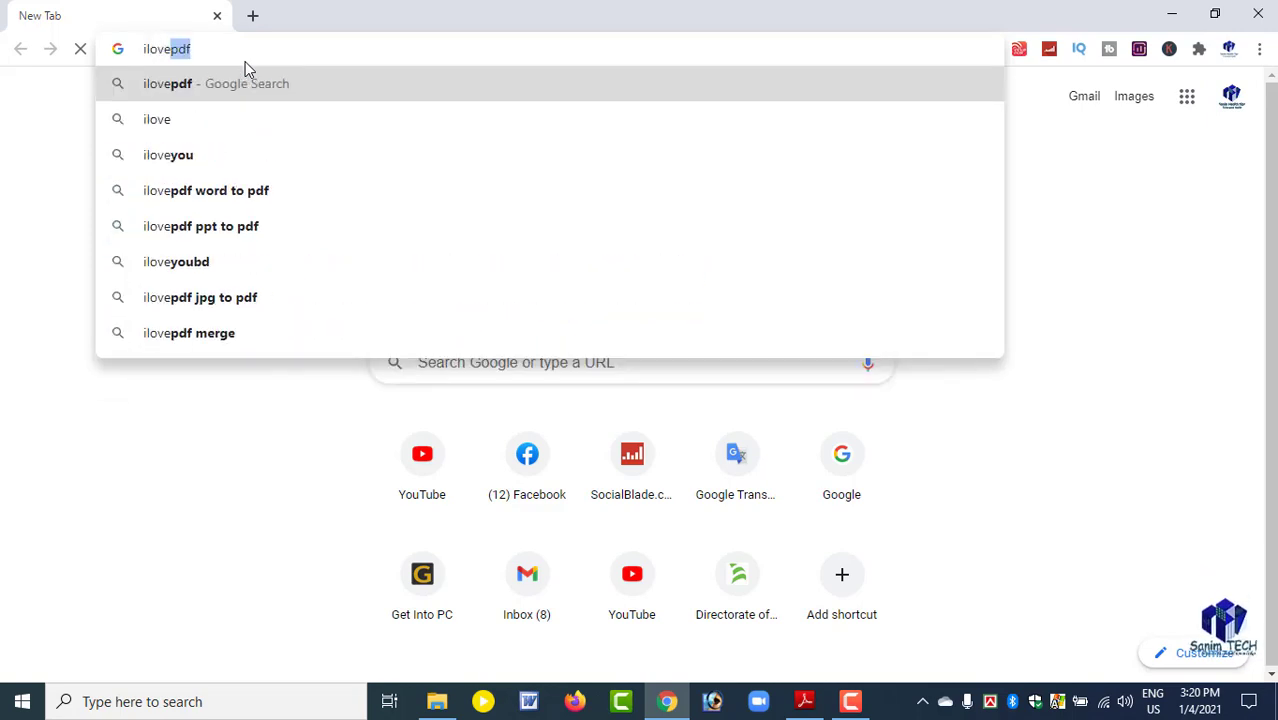
{"action": "key", "text": "Return"}
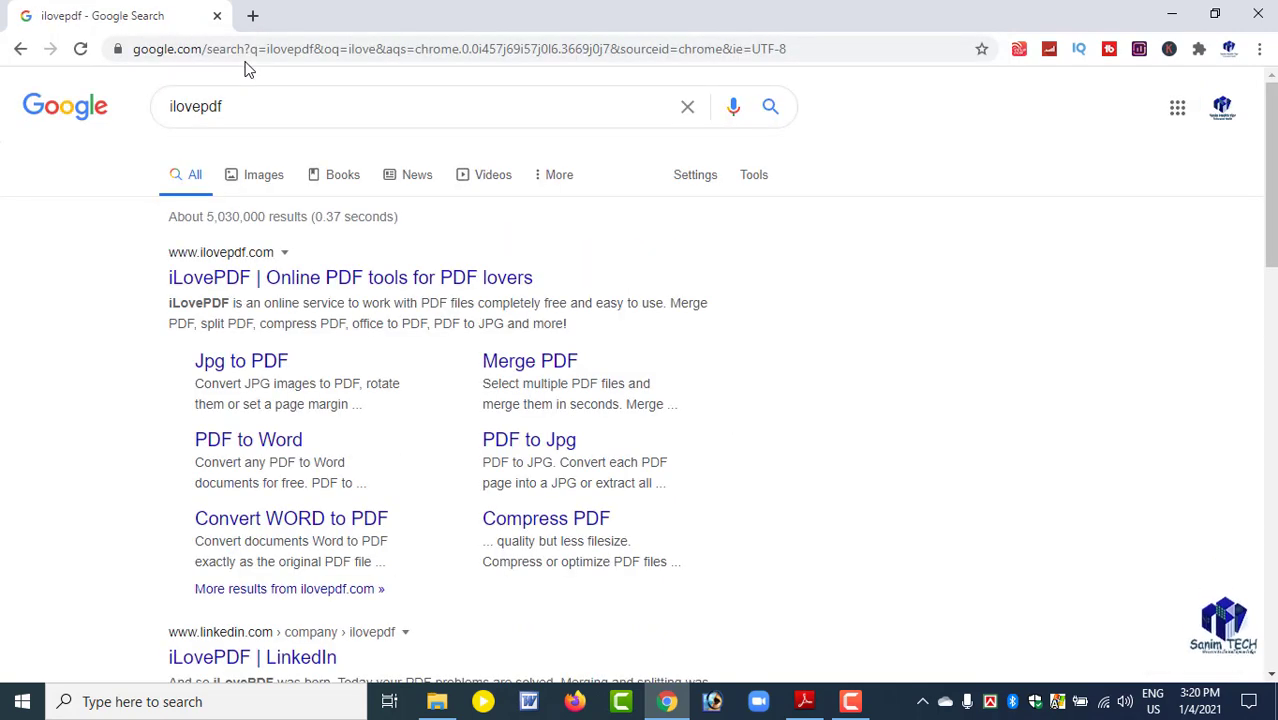
{"action": "left_click", "coordinate": [185, 280]}
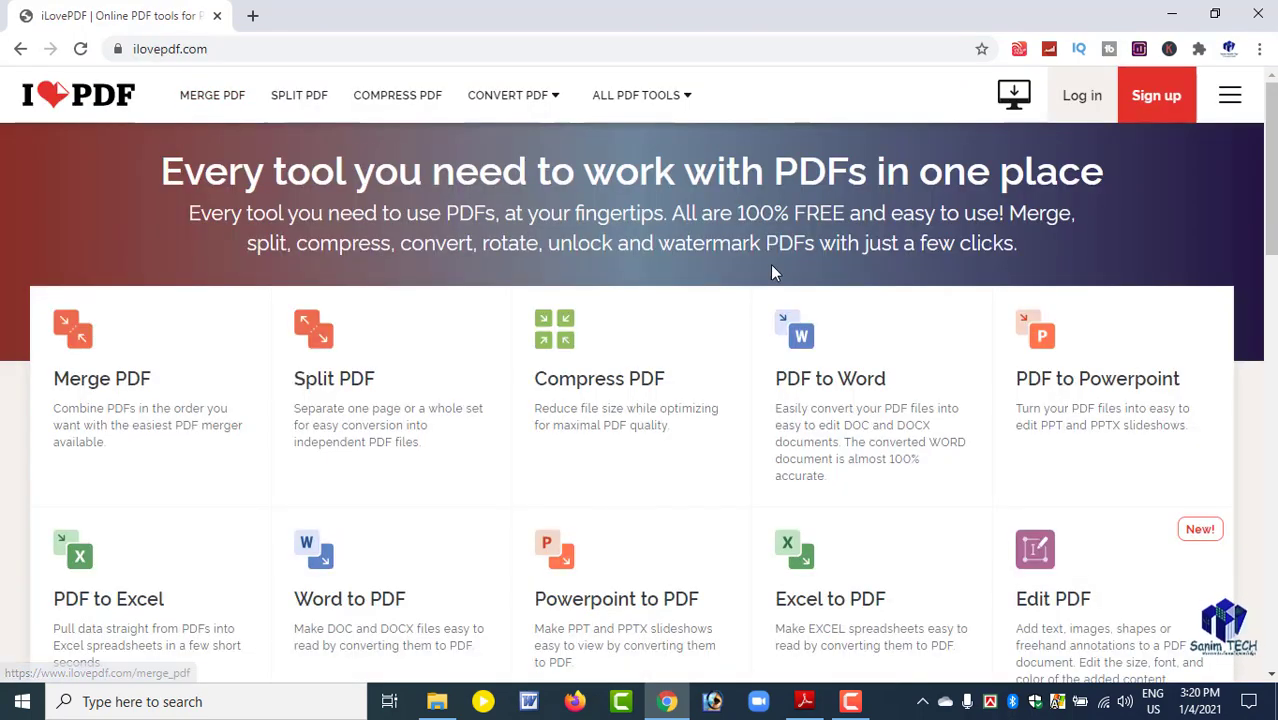
{"action": "scroll", "coordinate": [440, 285], "scroll_direction": "down", "scroll_amount": 1}
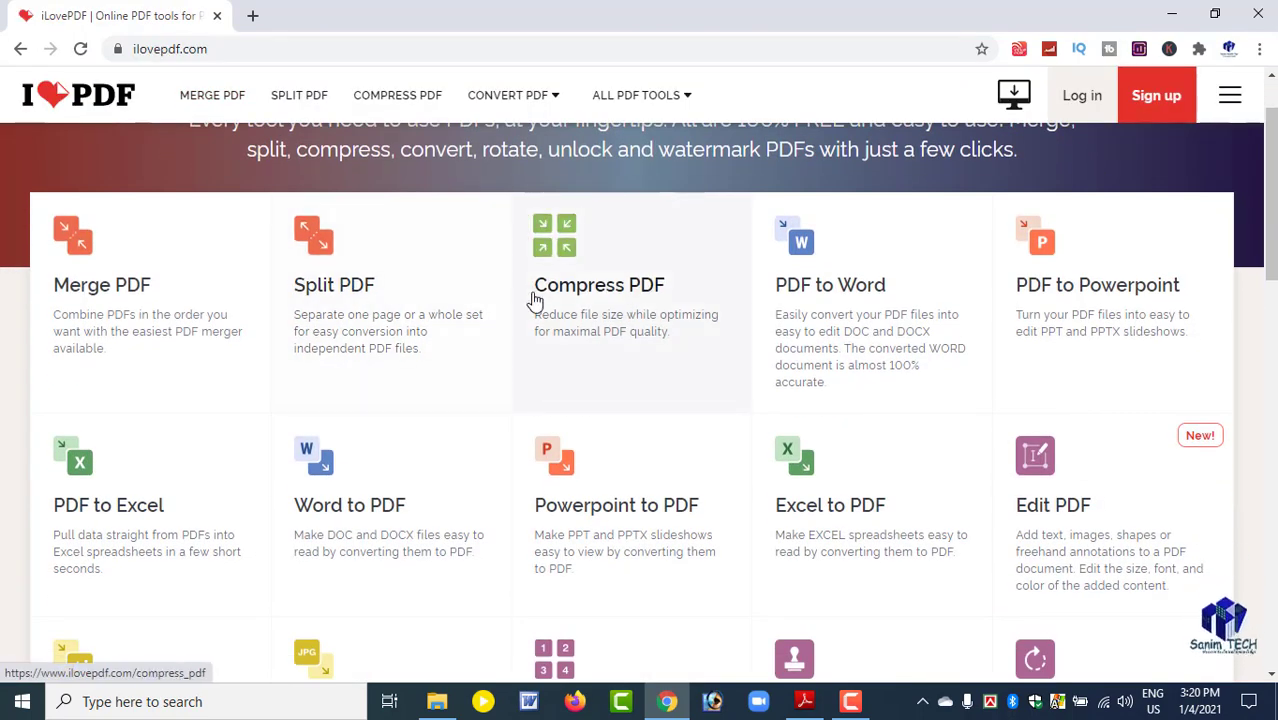
{"action": "scroll", "coordinate": [535, 322], "scroll_direction": "up", "scroll_amount": 1}
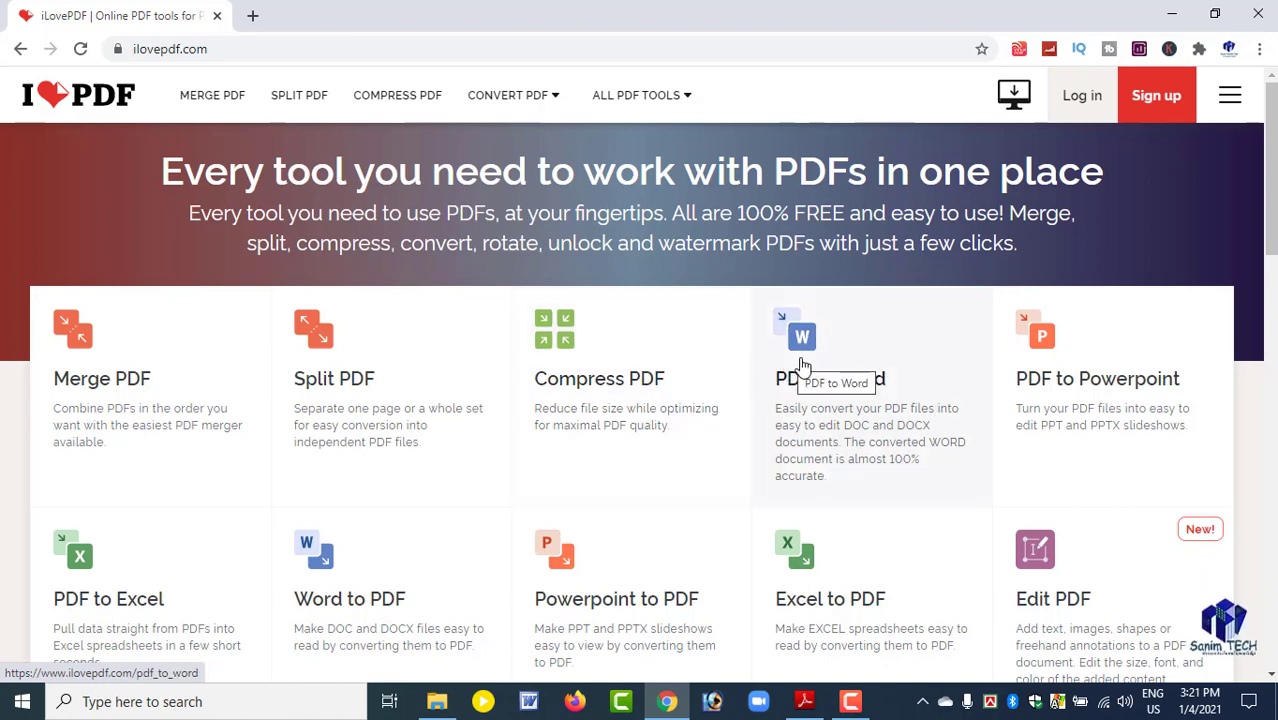
{"action": "scroll", "coordinate": [560, 385], "scroll_direction": "down", "scroll_amount": 3}
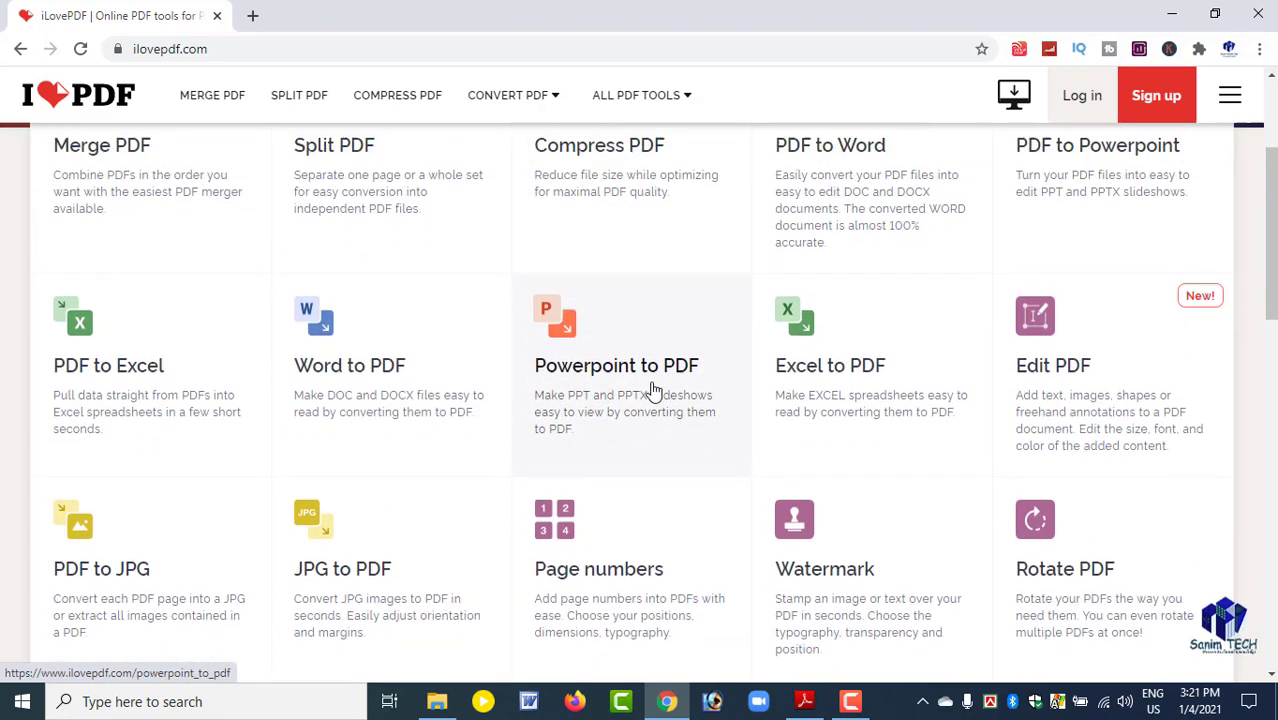
{"action": "scroll", "coordinate": [348, 385], "scroll_direction": "up", "scroll_amount": 2}
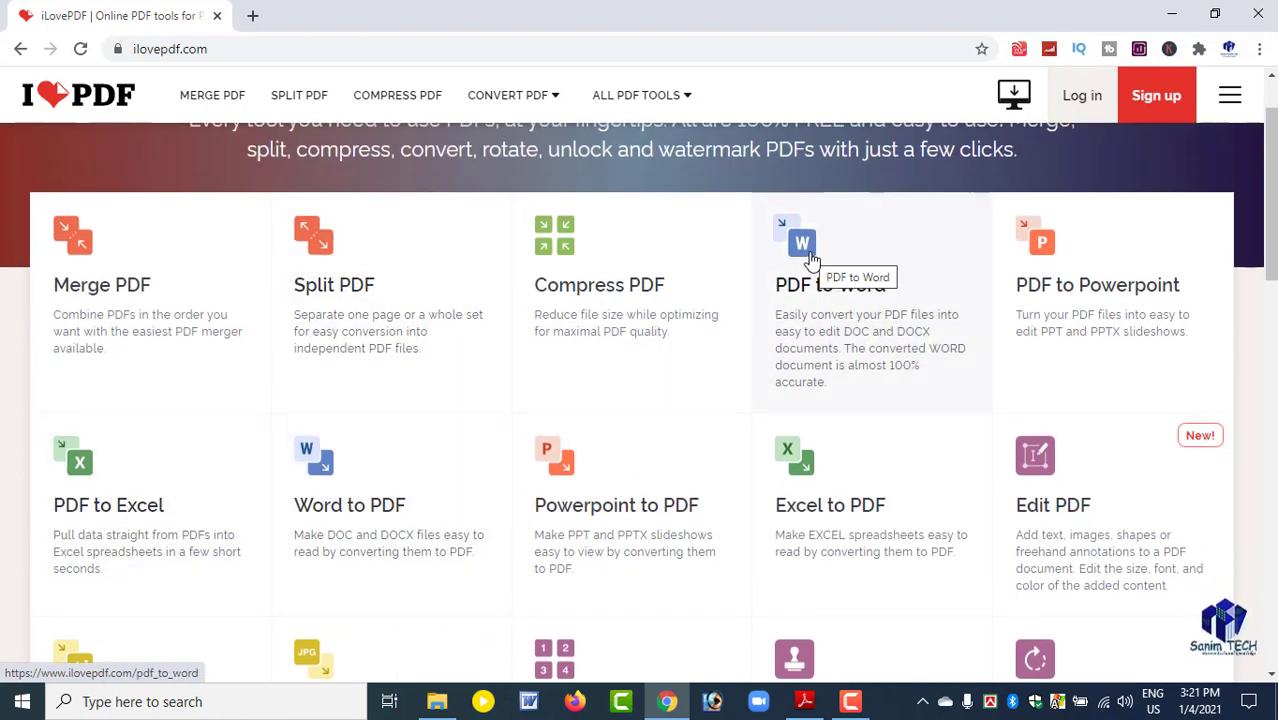
{"action": "left_click", "coordinate": [1177, 12]}
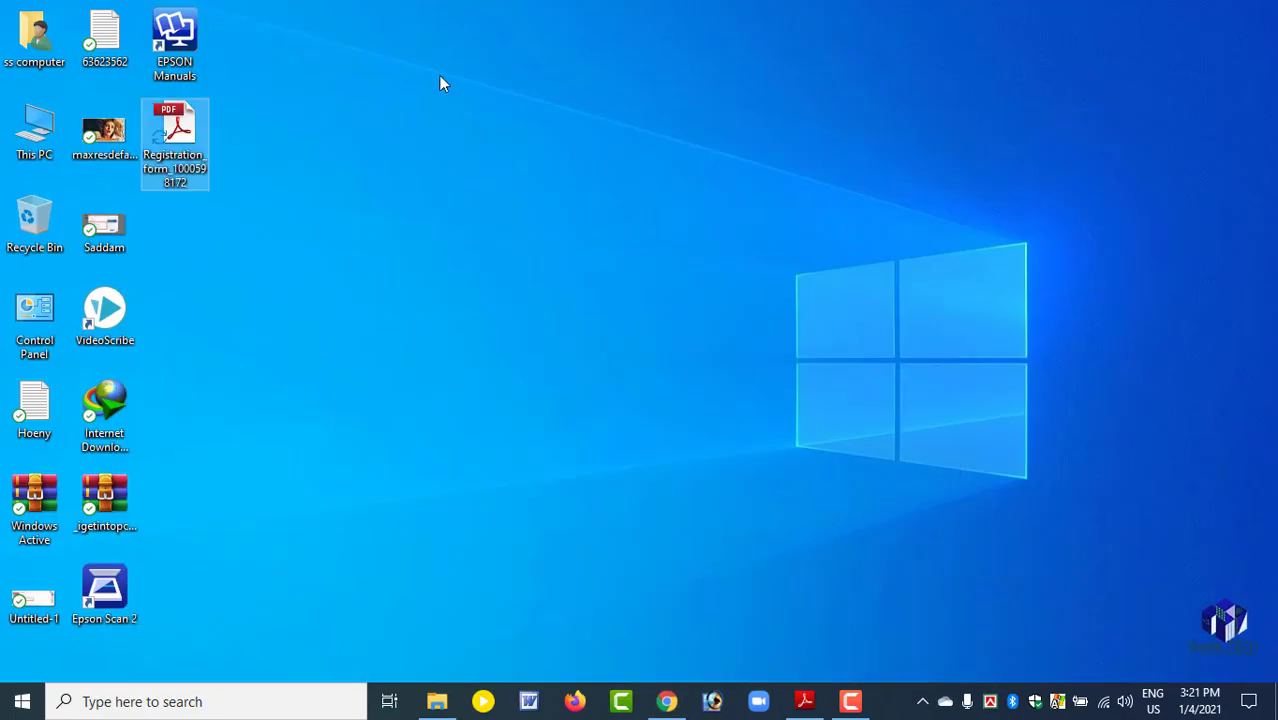
{"action": "right_click", "coordinate": [438, 75]}
{"action": "left_click", "coordinate": [475, 130]}
{"action": "right_click", "coordinate": [390, 82]}
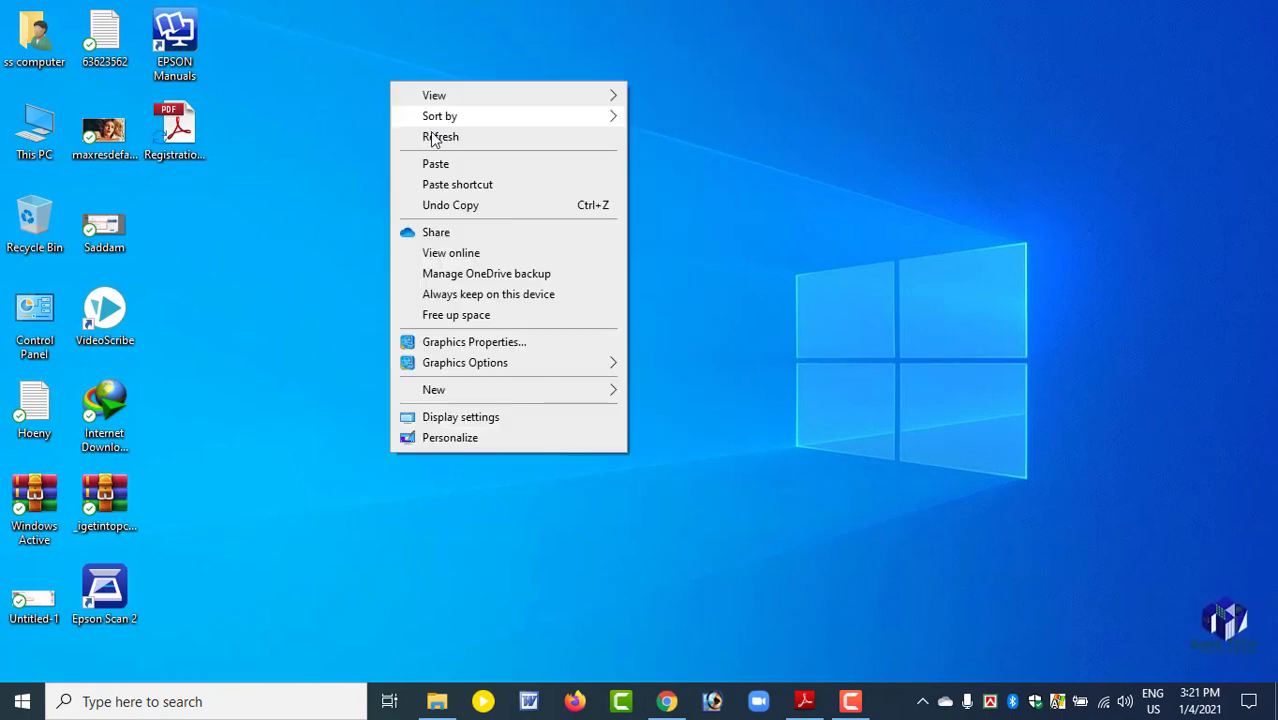
{"action": "left_click", "coordinate": [433, 138]}
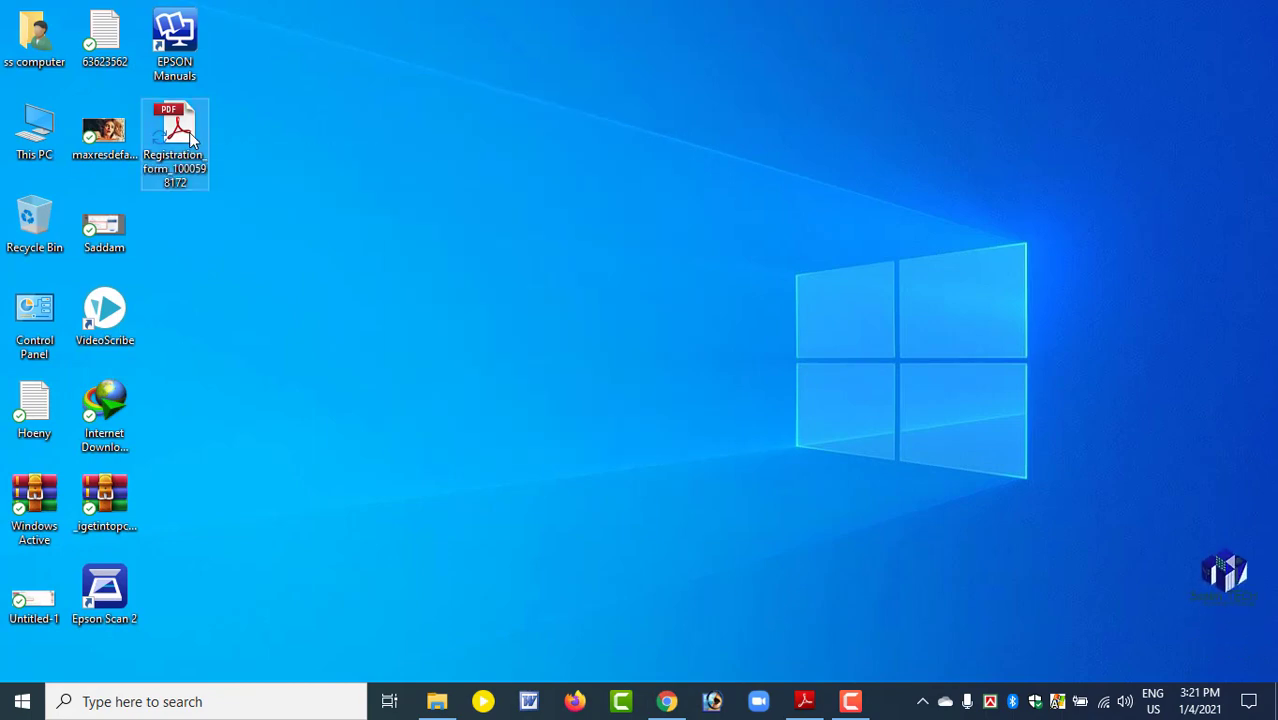
Open the registration form PDF from the desktop with Adobe Reader XI and look through its three pages.
{"action": "right_click", "coordinate": [190, 135]}
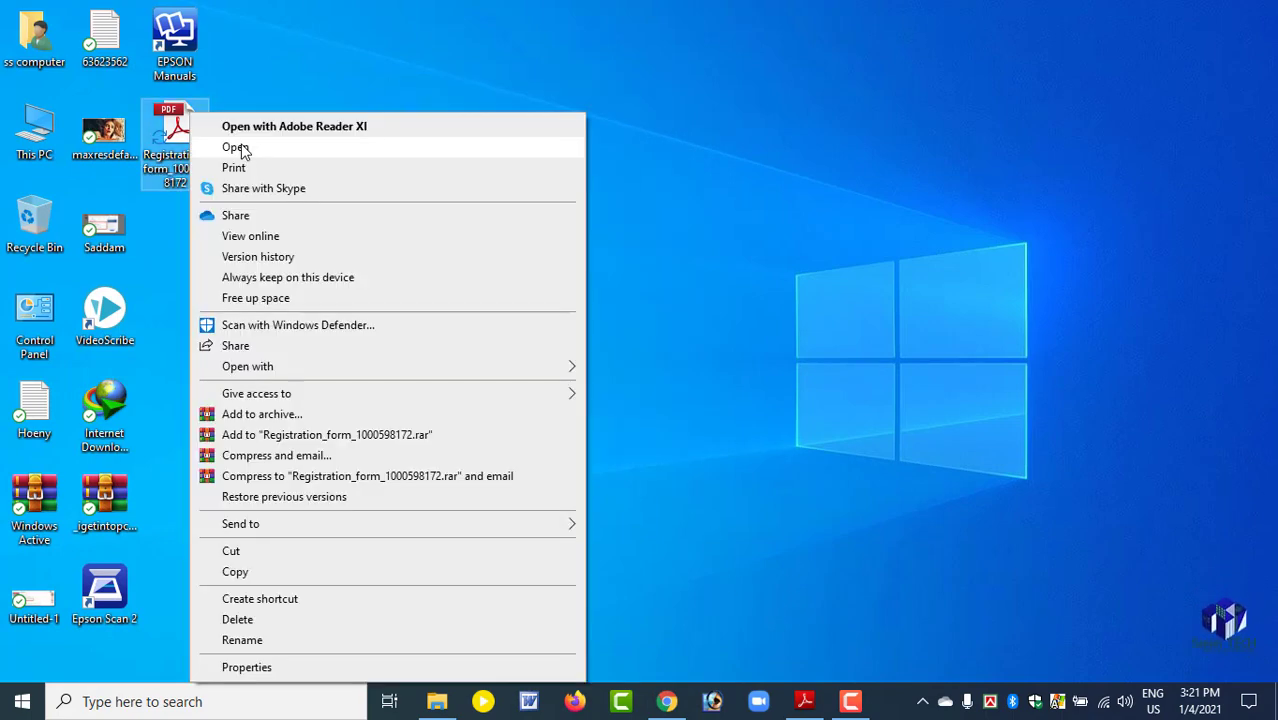
{"action": "left_click", "coordinate": [396, 131]}
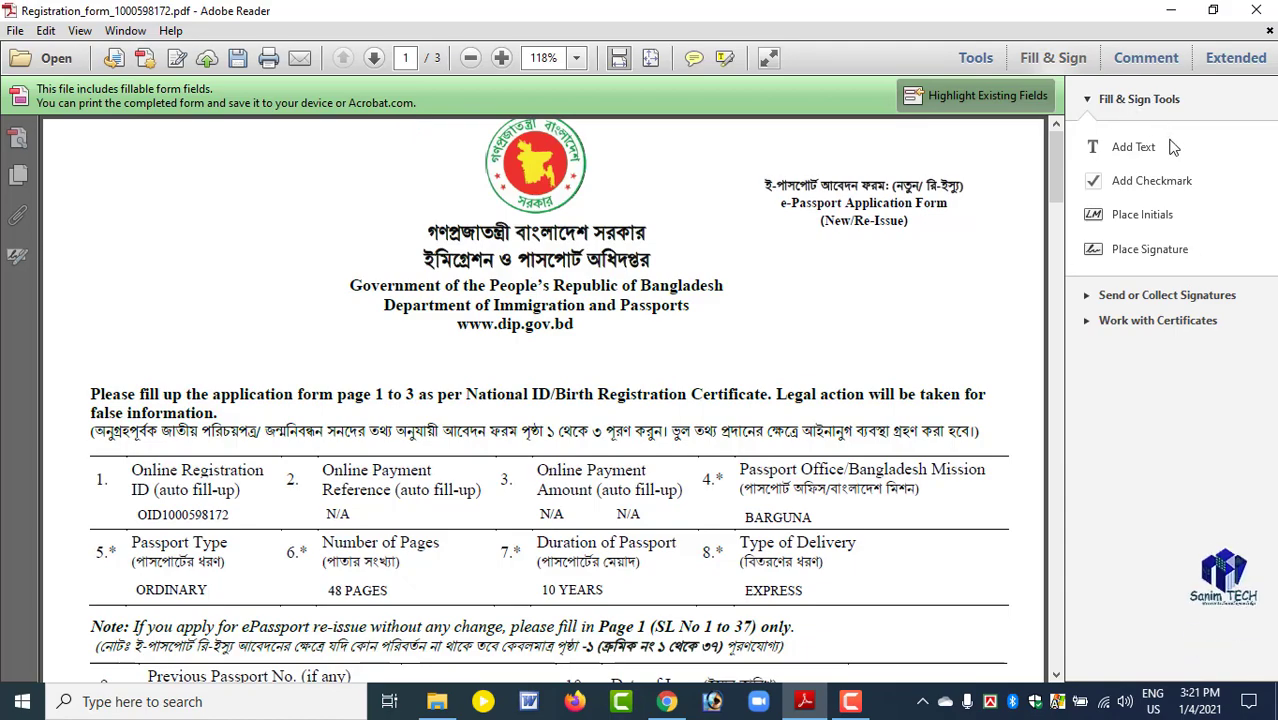
{"action": "scroll", "coordinate": [735, 375], "scroll_direction": "down", "scroll_amount": 8}
{"action": "scroll", "coordinate": [735, 375], "scroll_direction": "down", "scroll_amount": 8}
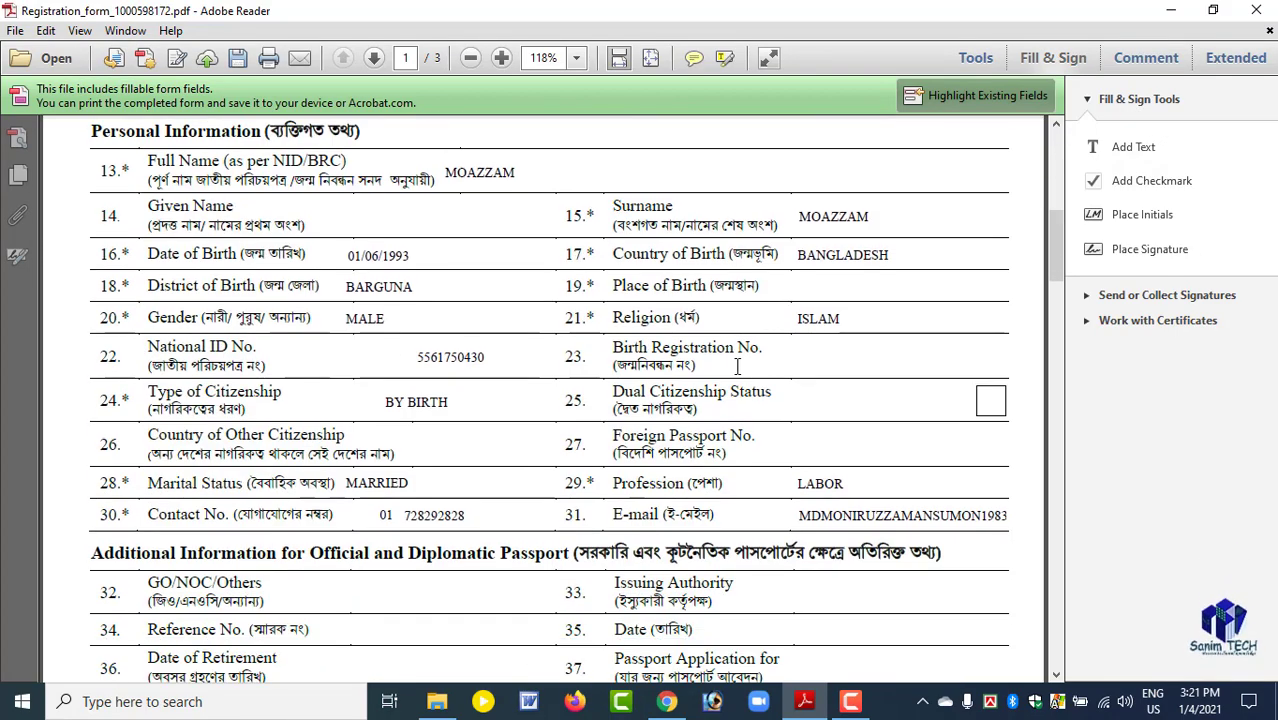
{"action": "scroll", "coordinate": [737, 366], "scroll_direction": "up", "scroll_amount": 5}
{"action": "scroll", "coordinate": [737, 366], "scroll_direction": "up", "scroll_amount": 6}
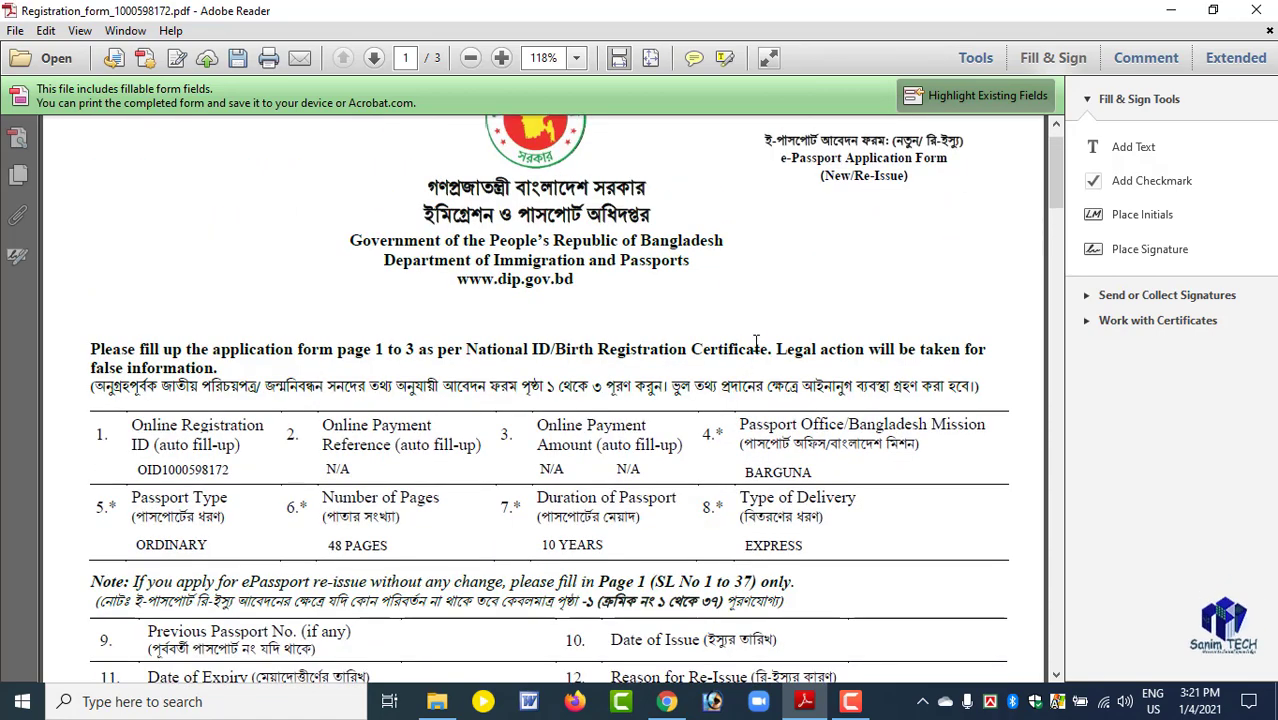
{"action": "scroll", "coordinate": [757, 343], "scroll_direction": "down", "scroll_amount": 10}
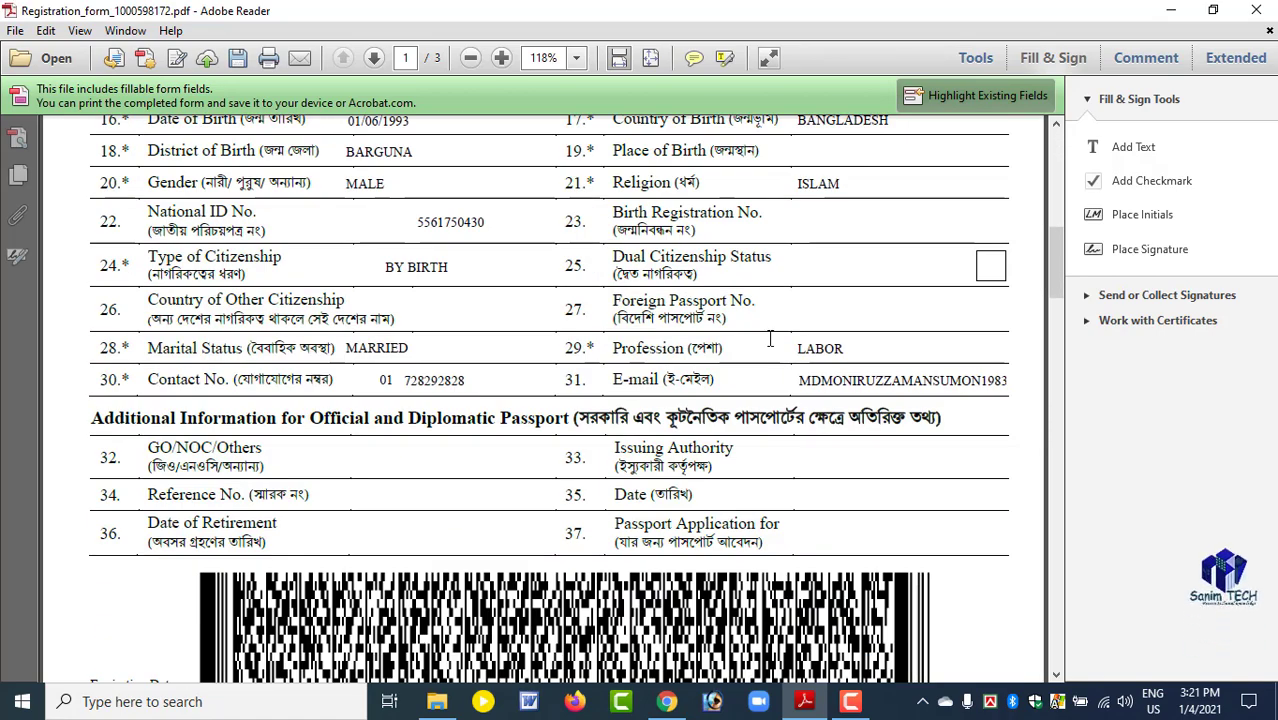
{"action": "scroll", "coordinate": [770, 341], "scroll_direction": "down", "scroll_amount": 15}
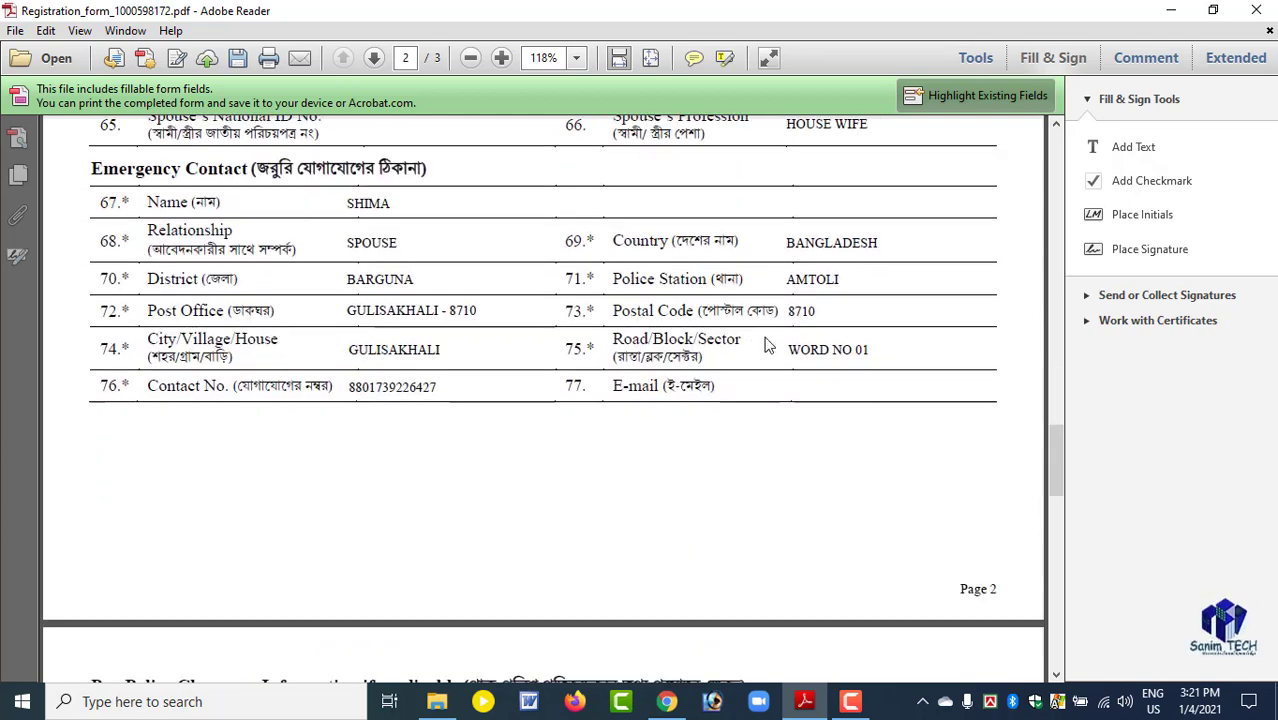
{"action": "scroll", "coordinate": [767, 344], "scroll_direction": "down", "scroll_amount": 10}
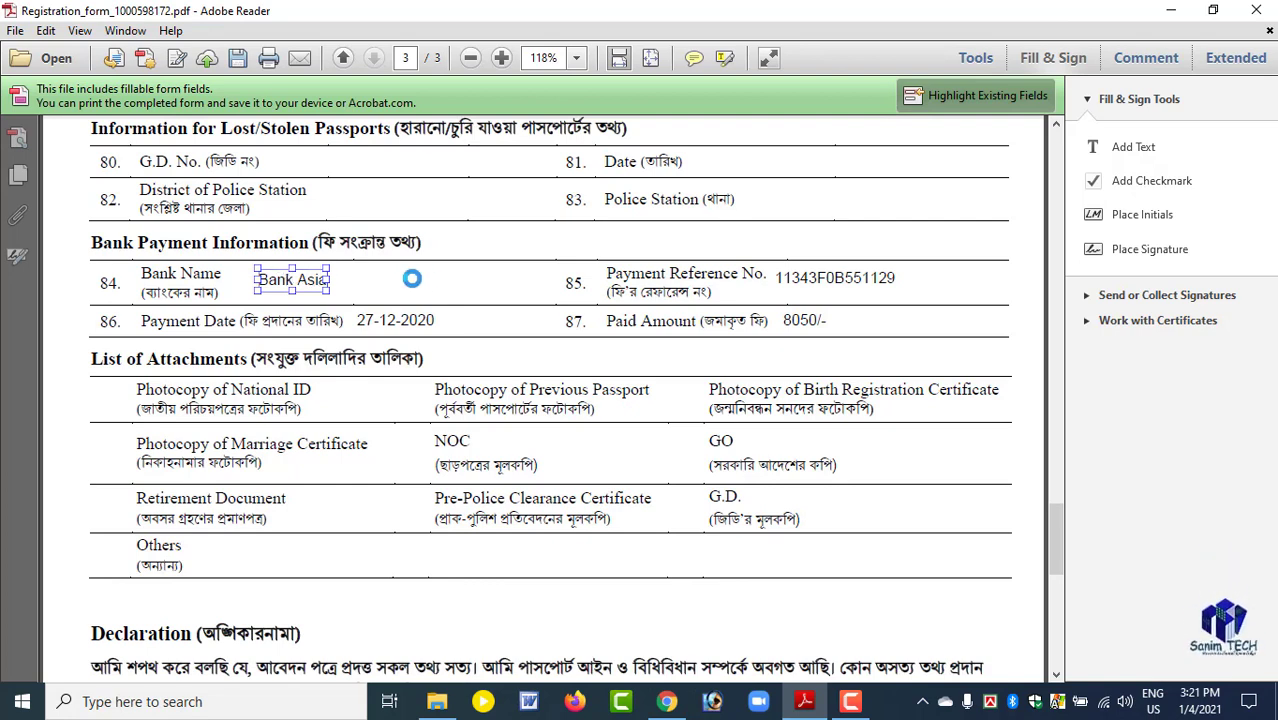
Delete "nk Asia" from the Bank Name text on page 3 and undo the deletion.
{"action": "left_click", "coordinate": [289, 285]}
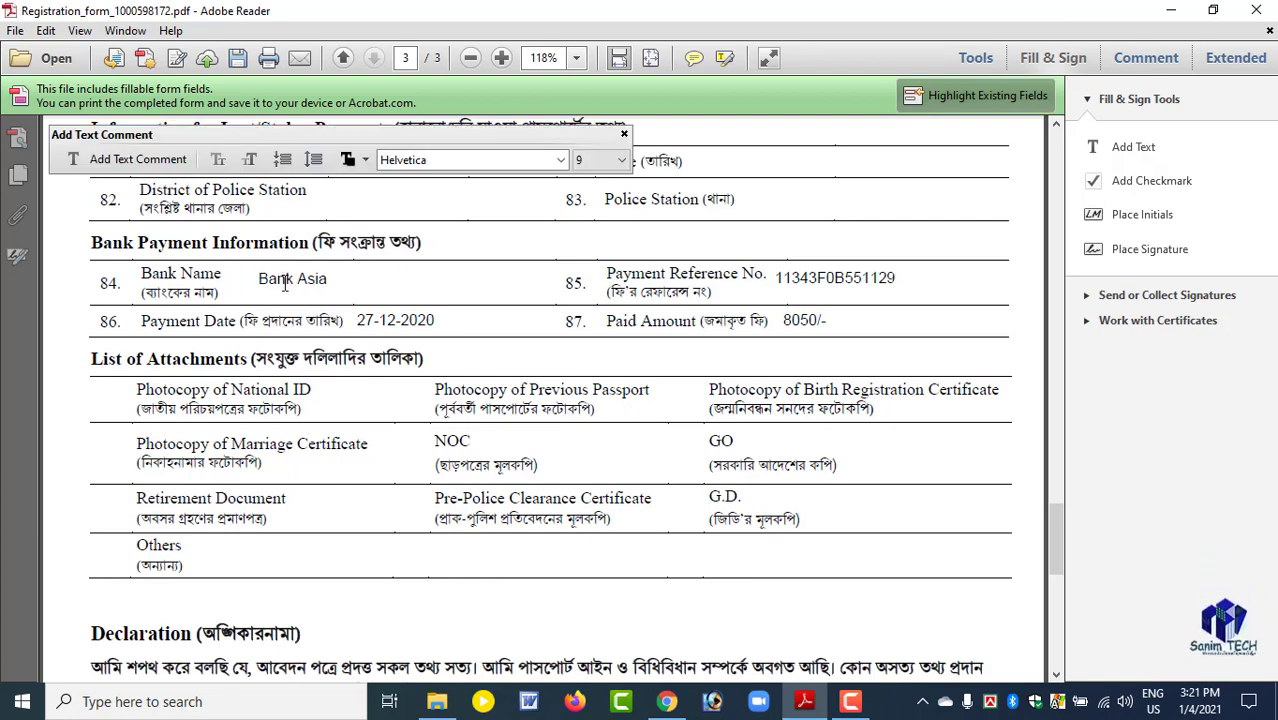
{"action": "left_click_drag", "start_coordinate": [271, 282], "coordinate": [327, 279]}
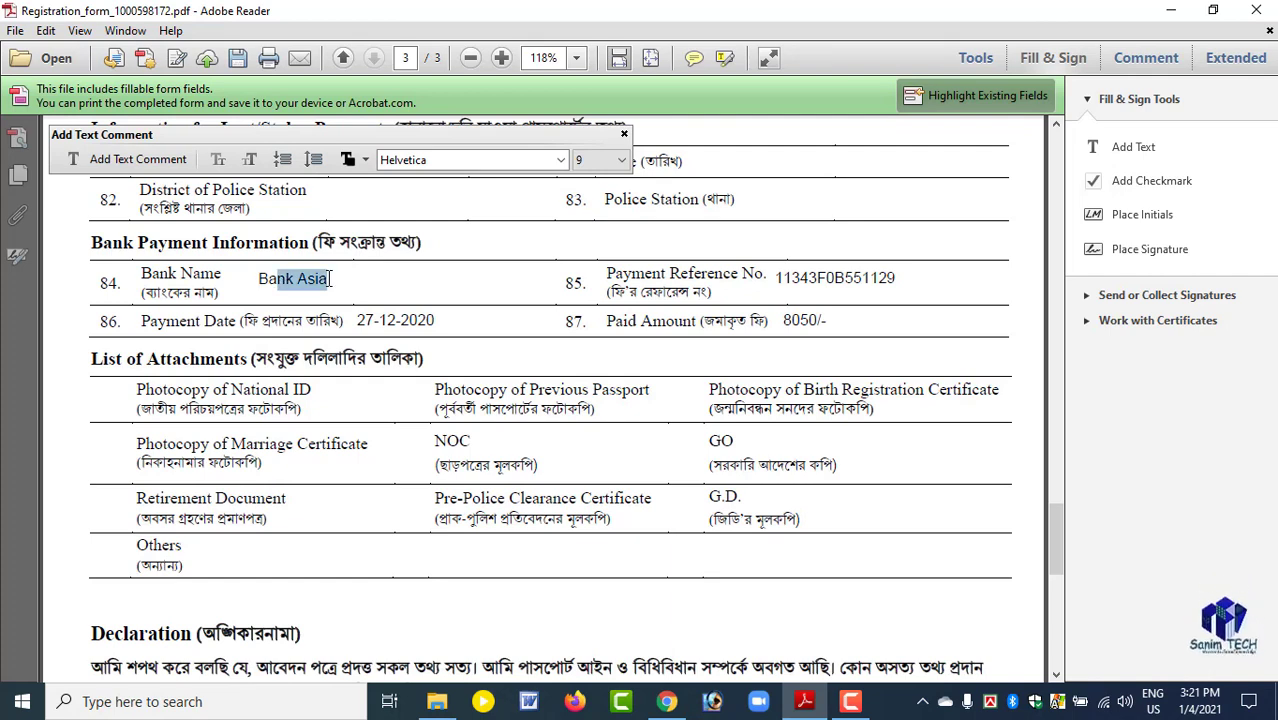
{"action": "key", "text": "BackSpace"}
{"action": "key", "text": "ctrl+z"}
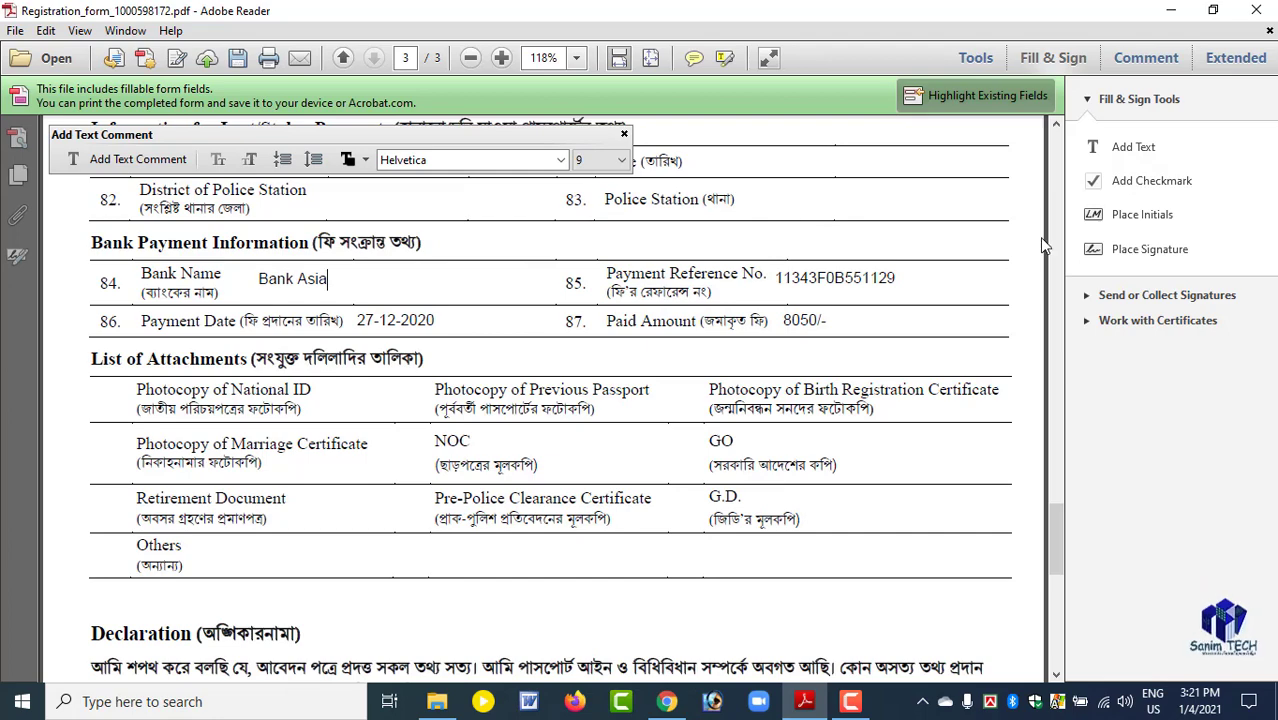
Hide the Fill & Sign tools and show them again.
{"action": "left_click", "coordinate": [1036, 58]}
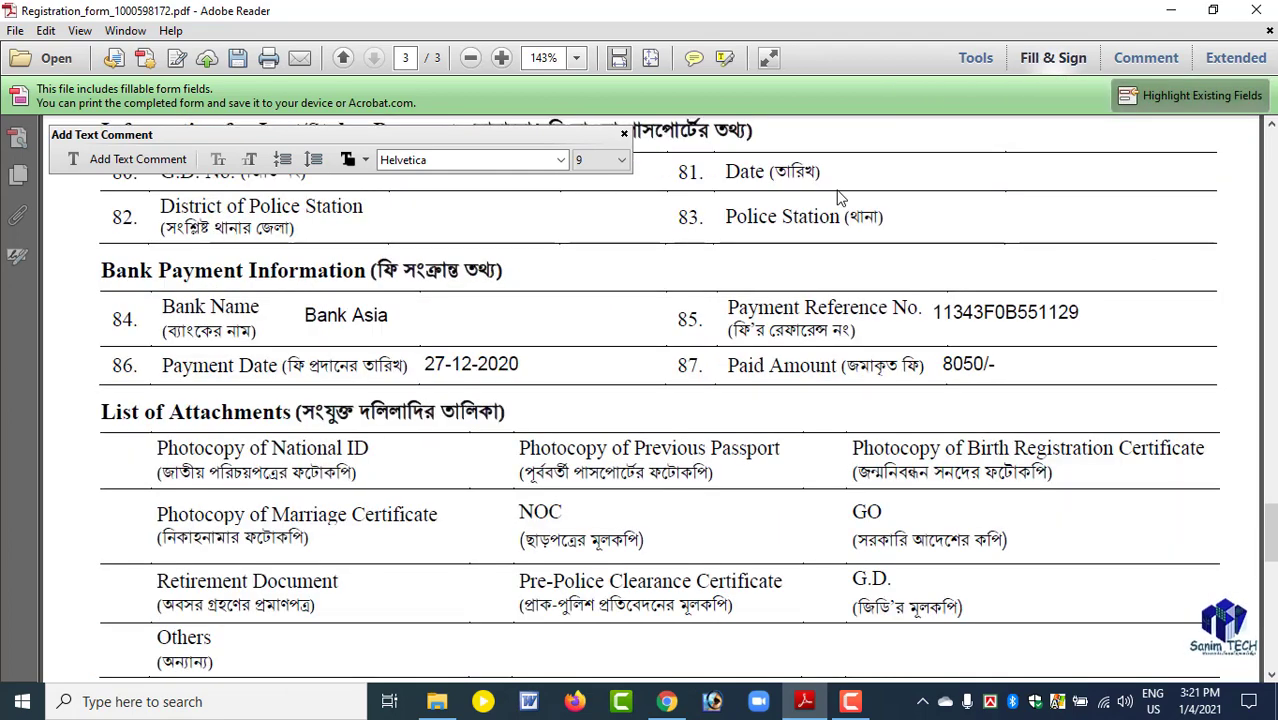
{"action": "scroll", "coordinate": [1056, 371], "scroll_direction": "up", "scroll_amount": 4}
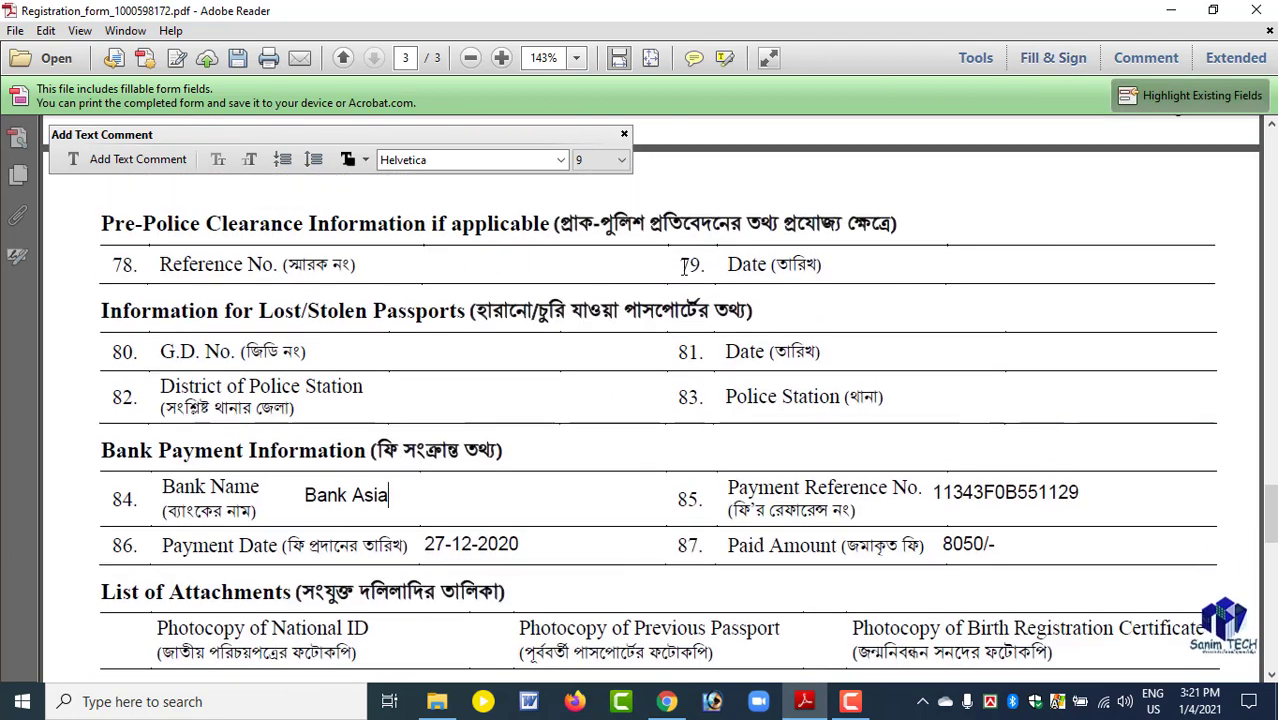
{"action": "scroll", "coordinate": [862, 315], "scroll_direction": "down", "scroll_amount": 1}
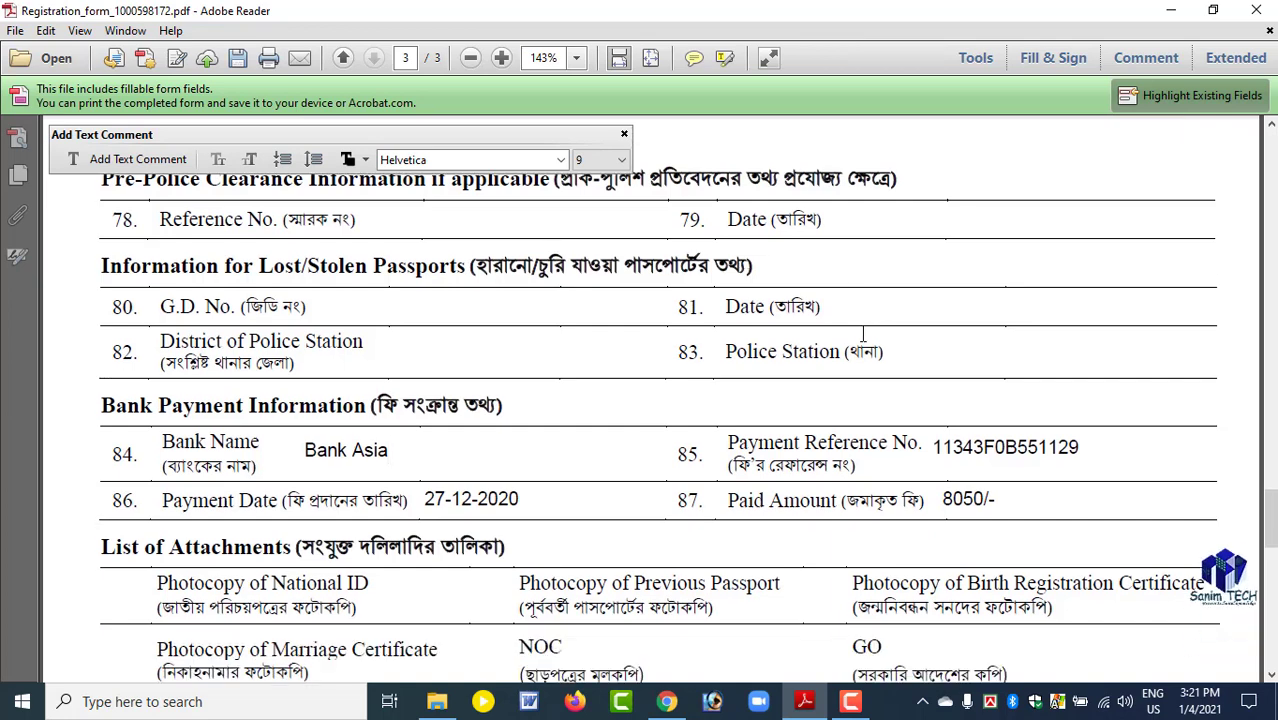
{"action": "left_click", "coordinate": [1053, 60]}
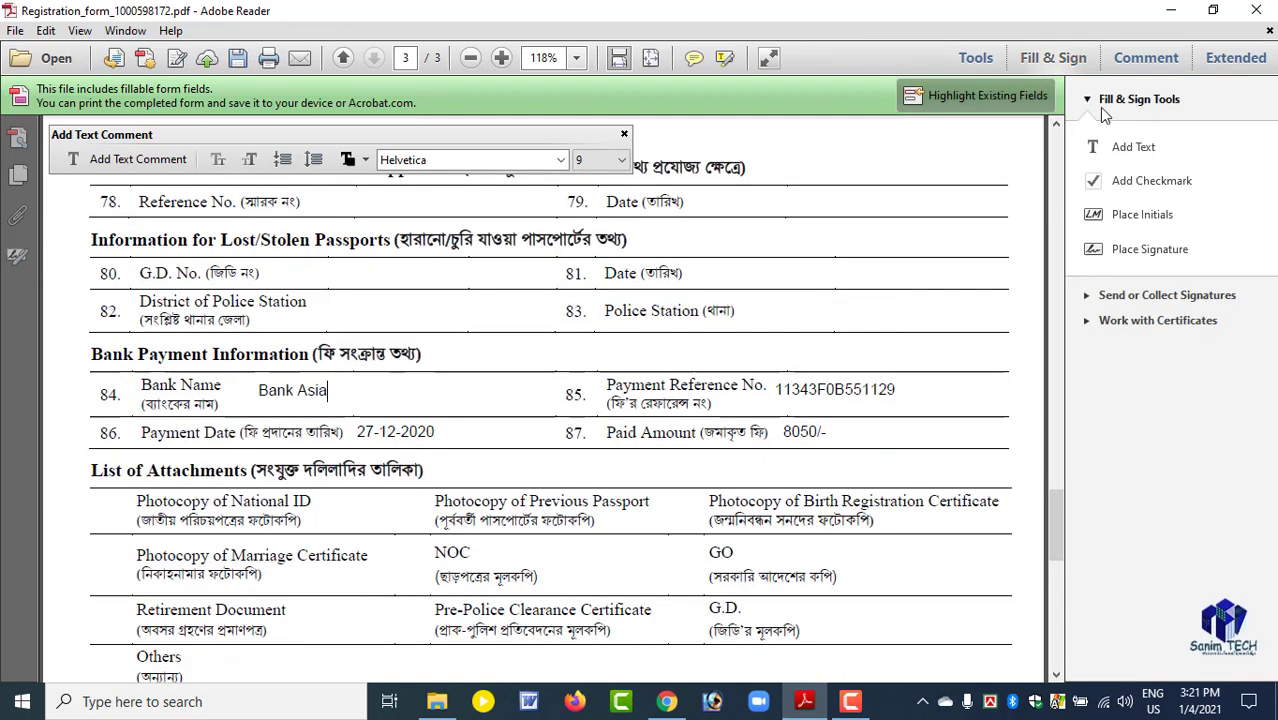
Add the text "Adobe reader edit pdf" to the Others row of the List of Attachments on page 3.
{"action": "left_click", "coordinate": [1133, 149]}
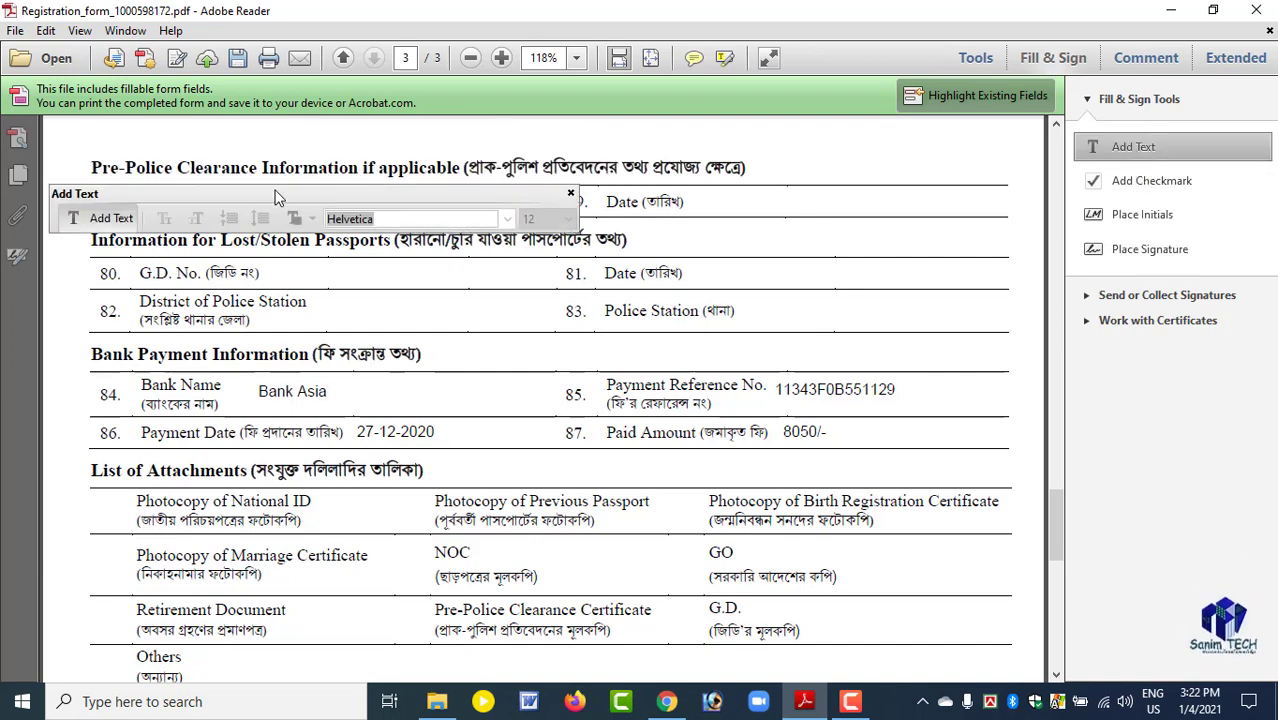
{"action": "left_click_drag", "start_coordinate": [277, 199], "coordinate": [476, 157]}
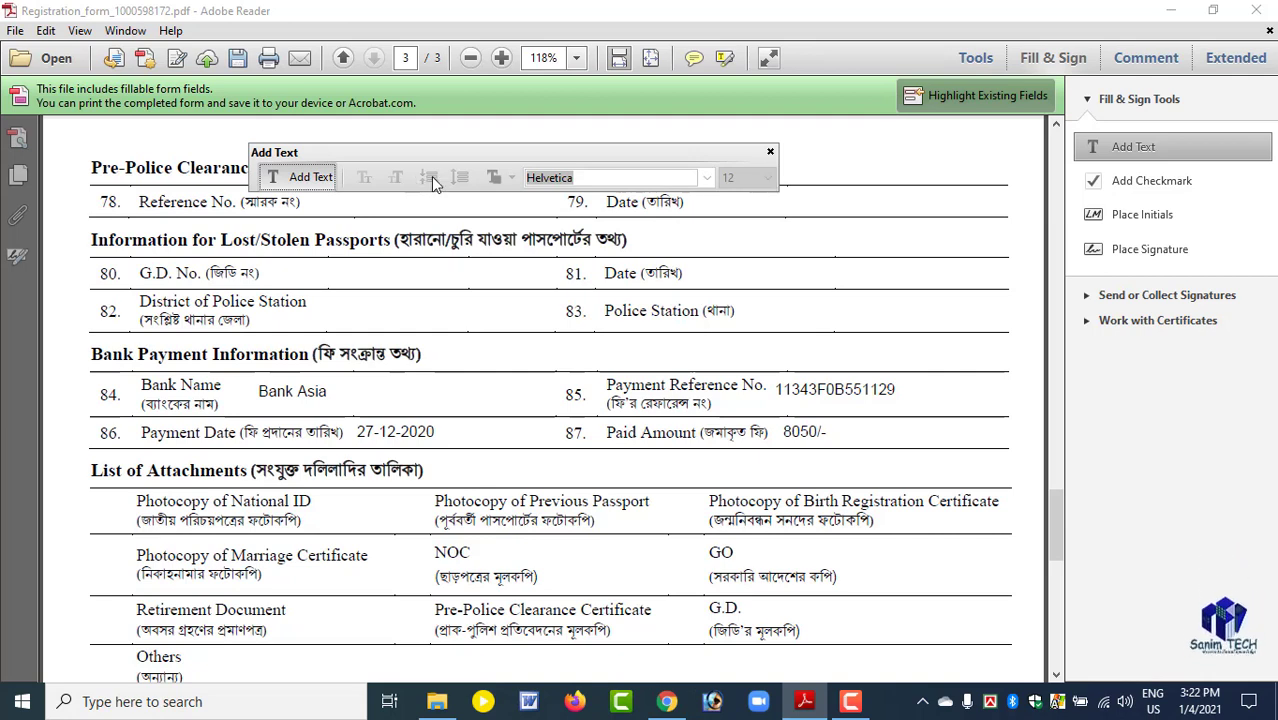
{"action": "scroll", "coordinate": [497, 540], "scroll_direction": "down", "scroll_amount": 1}
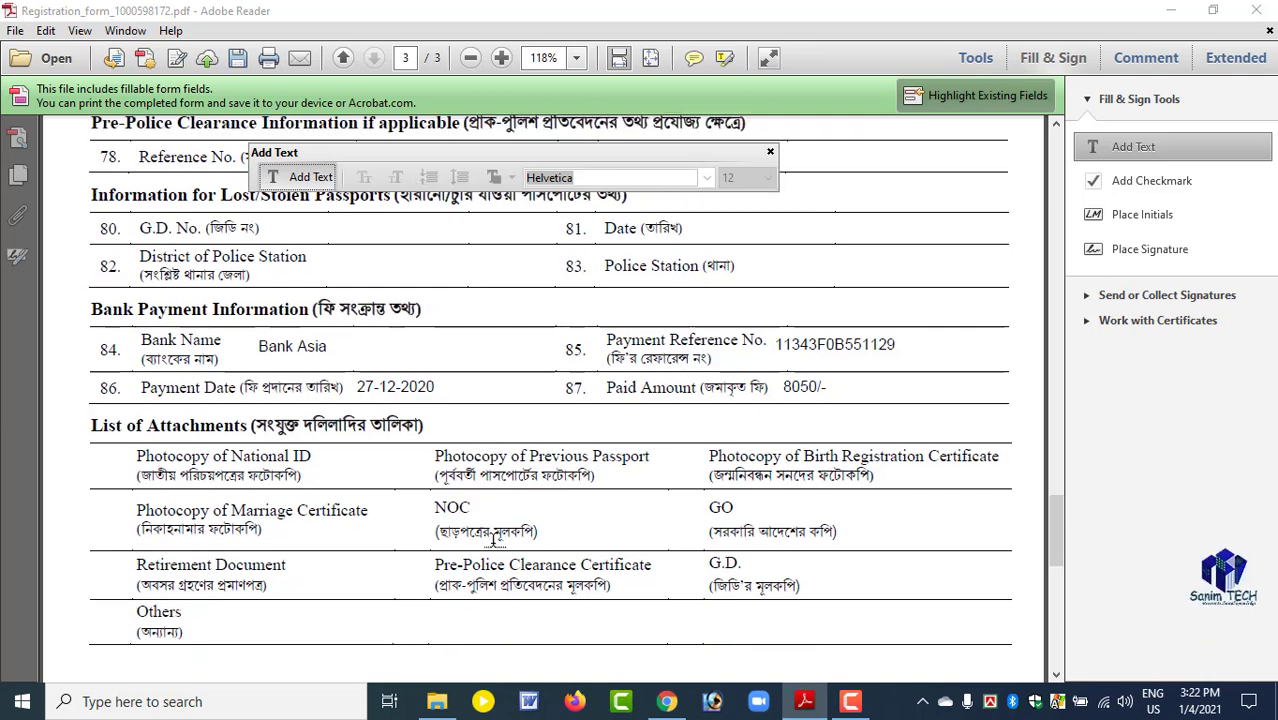
{"action": "scroll", "coordinate": [497, 540], "scroll_direction": "down", "scroll_amount": 2}
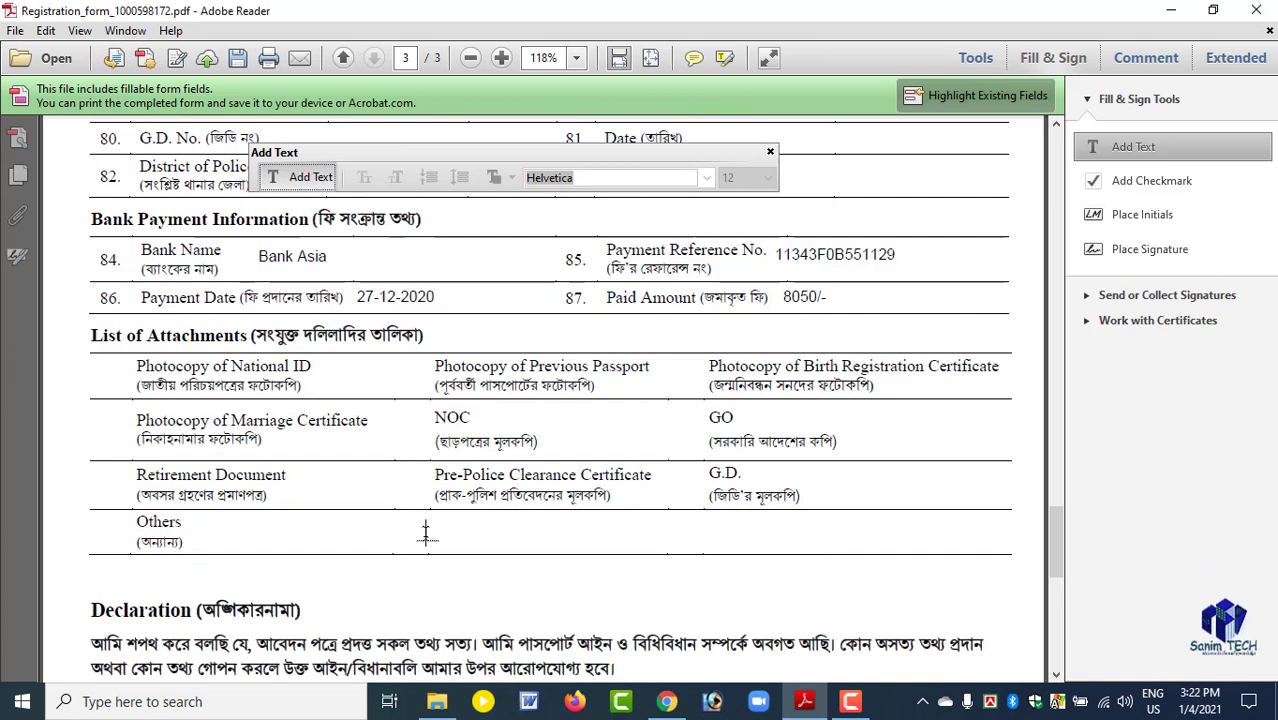
{"action": "left_click", "coordinate": [425, 533]}
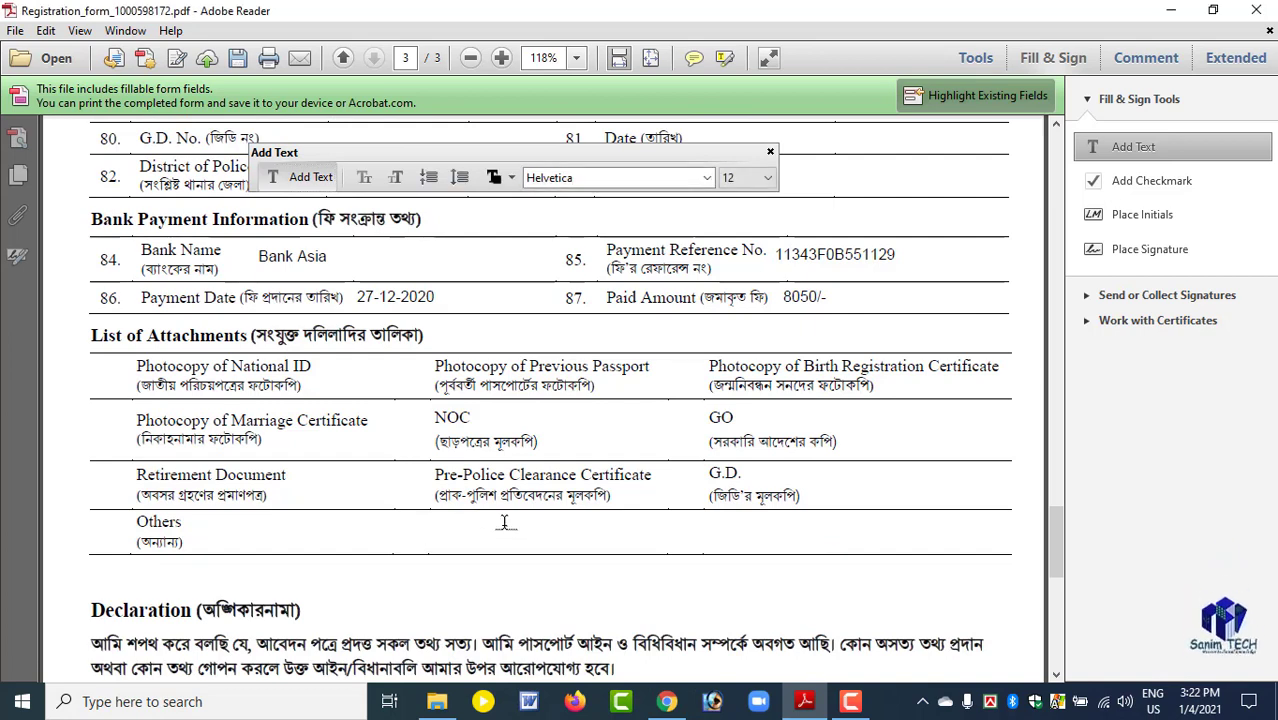
{"action": "type", "text": "Adobe "}
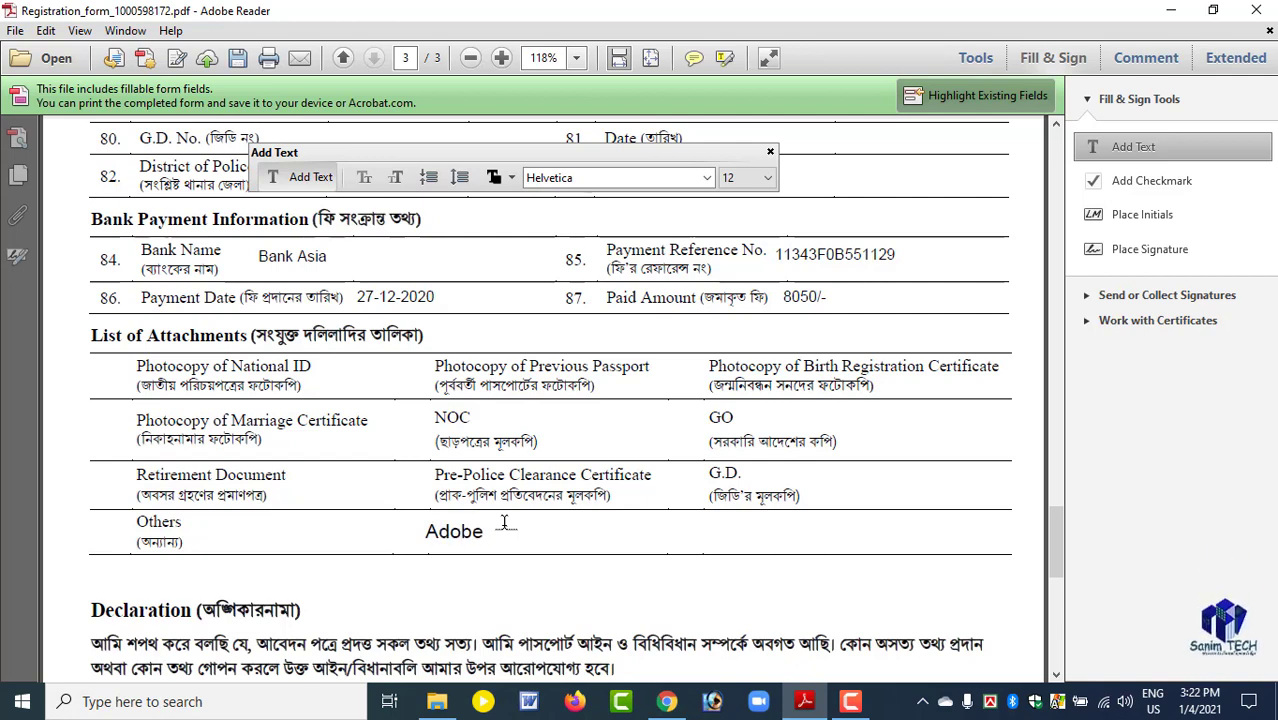
{"action": "type", "text": "reader e"}
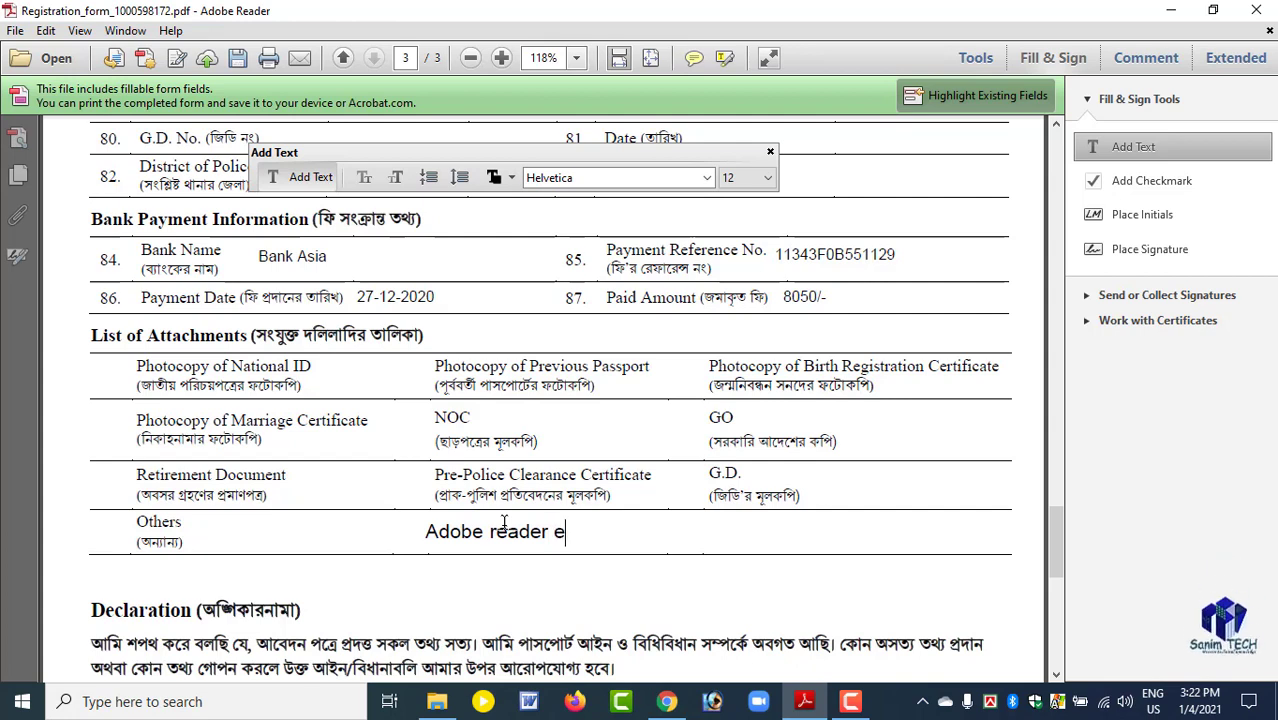
{"action": "type", "text": "d"}
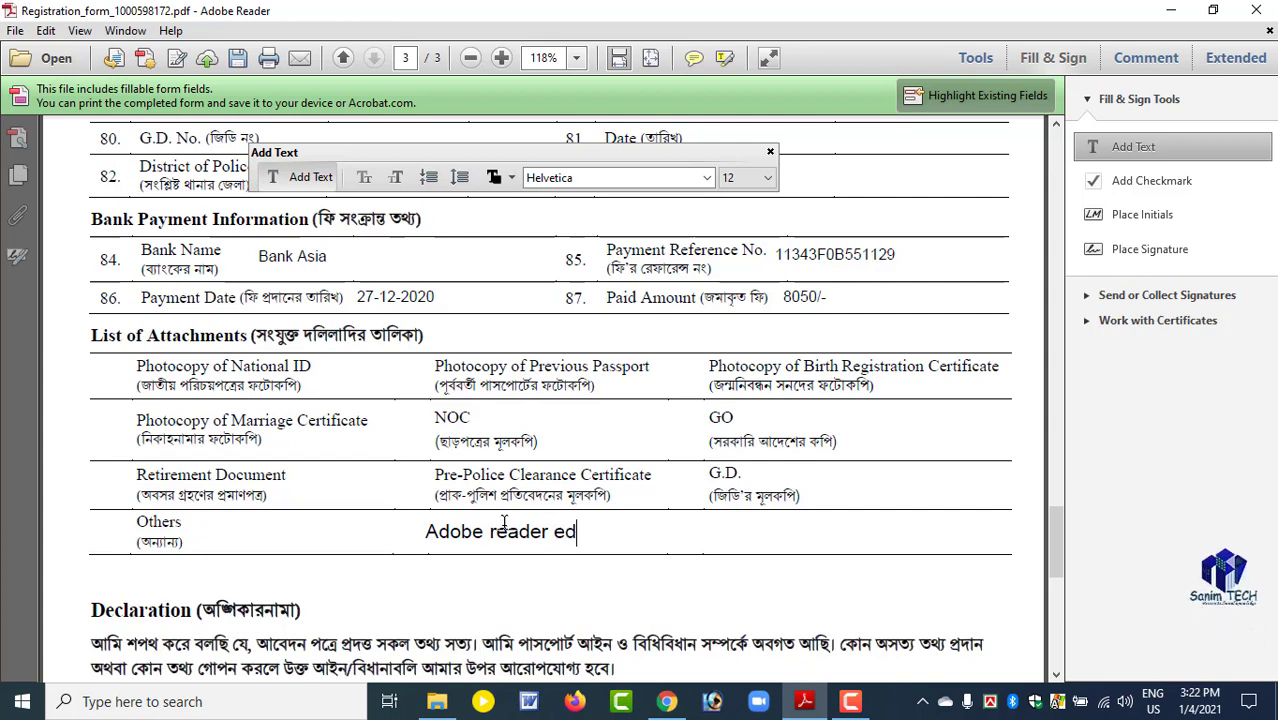
{"action": "type", "text": "it"}
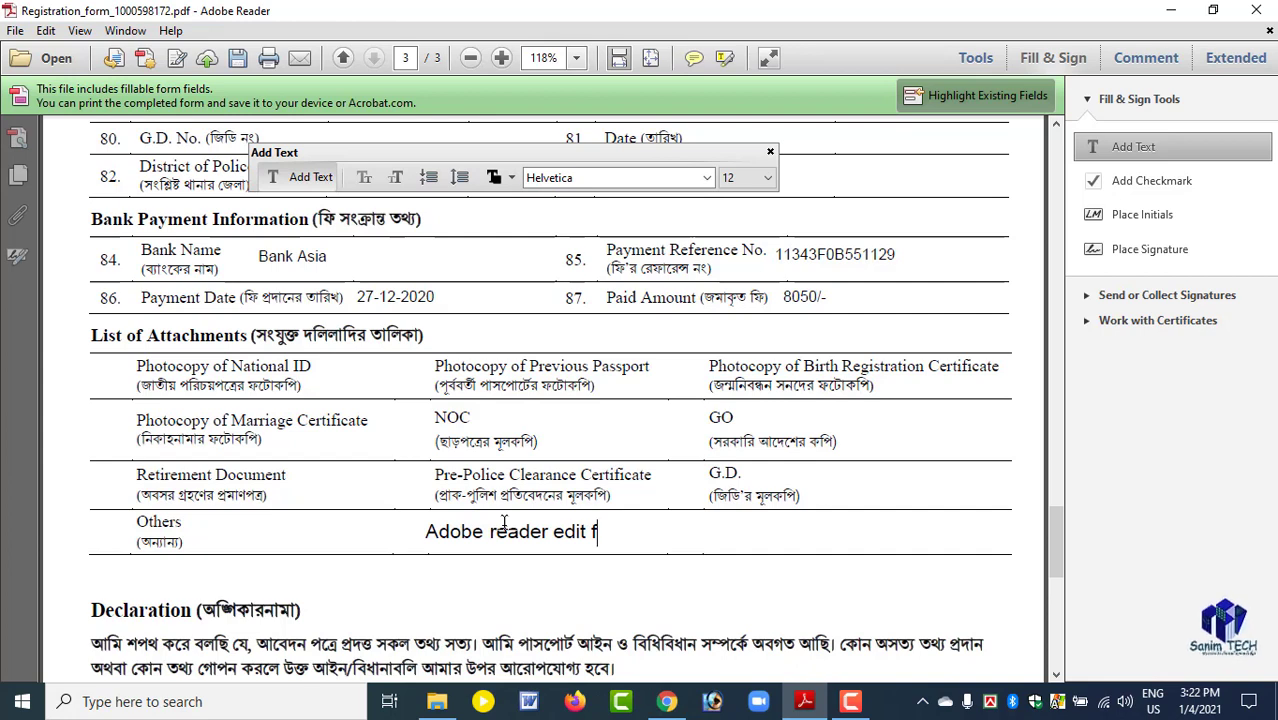
{"action": "type", "text": " pdf"}
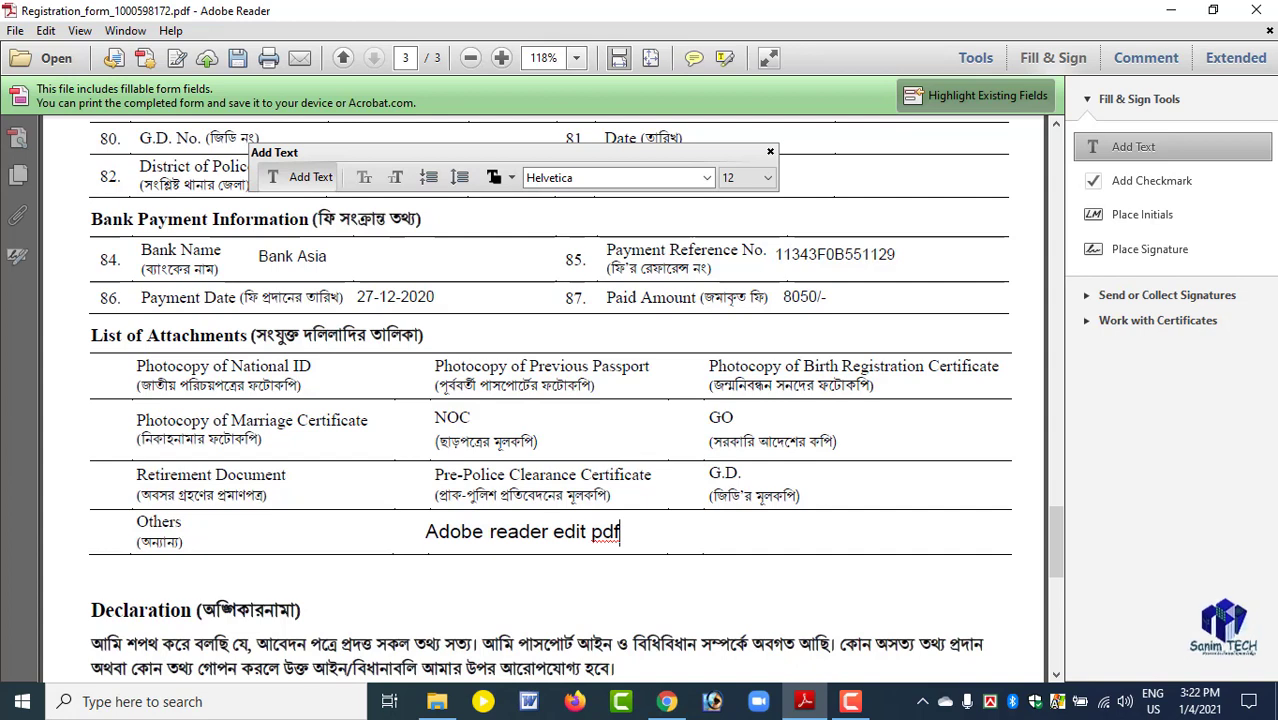
Move the "Adobe reader edit pdf" text from the Others row up to the District of Police Station field.
{"action": "left_click", "coordinate": [1148, 190]}
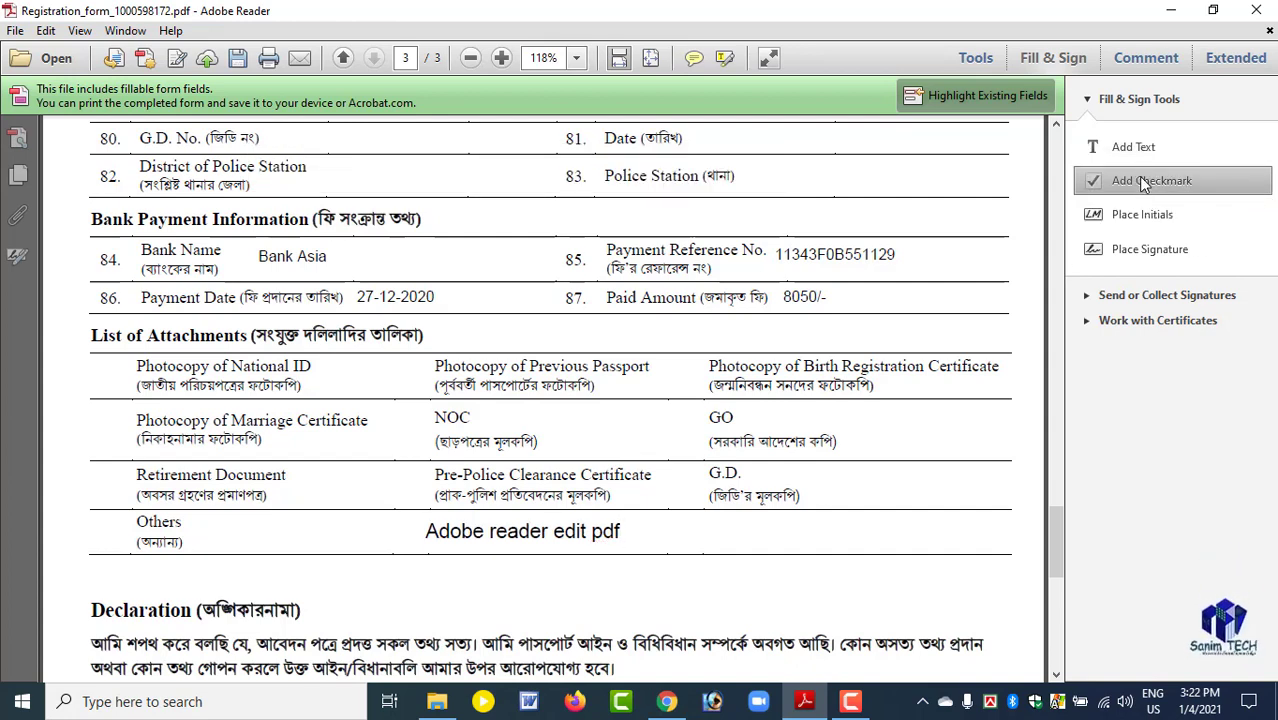
{"action": "left_click", "coordinate": [1113, 146]}
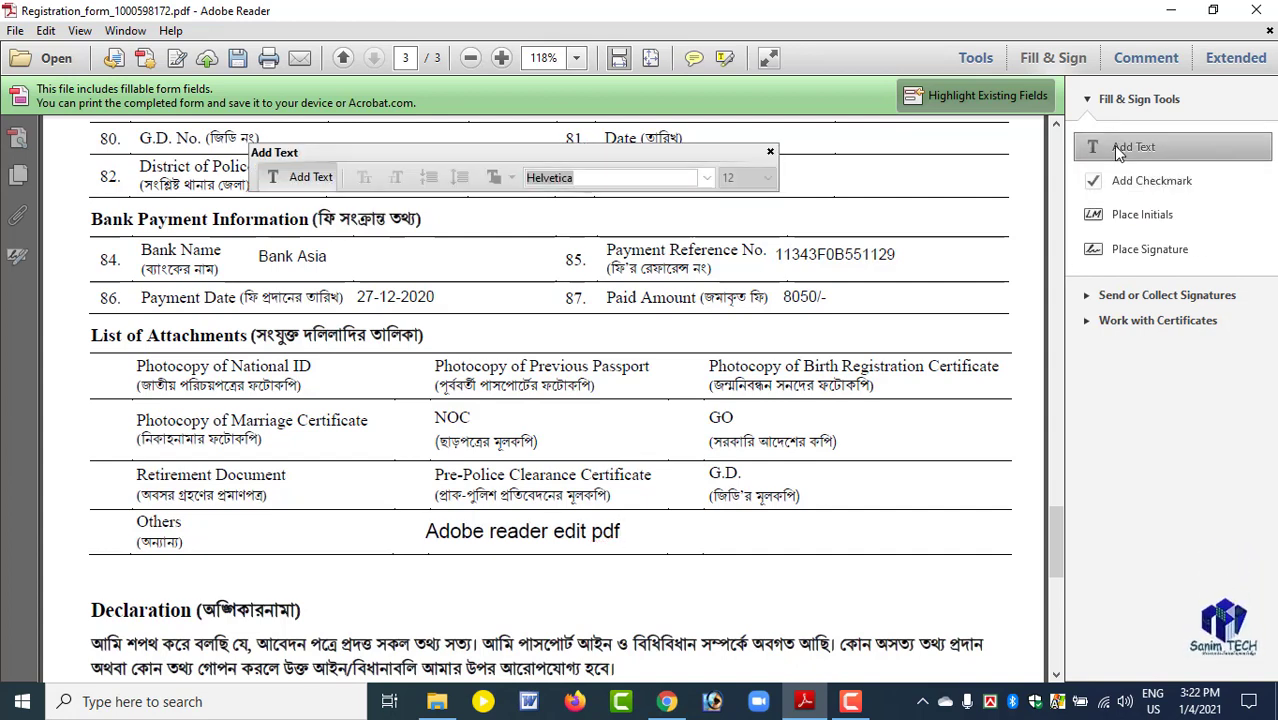
{"action": "left_click", "coordinate": [430, 540]}
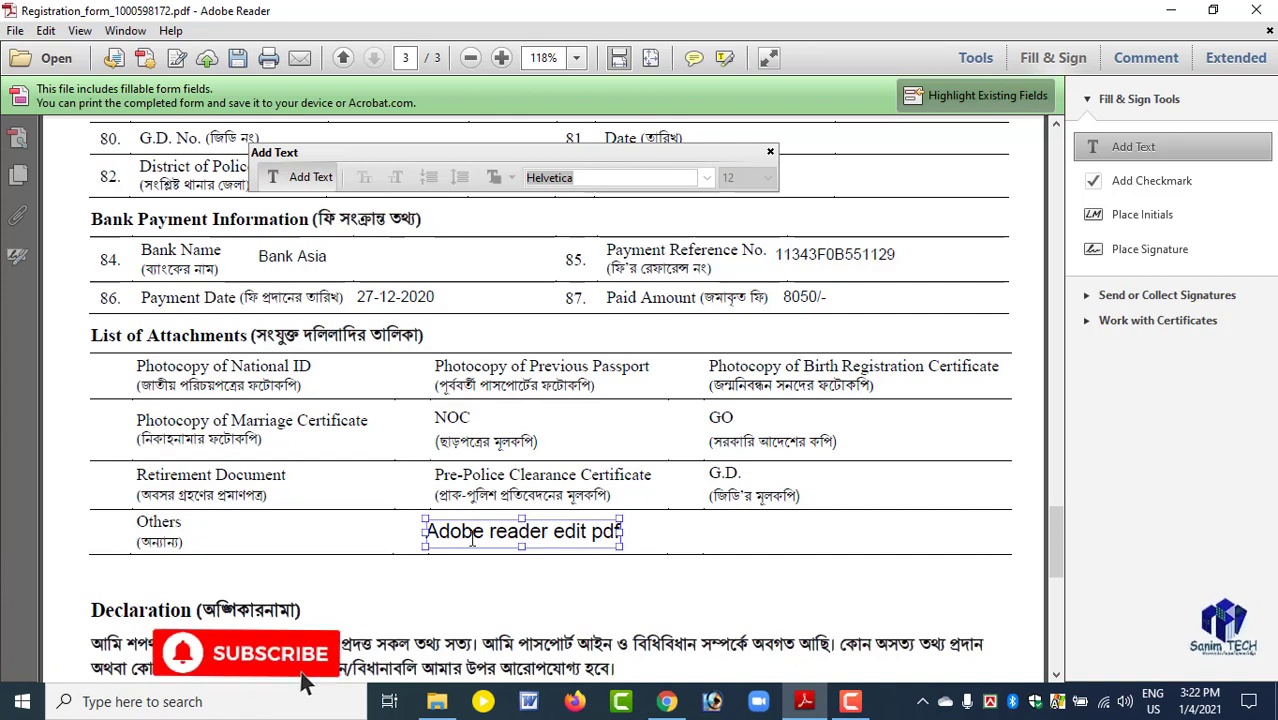
{"action": "left_click_drag", "start_coordinate": [477, 519], "coordinate": [386, 163]}
{"action": "scroll", "coordinate": [538, 368], "scroll_direction": "up", "scroll_amount": 2}
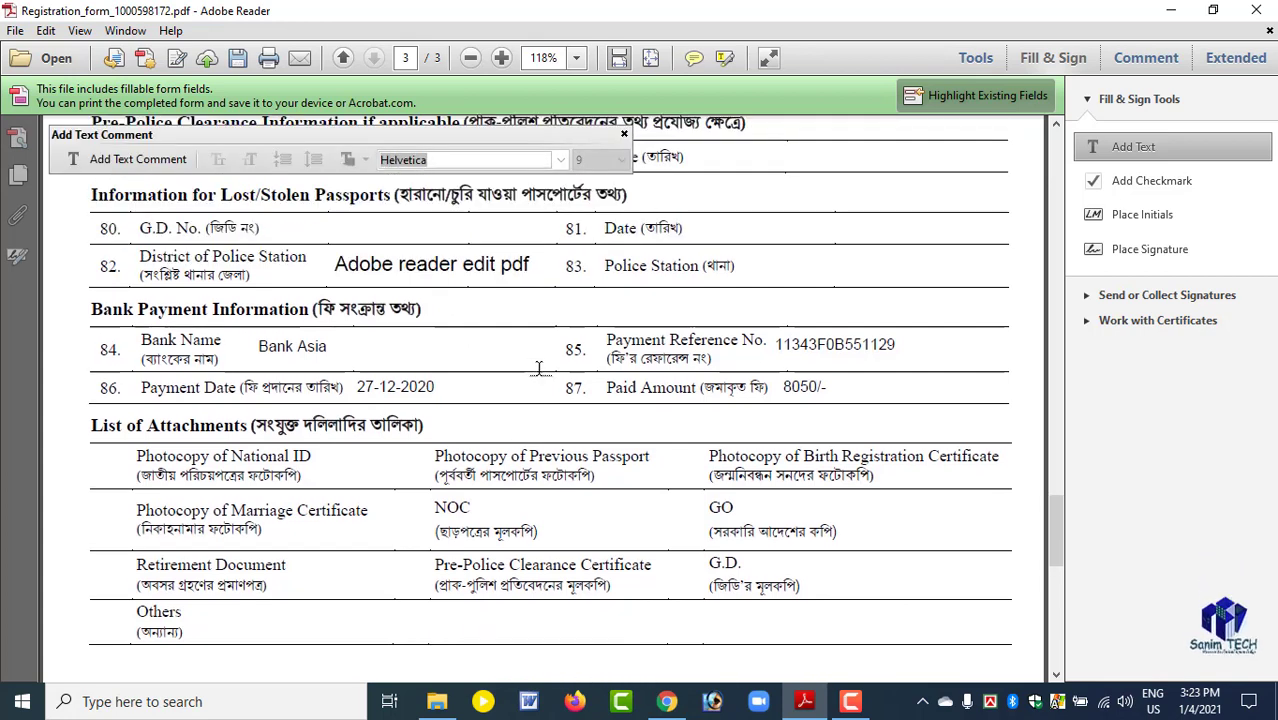
{"action": "scroll", "coordinate": [538, 368], "scroll_direction": "up", "scroll_amount": 2}
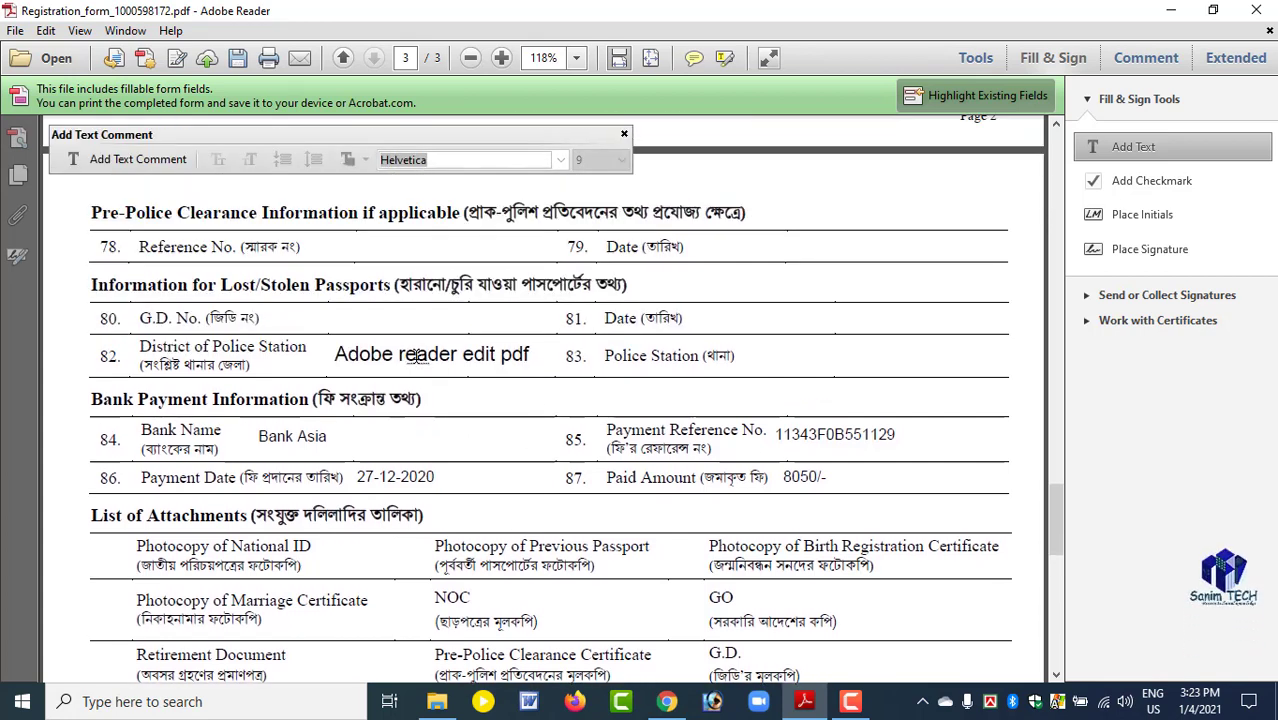
Return the "Adobe reader edit pdf" text from the District of Police Station field to the Others row.
{"action": "left_click", "coordinate": [417, 356]}
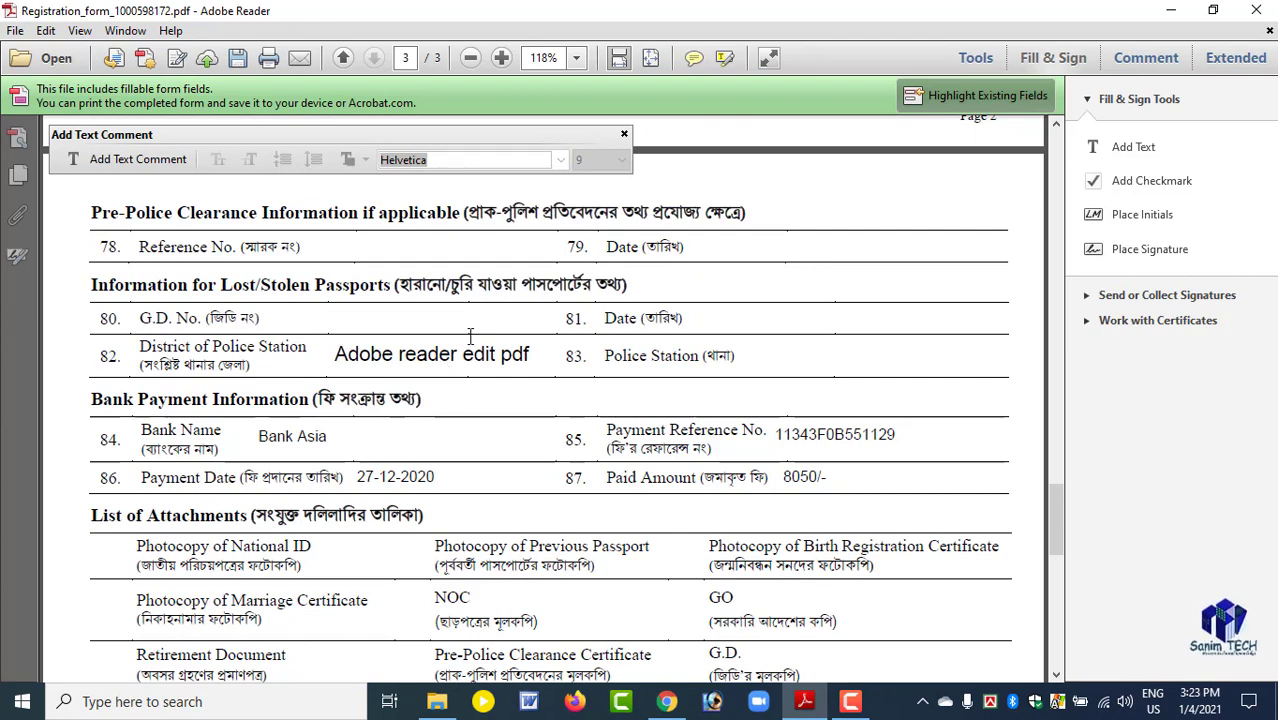
{"action": "scroll", "coordinate": [476, 370], "scroll_direction": "down", "scroll_amount": 2}
{"action": "left_click", "coordinate": [1133, 146]}
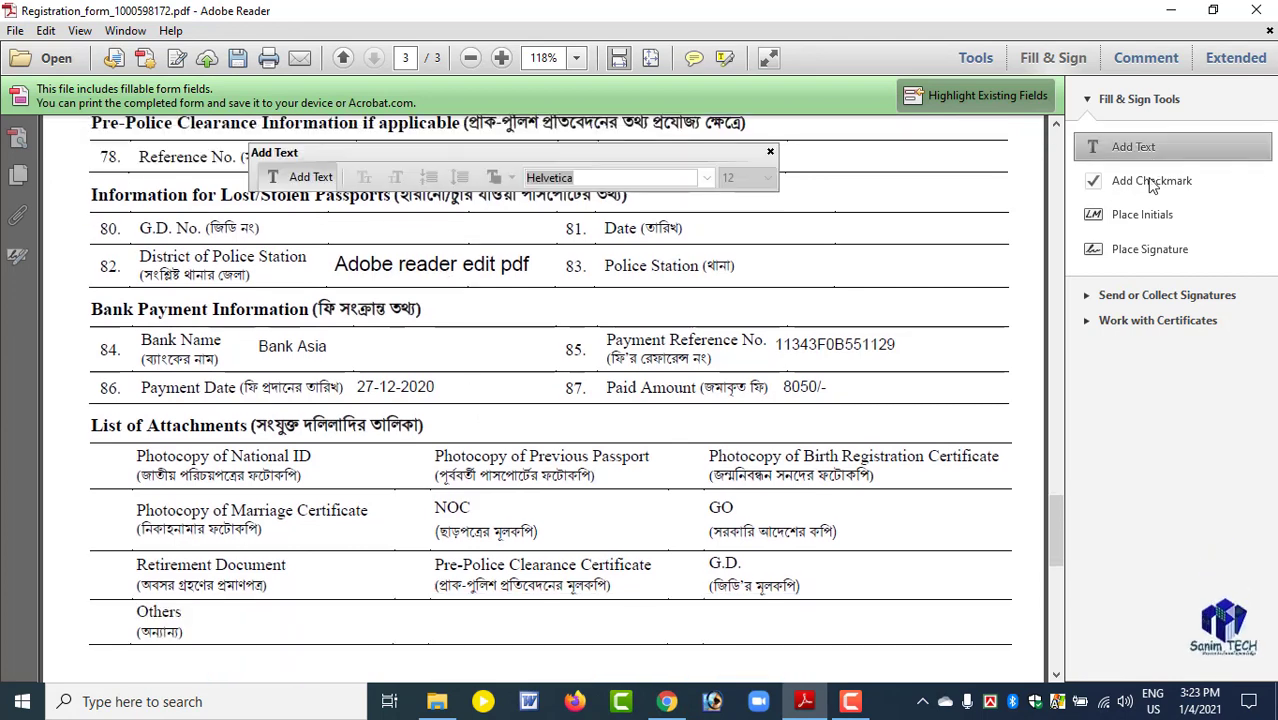
{"action": "scroll", "coordinate": [451, 392], "scroll_direction": "up", "scroll_amount": 2}
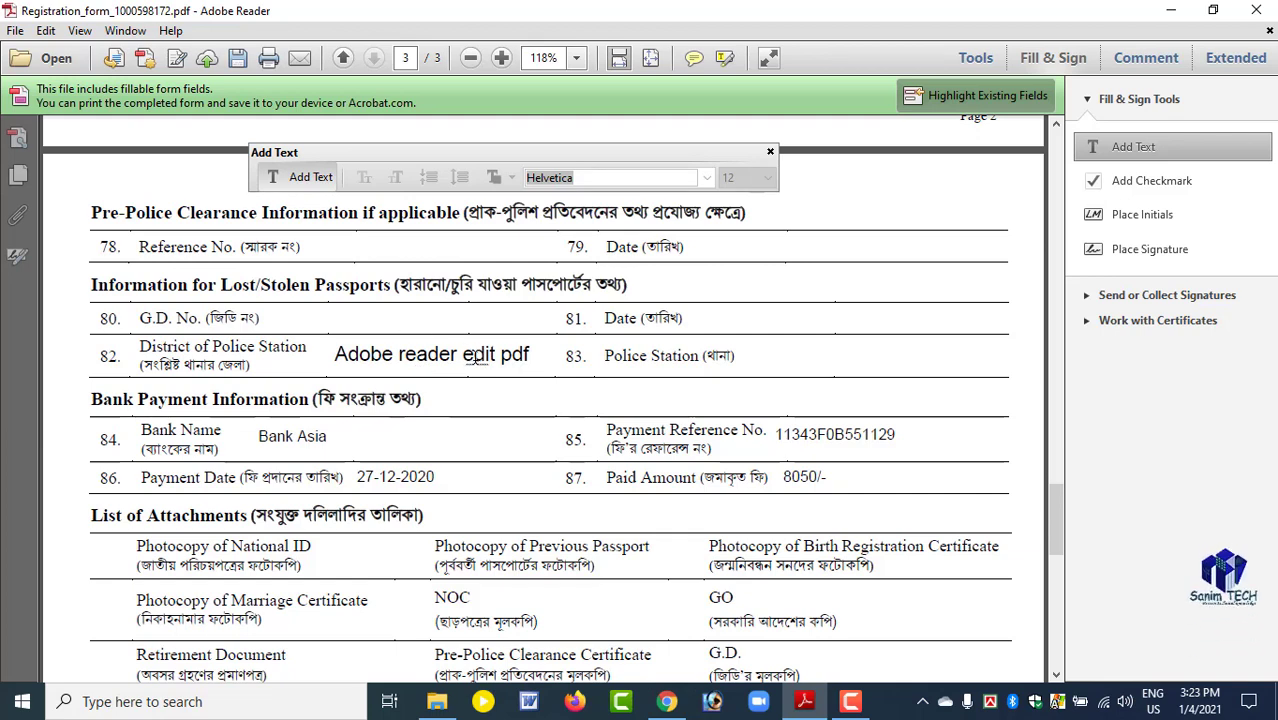
{"action": "left_click", "coordinate": [477, 357]}
{"action": "key", "text": "Delete"}
{"action": "scroll", "coordinate": [476, 366], "scroll_direction": "down", "scroll_amount": 3}
Change the font of the whole "Adobe reader edit pdf" text in the Others row to Times New Roman.
{"action": "left_click", "coordinate": [520, 450]}
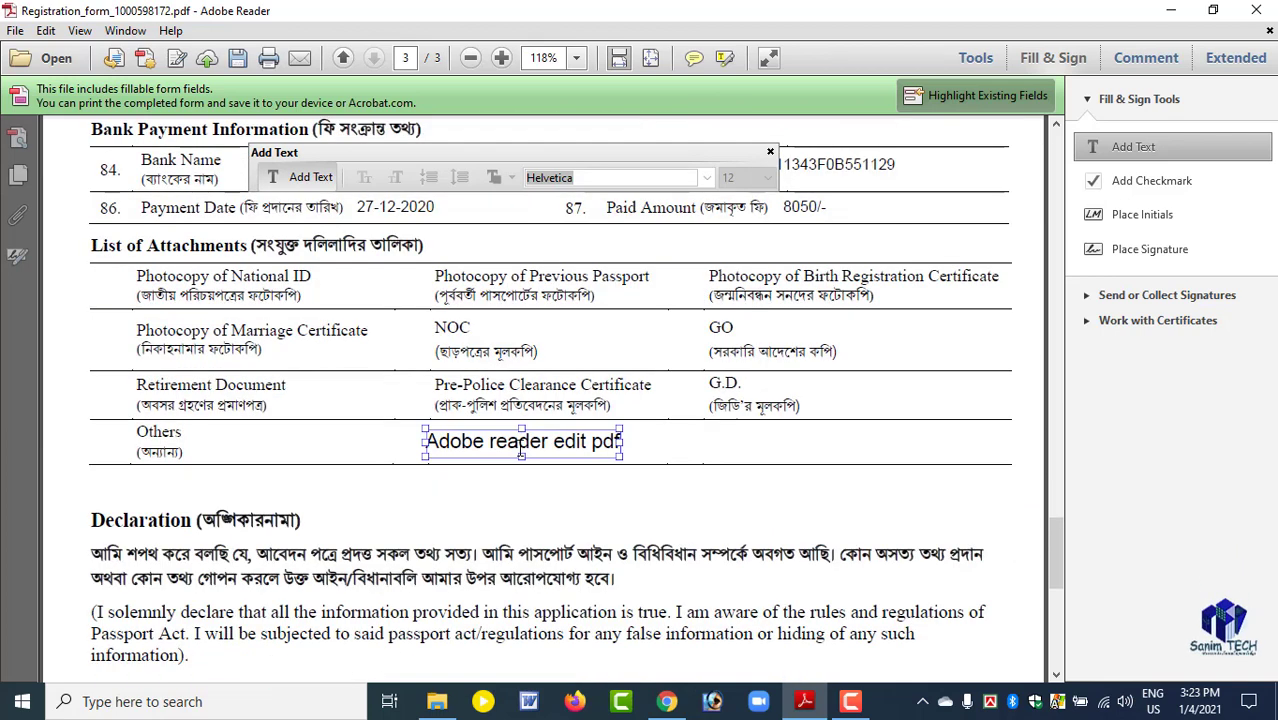
{"action": "left_click", "coordinate": [493, 443]}
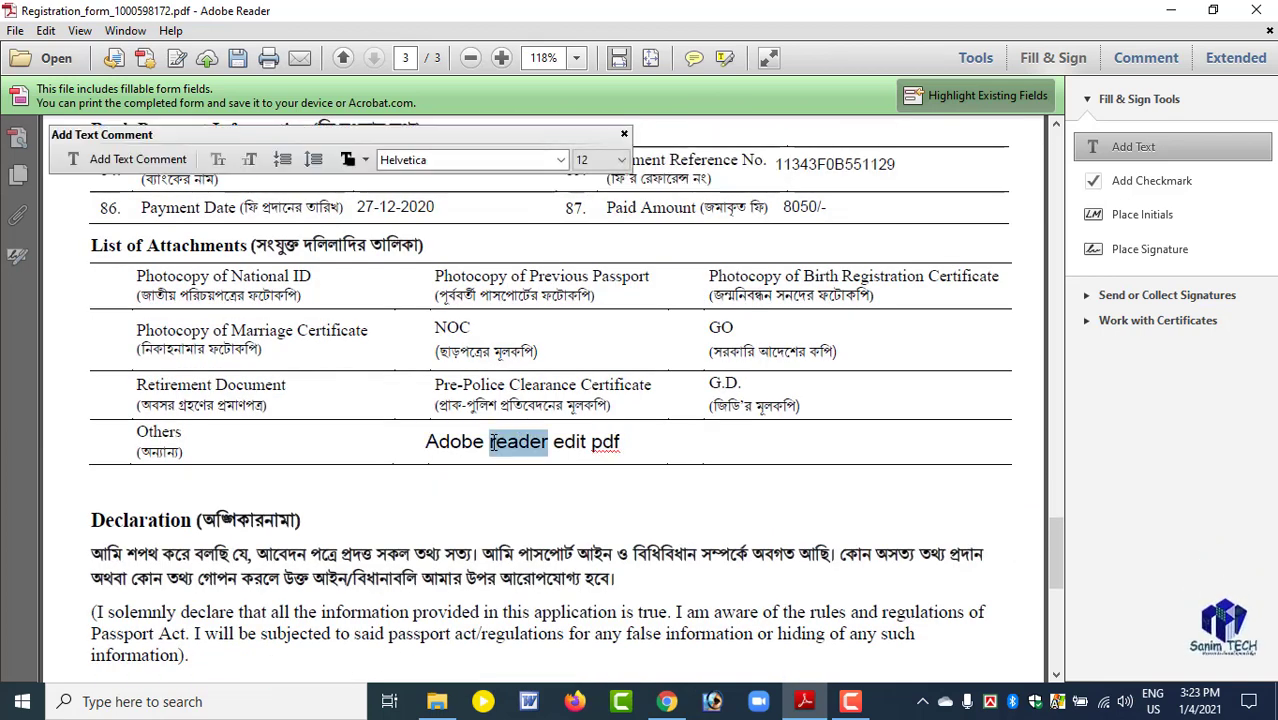
{"action": "triple_click", "coordinate": [493, 443]}
{"action": "left_click", "coordinate": [562, 160]}
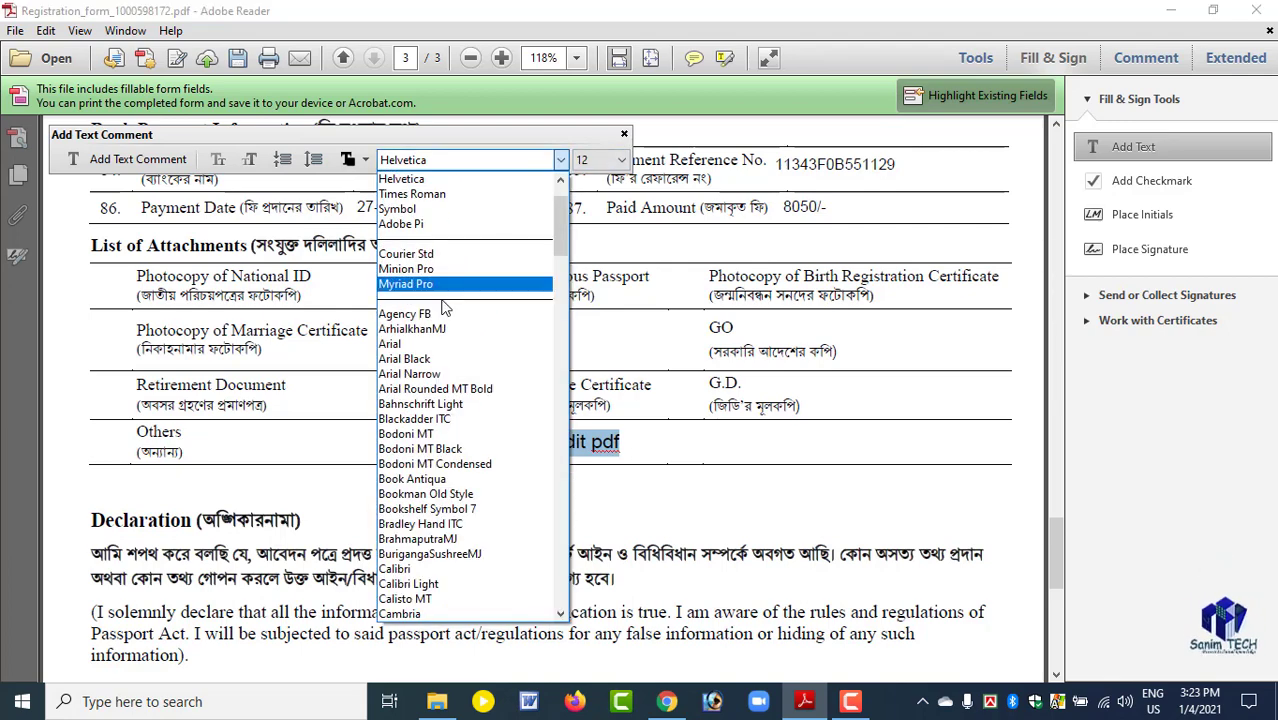
{"action": "scroll", "coordinate": [430, 493], "scroll_direction": "down", "scroll_amount": 2}
{"action": "scroll", "coordinate": [430, 493], "scroll_direction": "down", "scroll_amount": 8}
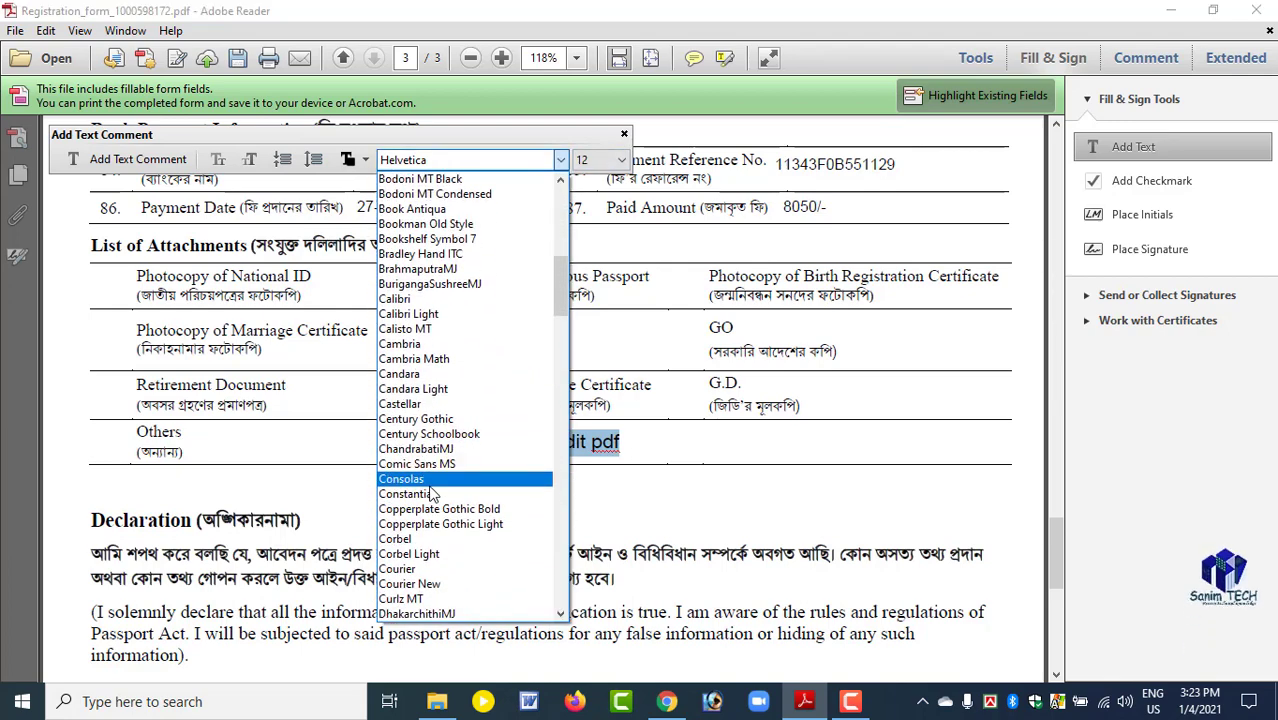
{"action": "scroll", "coordinate": [430, 488], "scroll_direction": "down", "scroll_amount": 1}
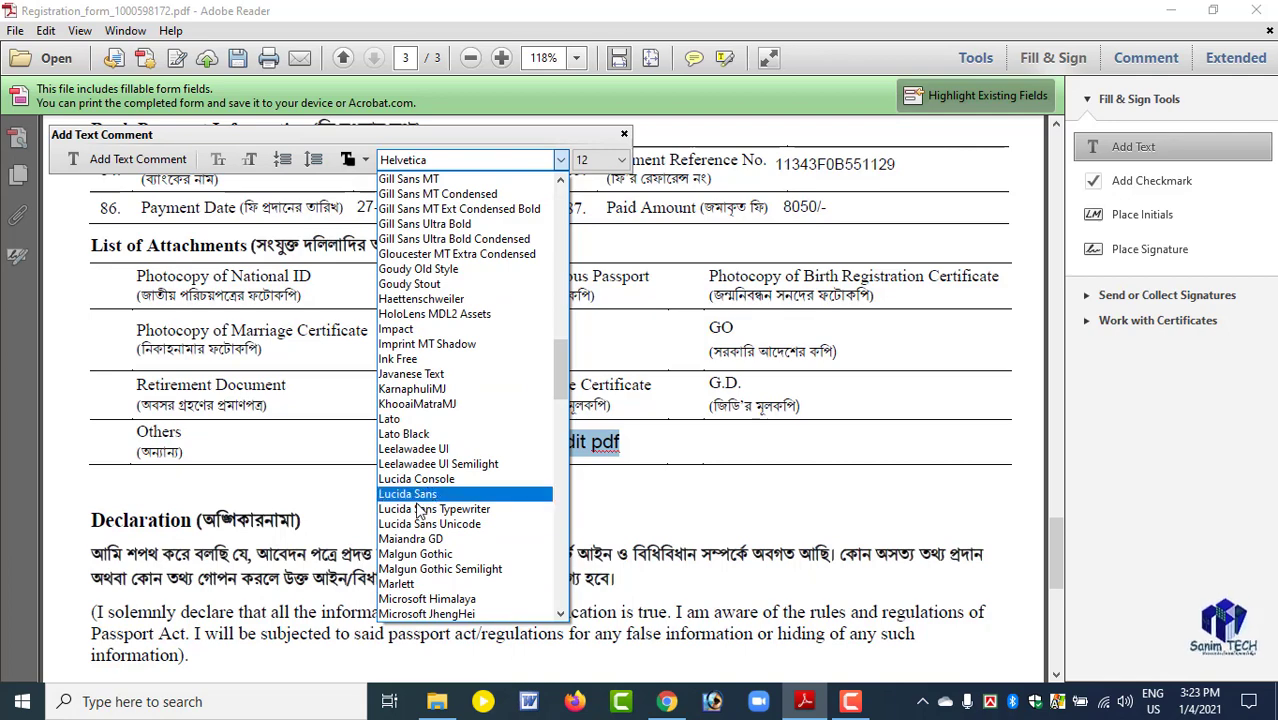
{"action": "scroll", "coordinate": [424, 528], "scroll_direction": "up", "scroll_amount": 4}
{"action": "left_click_drag", "start_coordinate": [560, 366], "coordinate": [558, 548]}
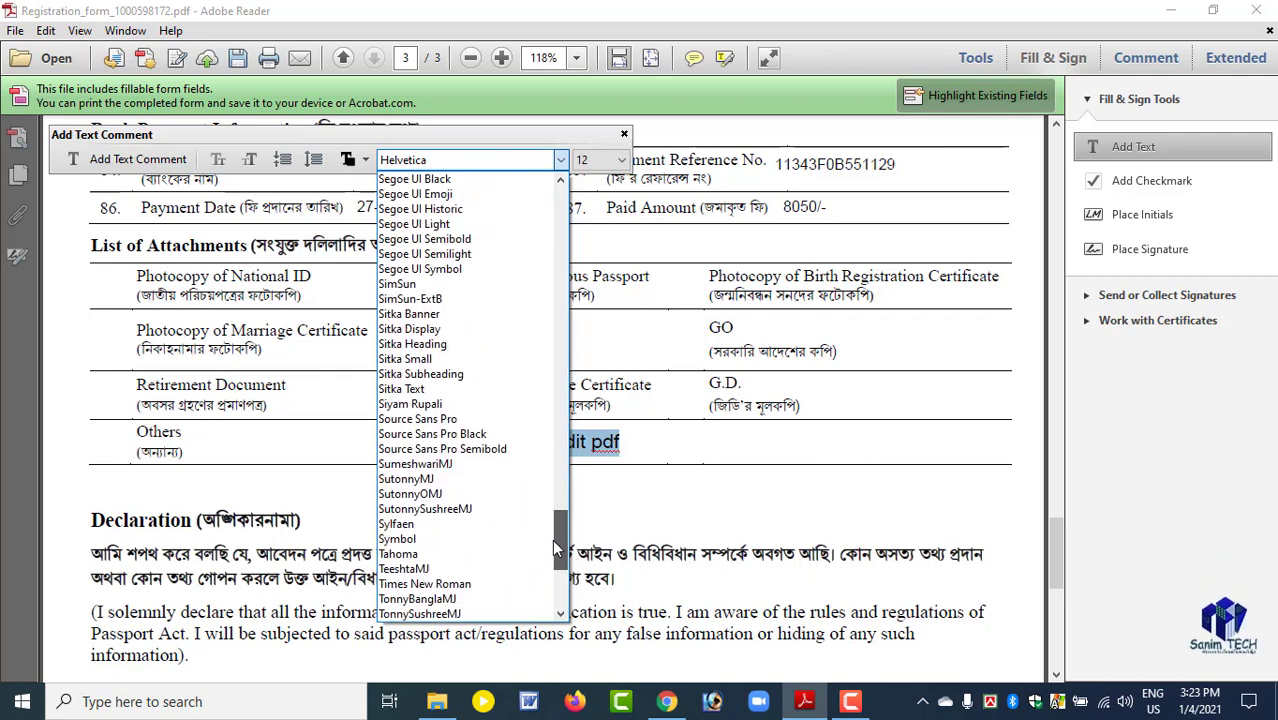
{"action": "left_click", "coordinate": [434, 584]}
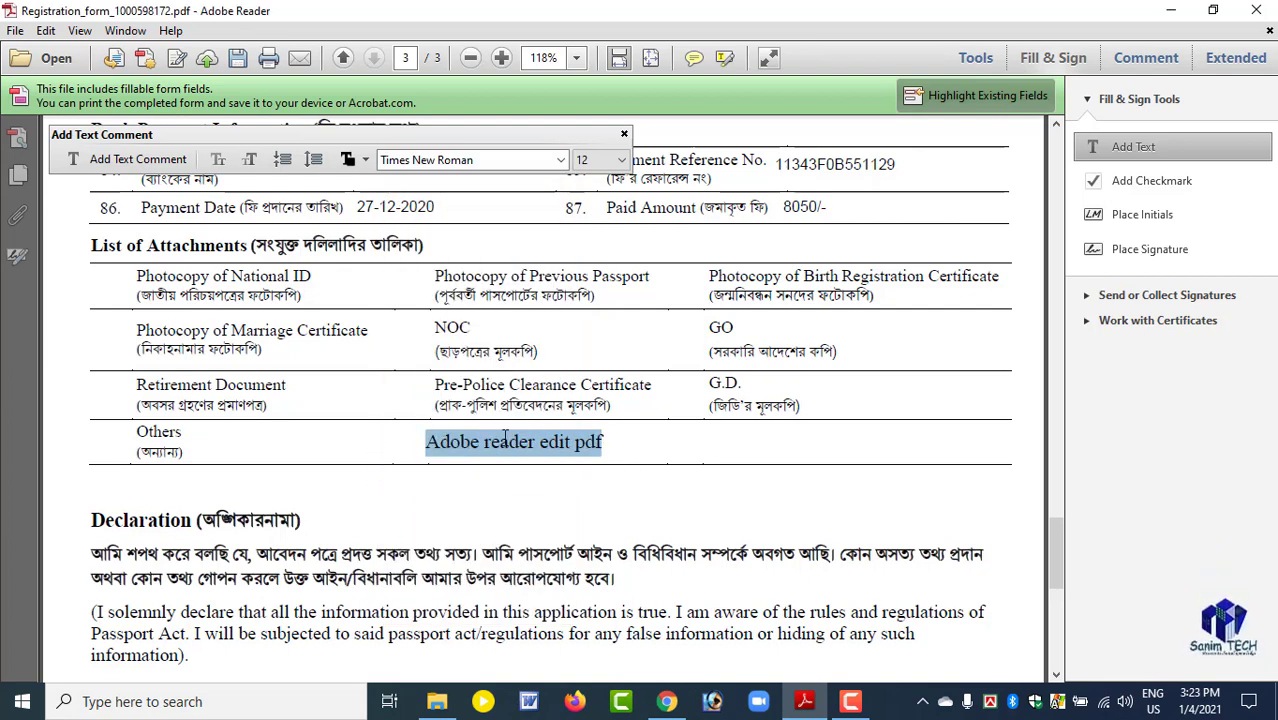
Start new text entries beside Photocopy of National ID and in the District of Police Station field, leaving both empty.
{"action": "left_click", "coordinate": [1100, 179]}
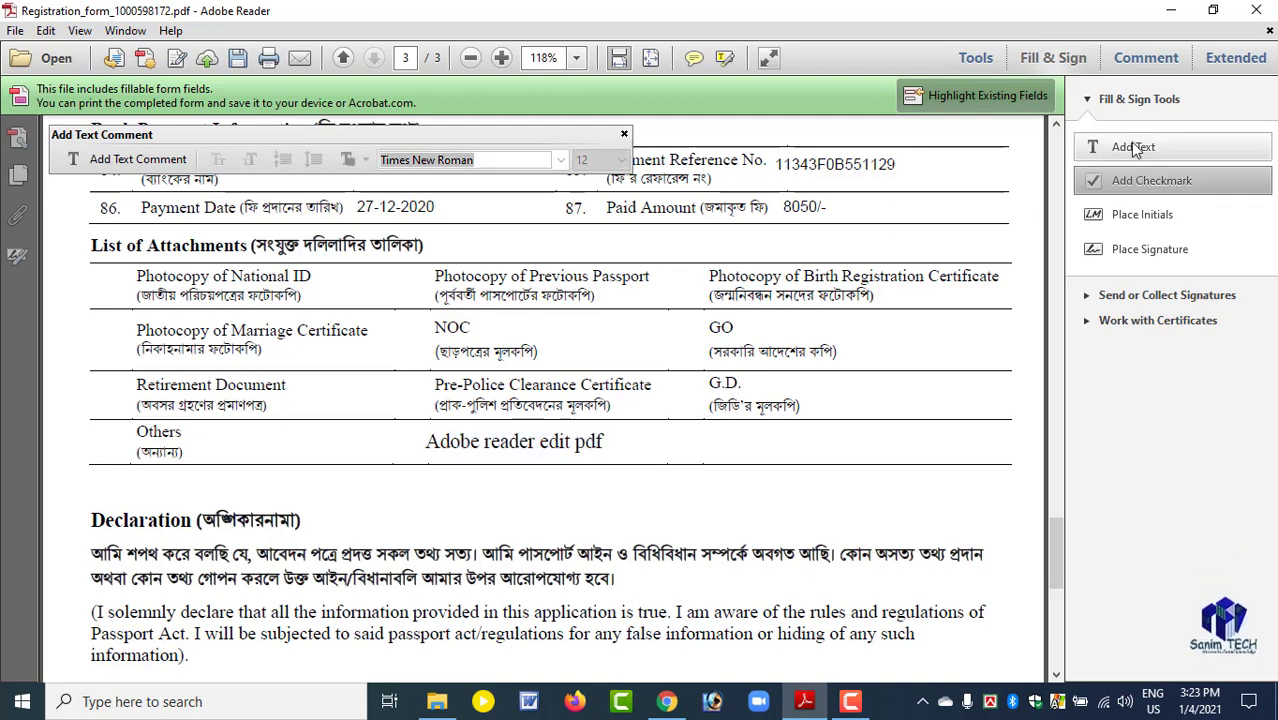
{"action": "left_click", "coordinate": [1136, 148]}
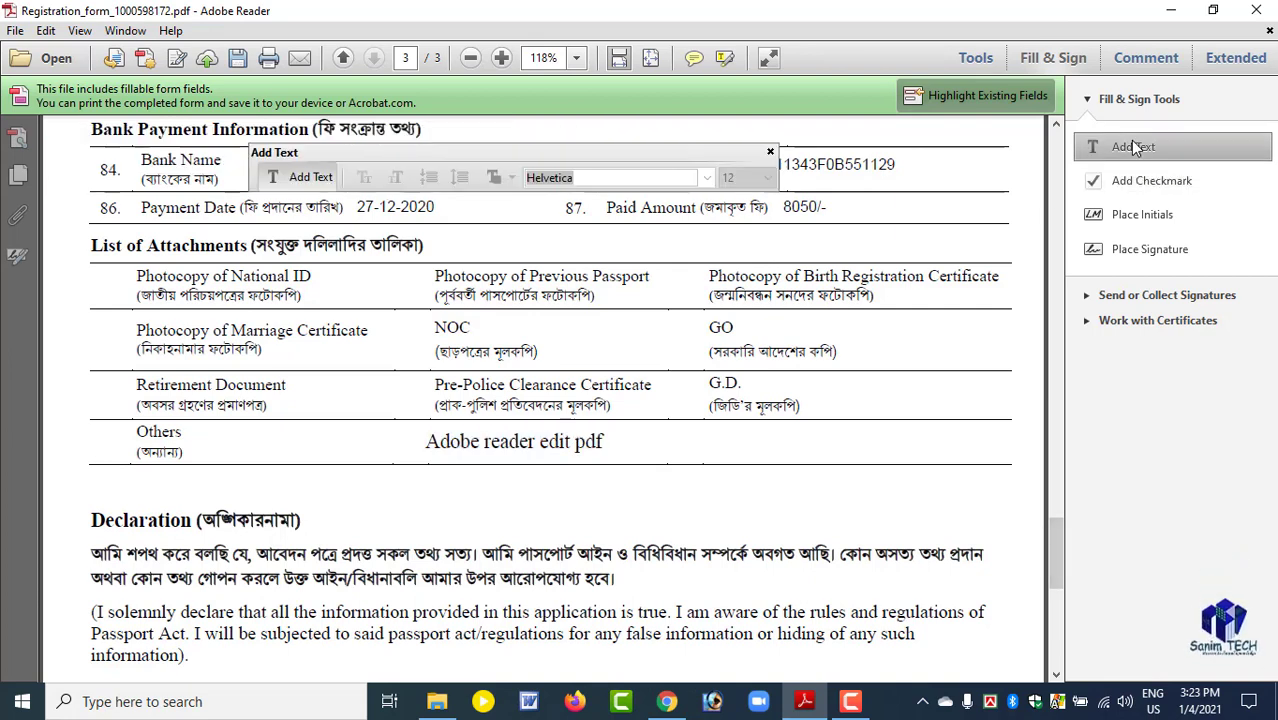
{"action": "left_click", "coordinate": [463, 434]}
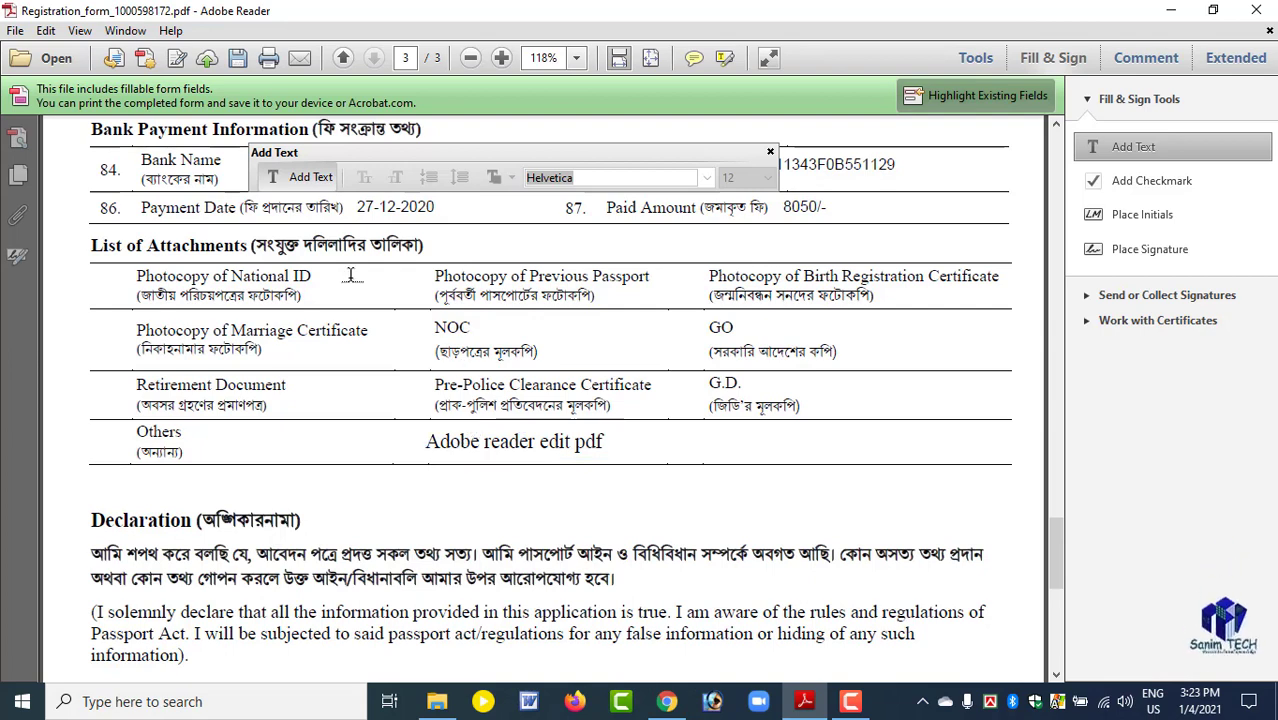
{"action": "left_click", "coordinate": [319, 278]}
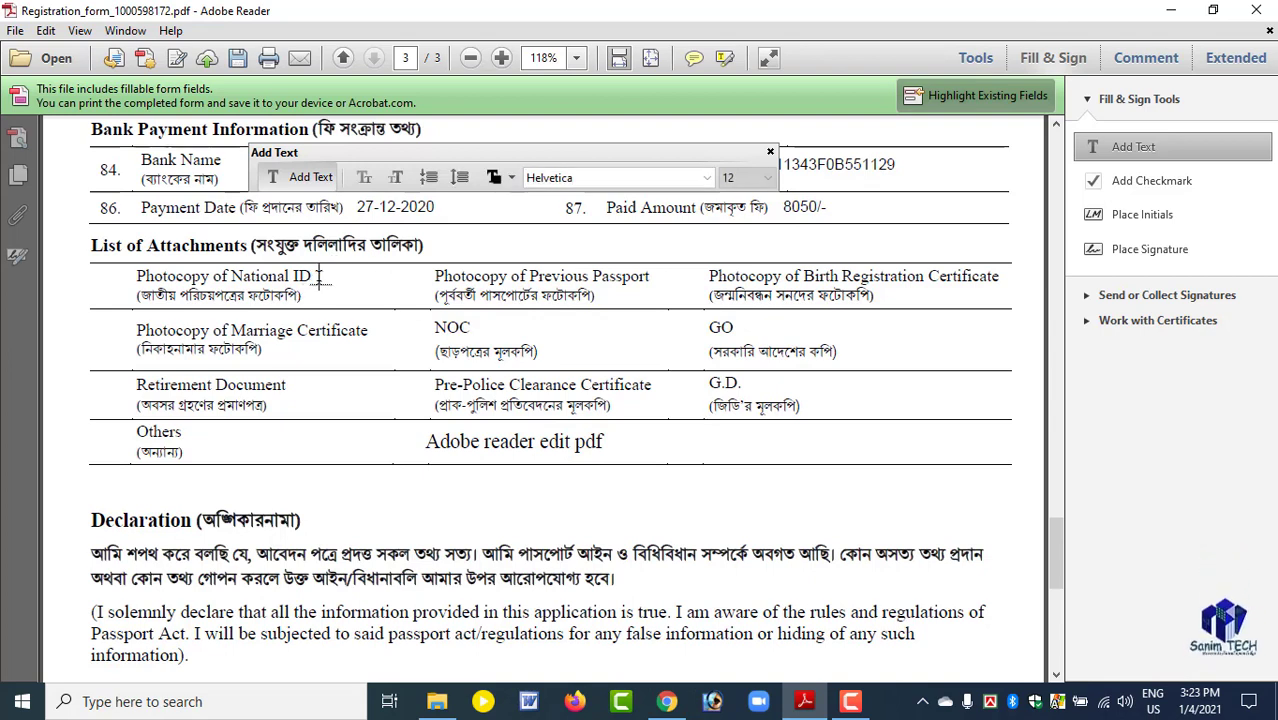
{"action": "scroll", "coordinate": [355, 346], "scroll_direction": "up", "scroll_amount": 1}
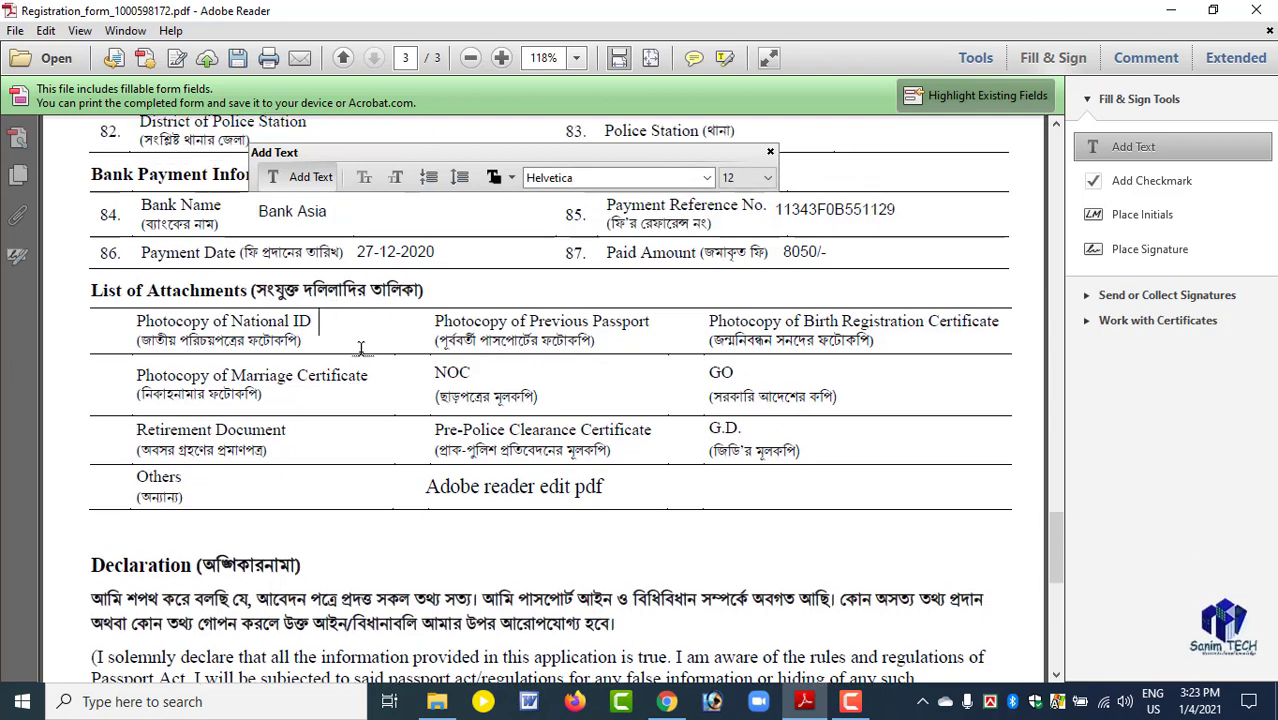
{"action": "scroll", "coordinate": [395, 350], "scroll_direction": "up", "scroll_amount": 1}
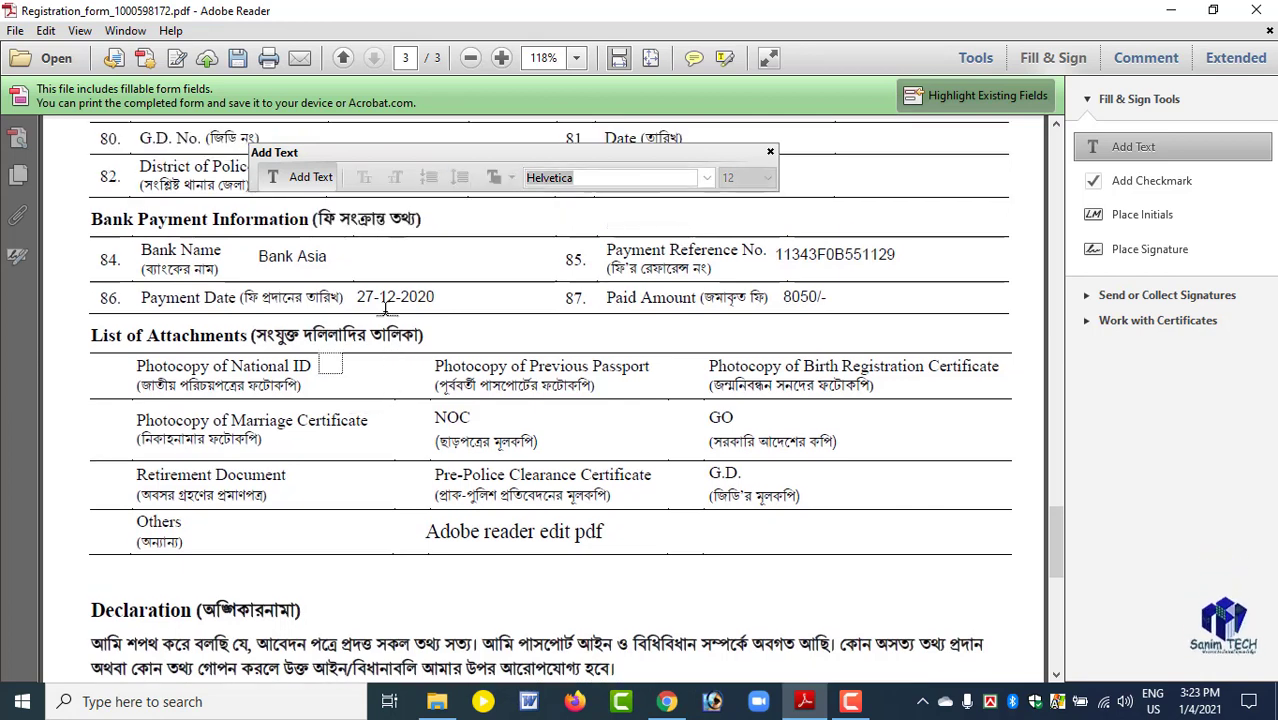
{"action": "scroll", "coordinate": [345, 330], "scroll_direction": "up", "scroll_amount": 2}
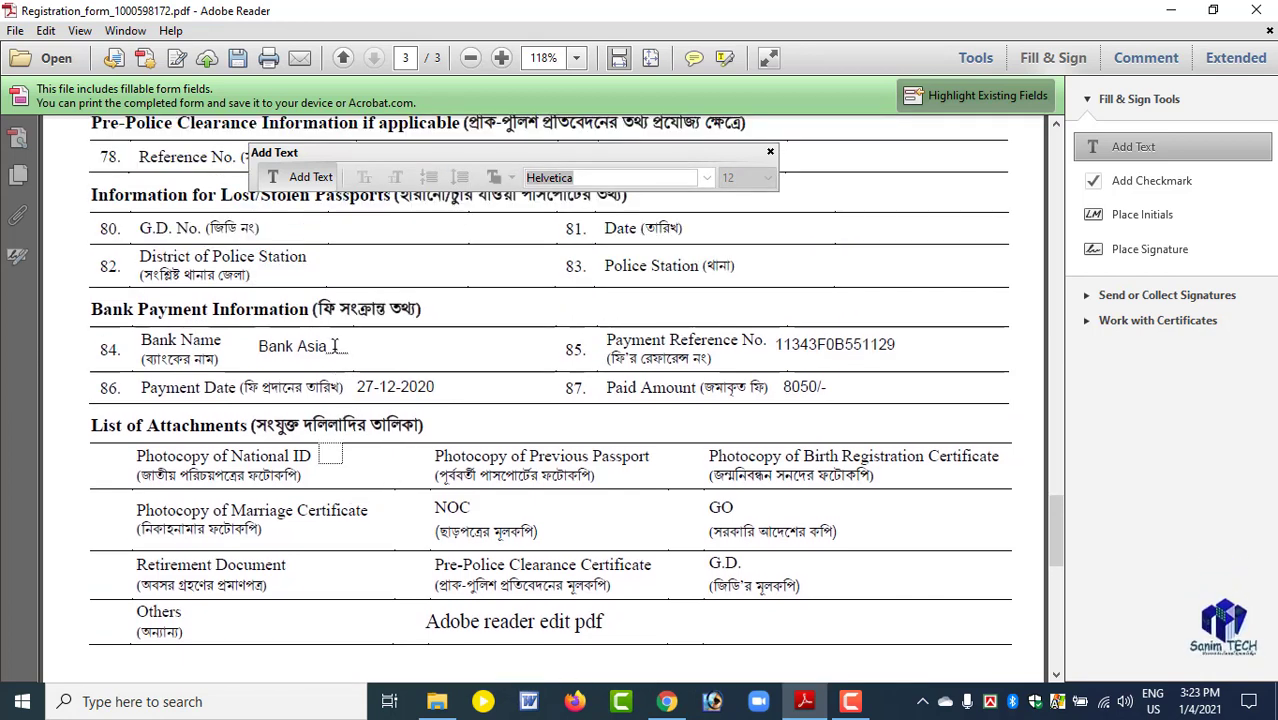
{"action": "left_click", "coordinate": [332, 262]}
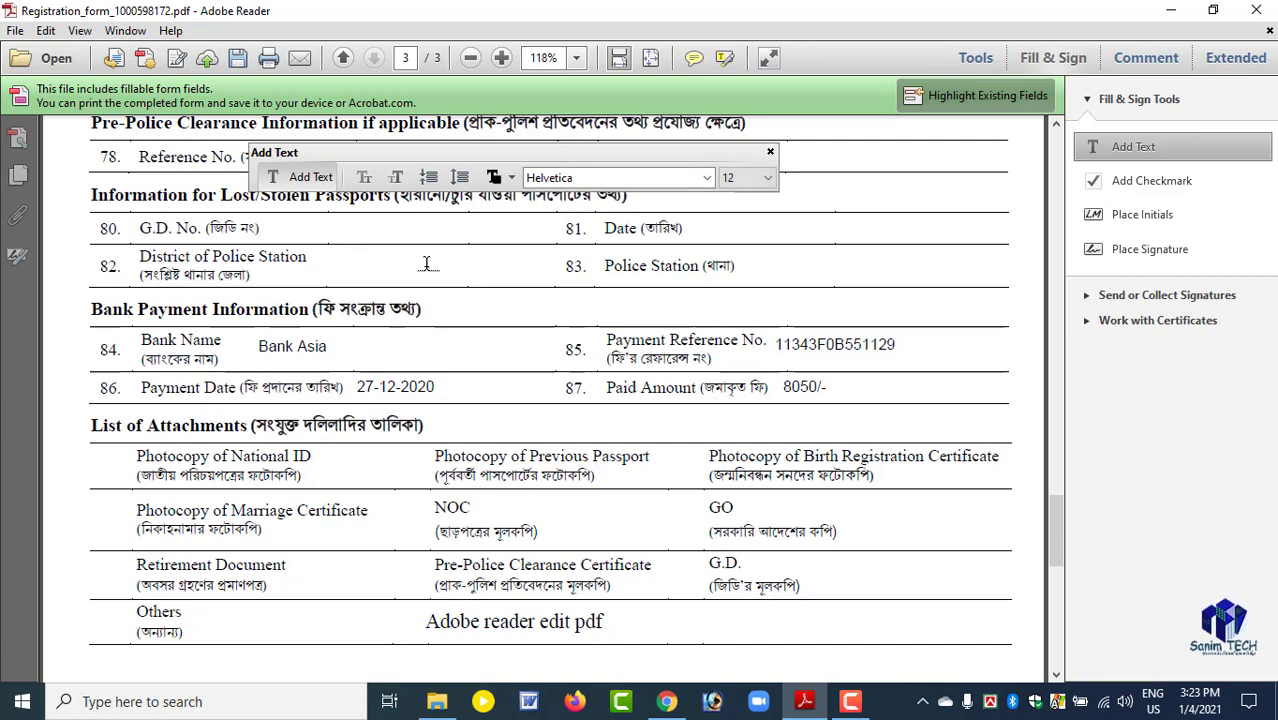
{"action": "scroll", "coordinate": [460, 350], "scroll_direction": "up", "scroll_amount": 2}
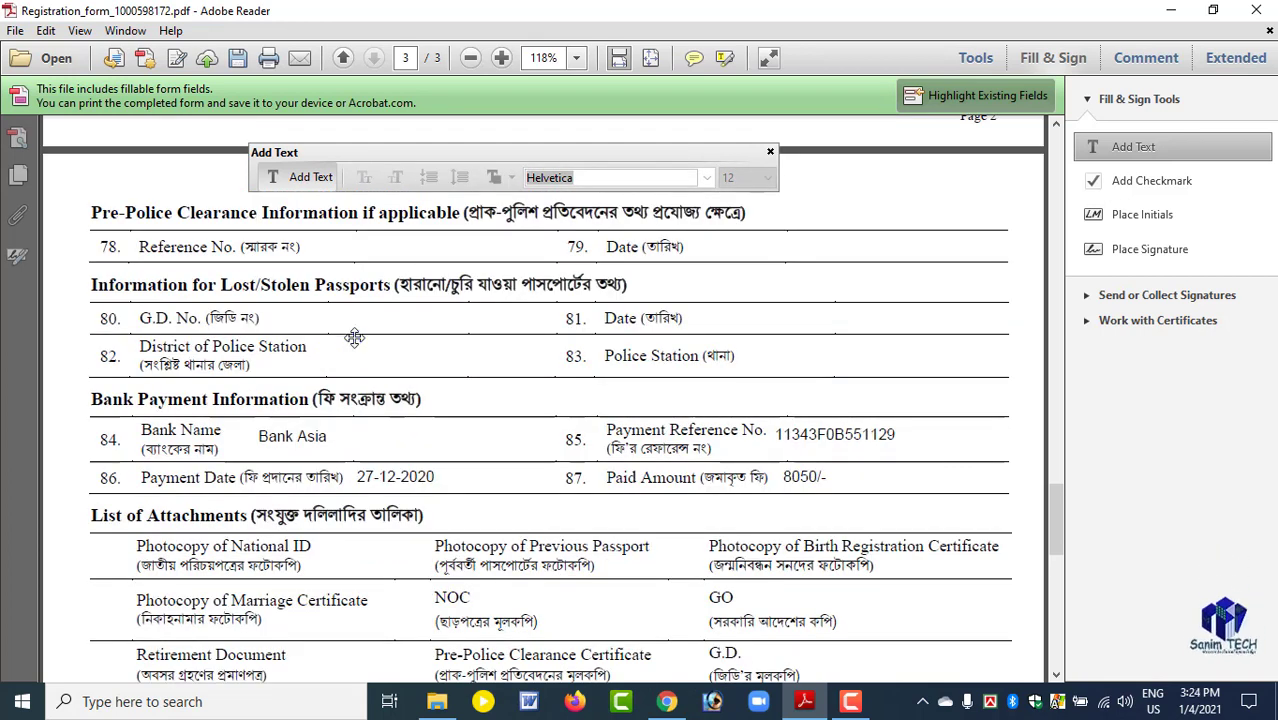
Try starting text entries beside Photocopy of National ID in the List of Attachments.
{"action": "scroll", "coordinate": [360, 345], "scroll_direction": "down", "scroll_amount": 3}
{"action": "left_click", "coordinate": [330, 404]}
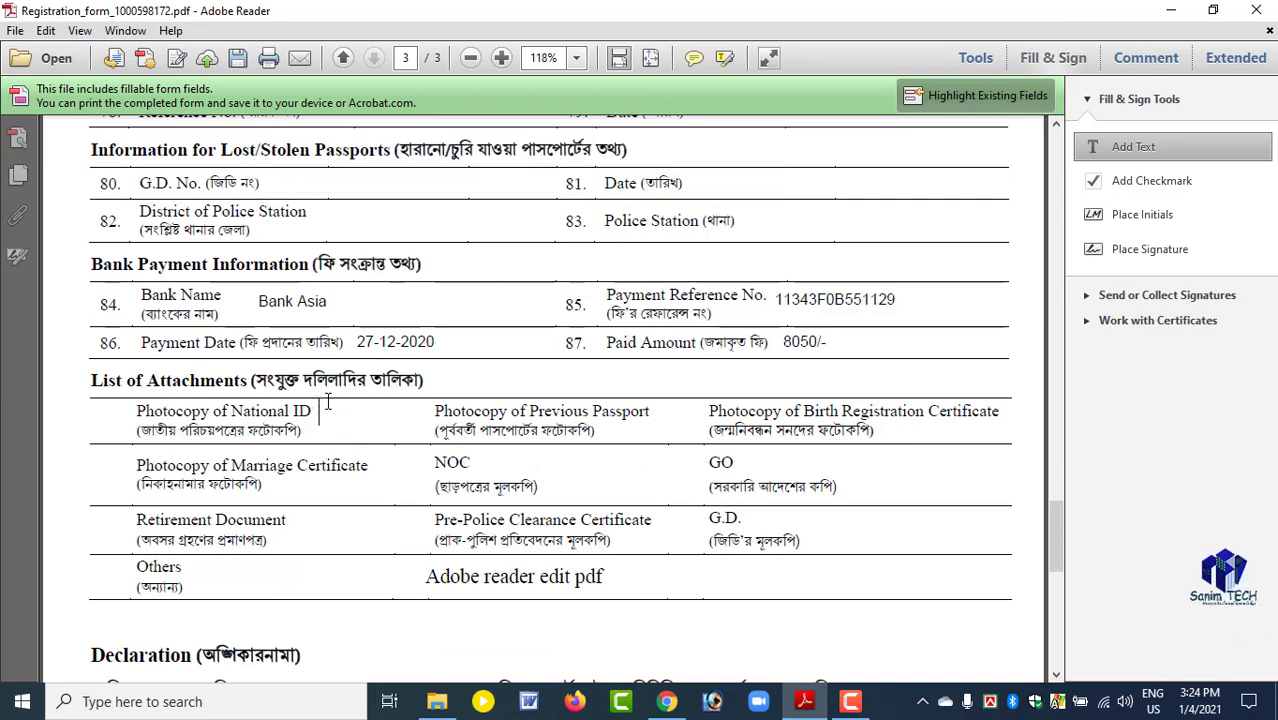
{"action": "left_click", "coordinate": [363, 423]}
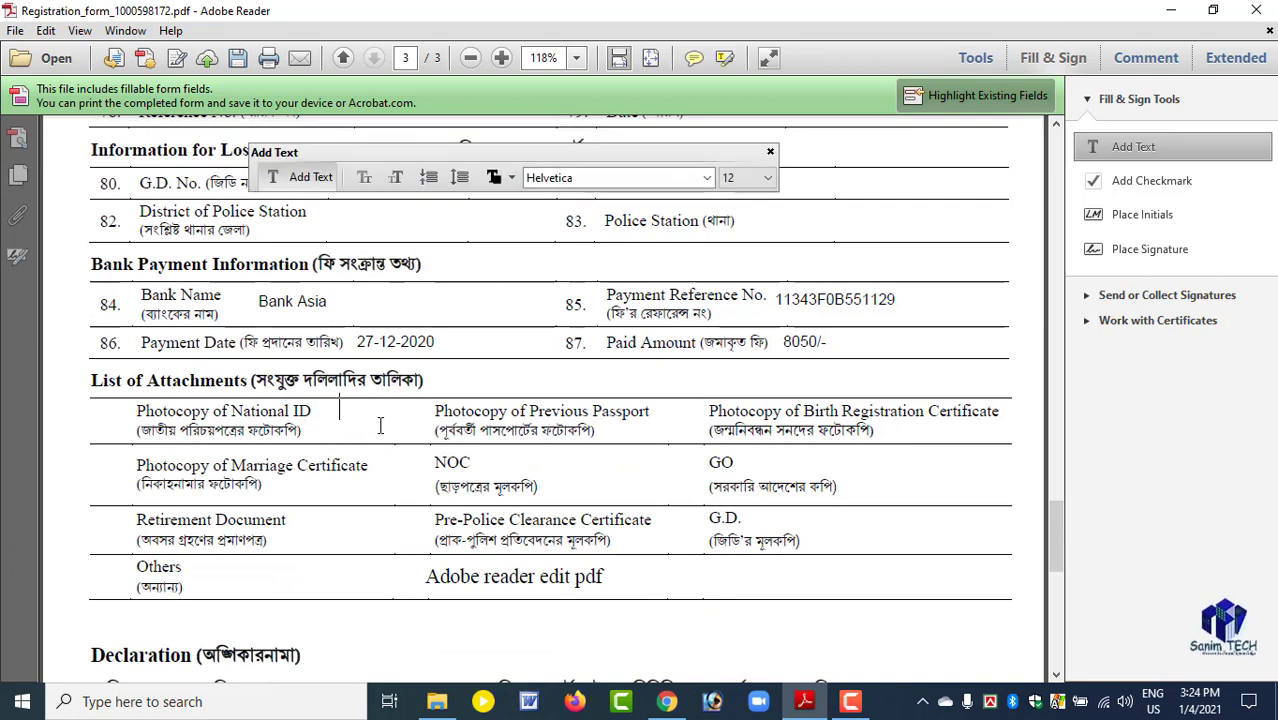
{"action": "left_click", "coordinate": [379, 422]}
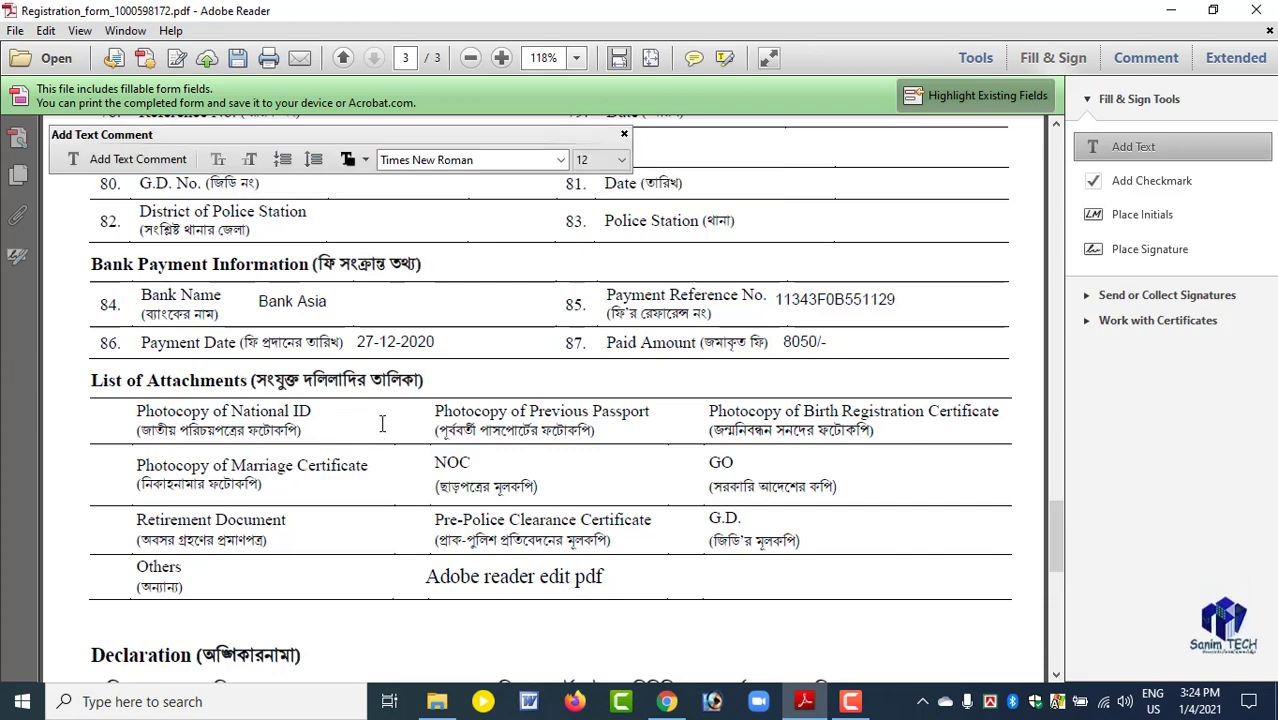
Try the Add Checkmark tool, return to Add Text and start an empty entry beside Photocopy of National ID.
{"action": "left_click", "coordinate": [1165, 188]}
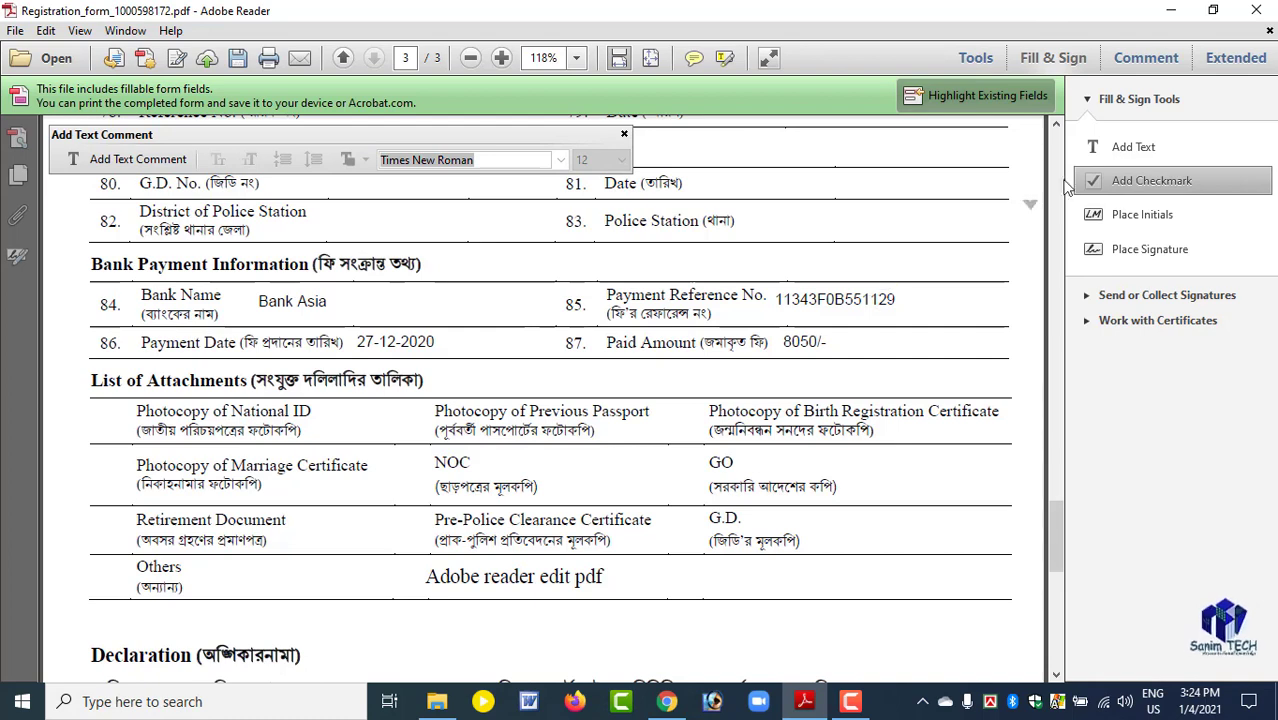
{"action": "left_click", "coordinate": [1140, 148]}
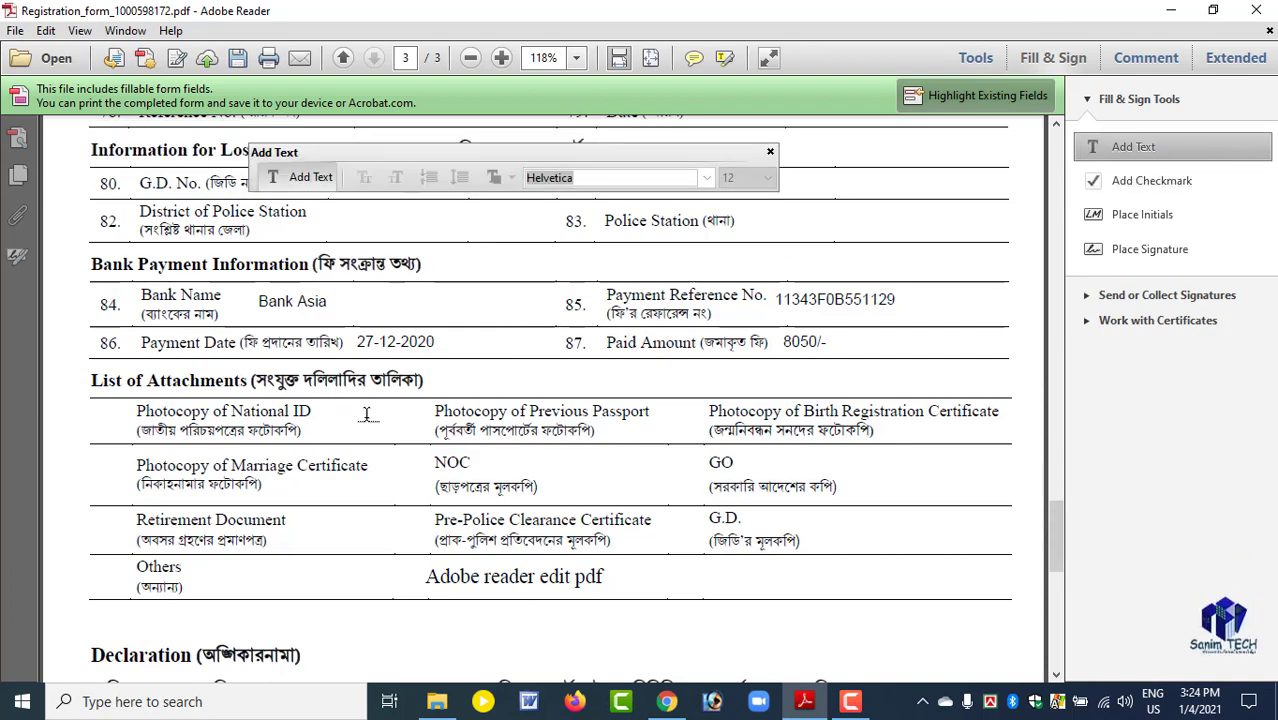
{"action": "left_click", "coordinate": [351, 401]}
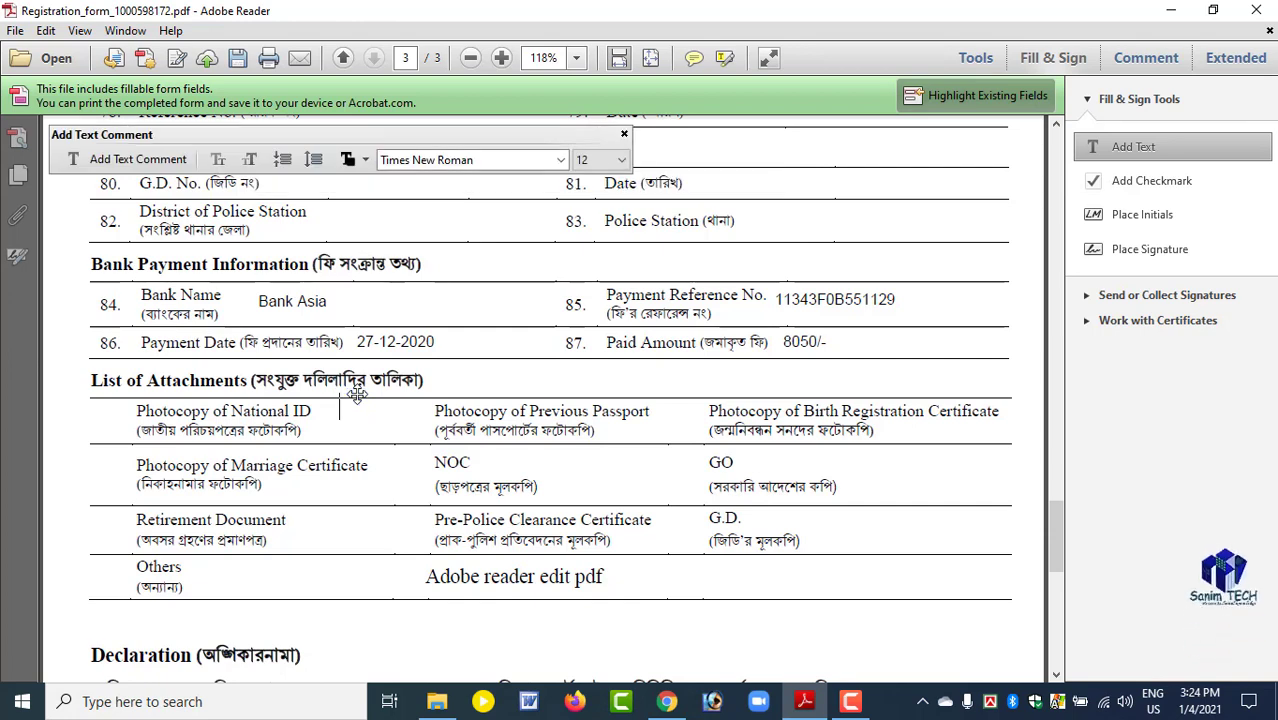
{"action": "scroll", "coordinate": [356, 402], "scroll_direction": "down", "scroll_amount": 2}
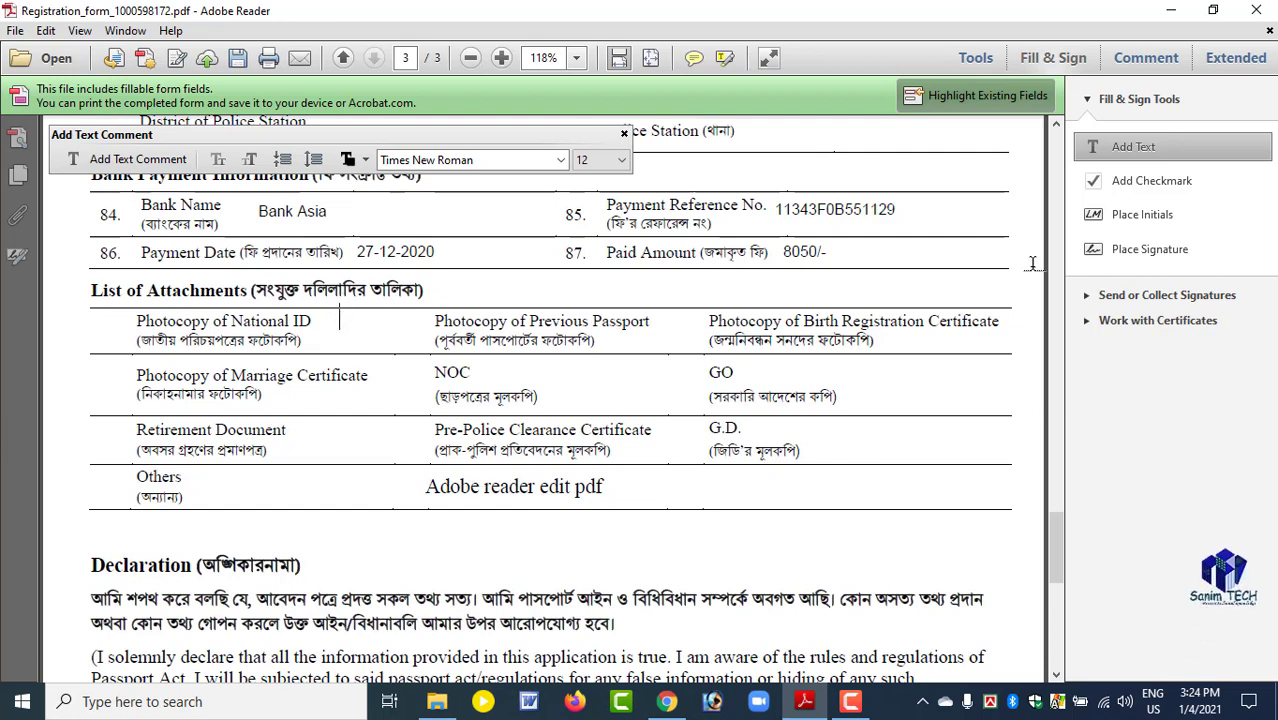
{"action": "left_click", "coordinate": [1133, 146]}
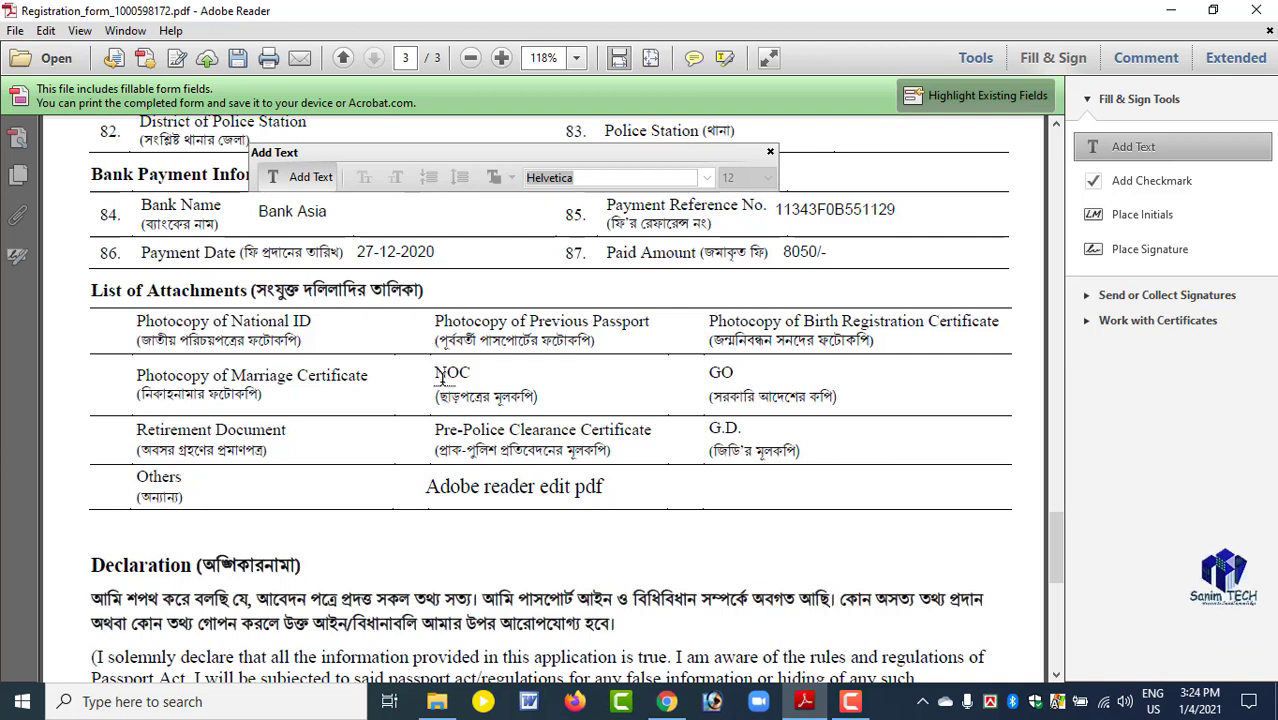
{"action": "left_click", "coordinate": [850, 702]}
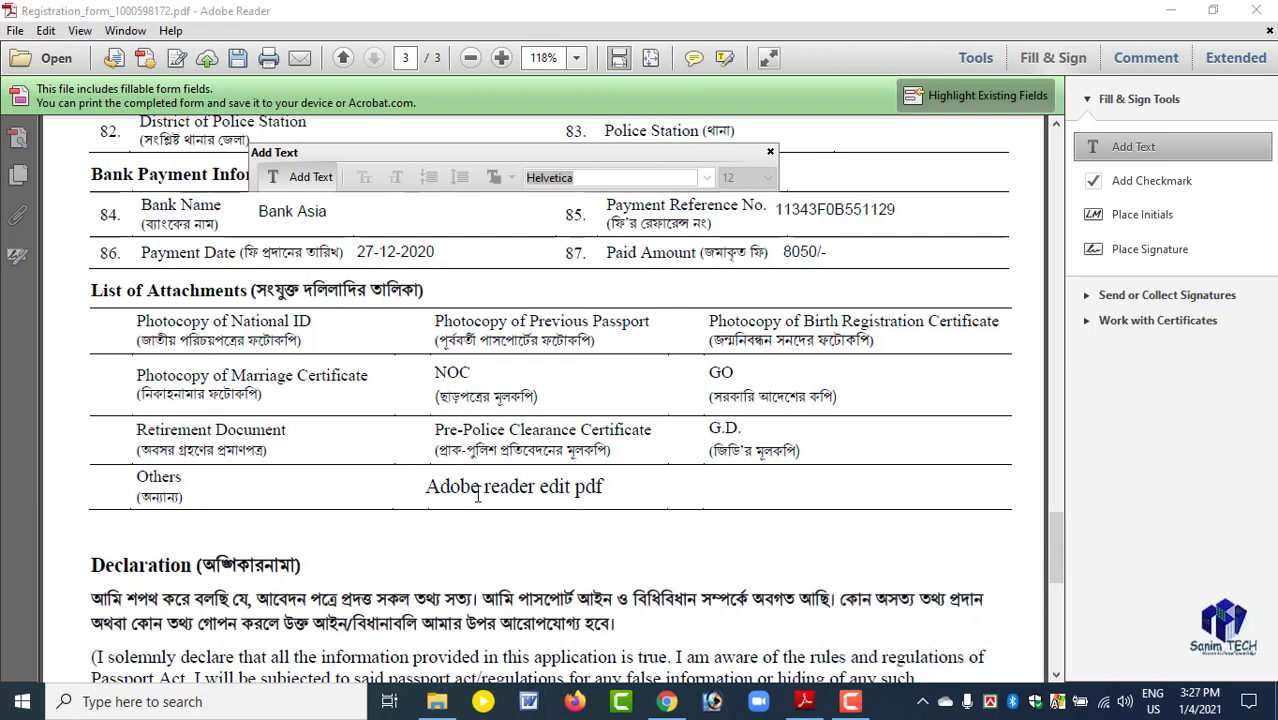
Delete the "Adobe reader edit pdf" text from the Others row and end text editing.
{"action": "left_click", "coordinate": [478, 494]}
{"action": "left_click_drag", "start_coordinate": [436, 487], "coordinate": [487, 480]}
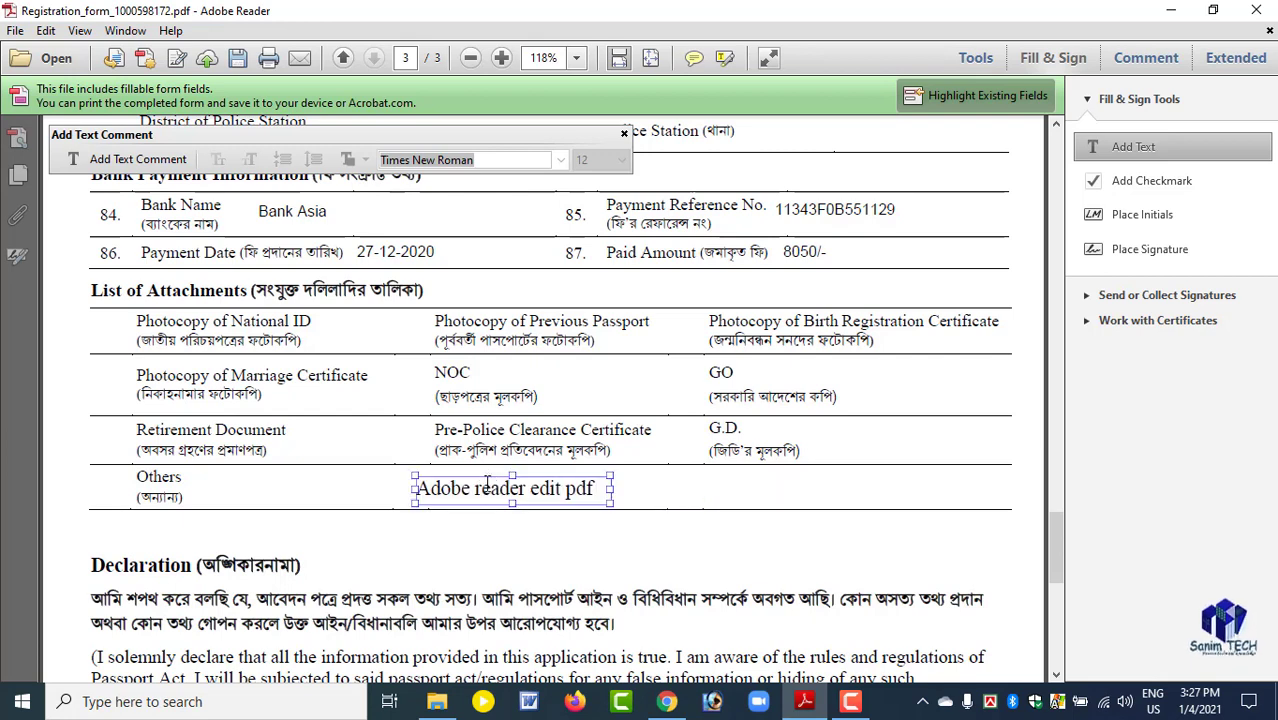
{"action": "left_click", "coordinate": [489, 488]}
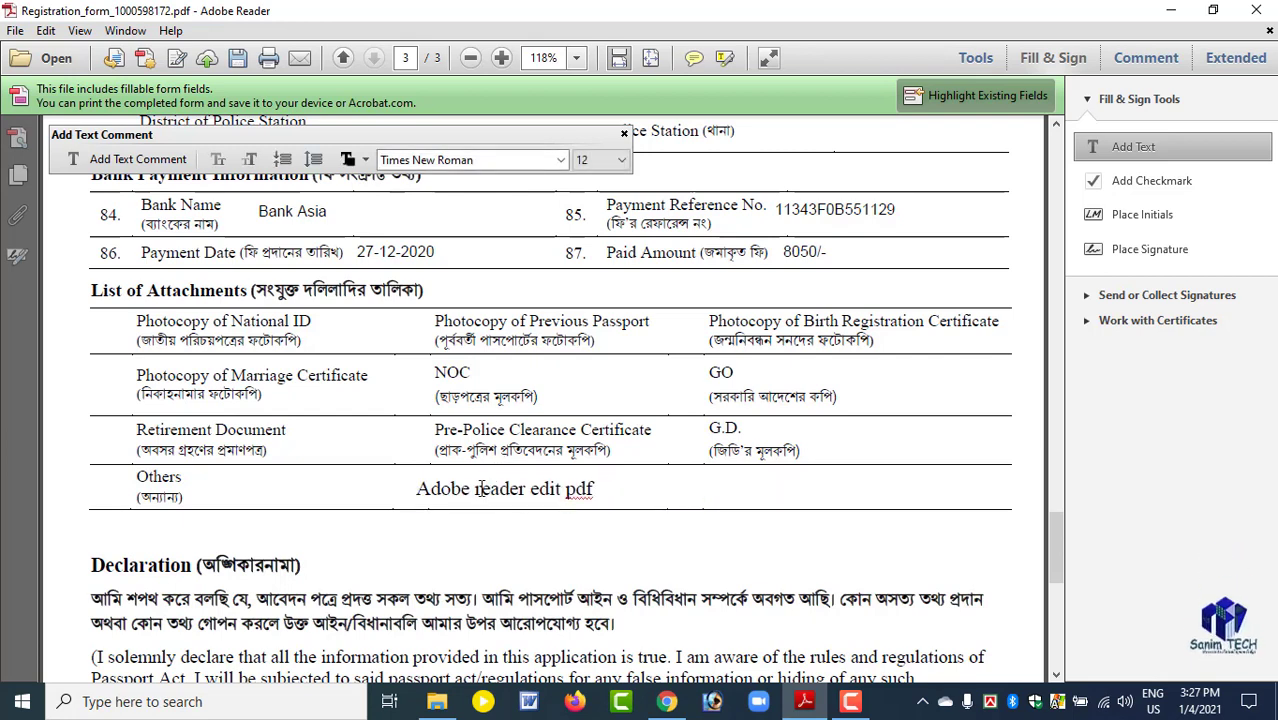
{"action": "triple_click", "coordinate": [477, 488]}
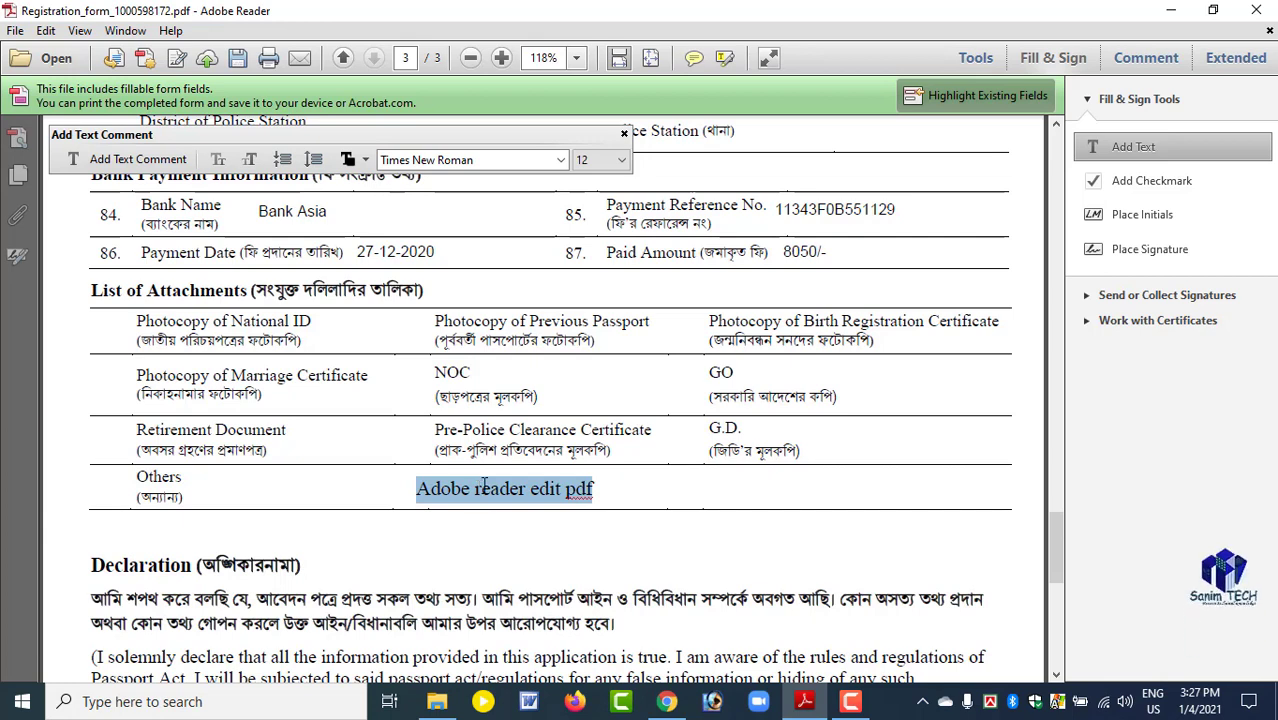
{"action": "key", "text": "Delete"}
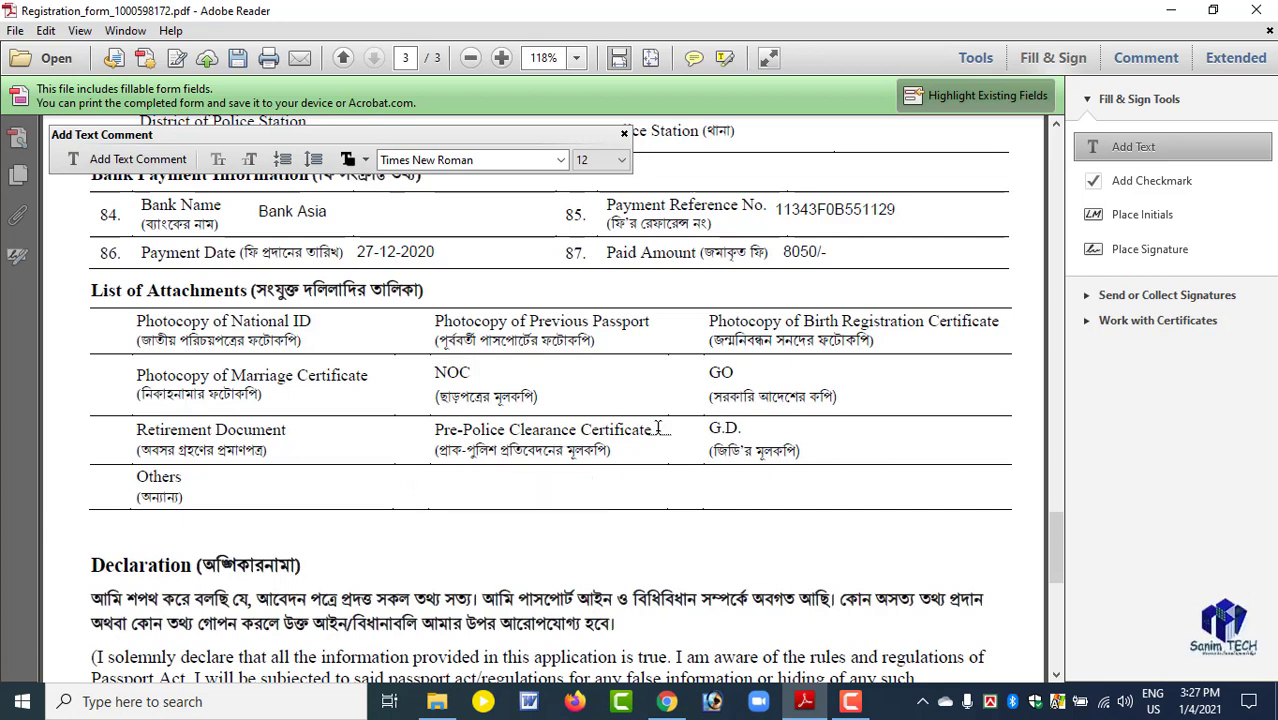
{"action": "left_click", "coordinate": [1125, 187]}
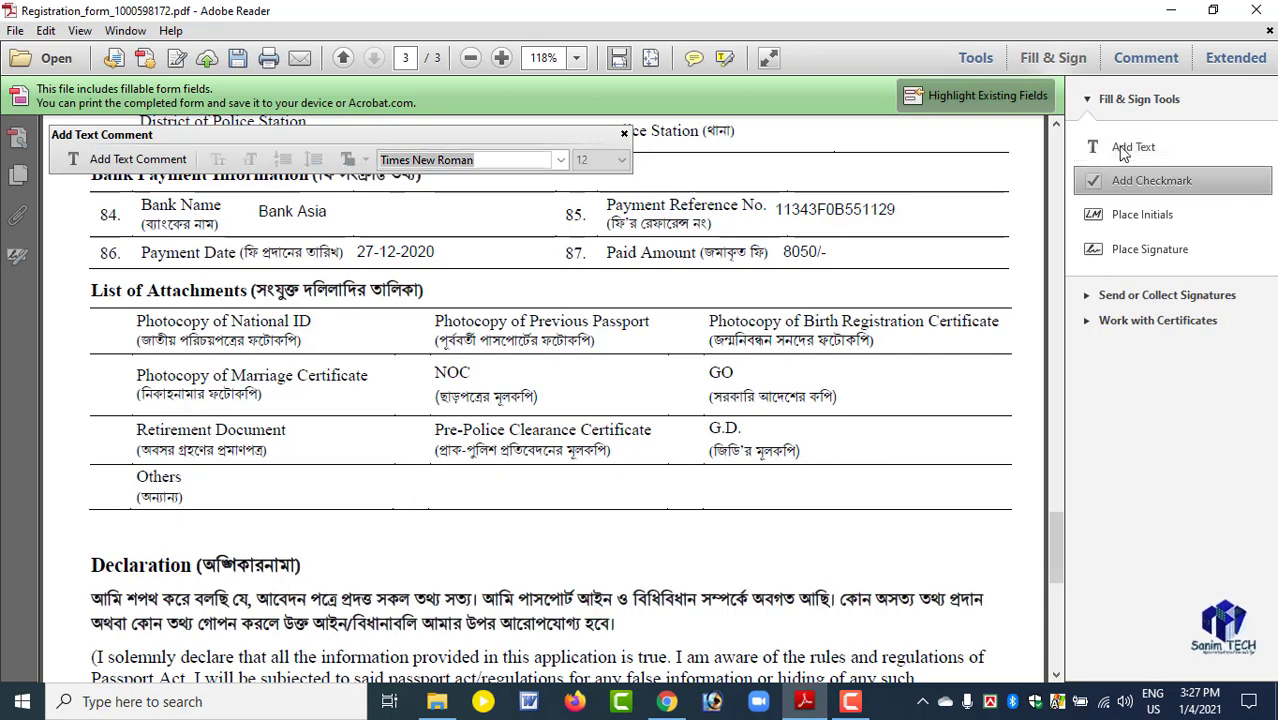
Close the registration form PDF and return to the desktop.
{"action": "left_click", "coordinate": [1259, 10]}
{"action": "left_click", "coordinate": [752, 388]}
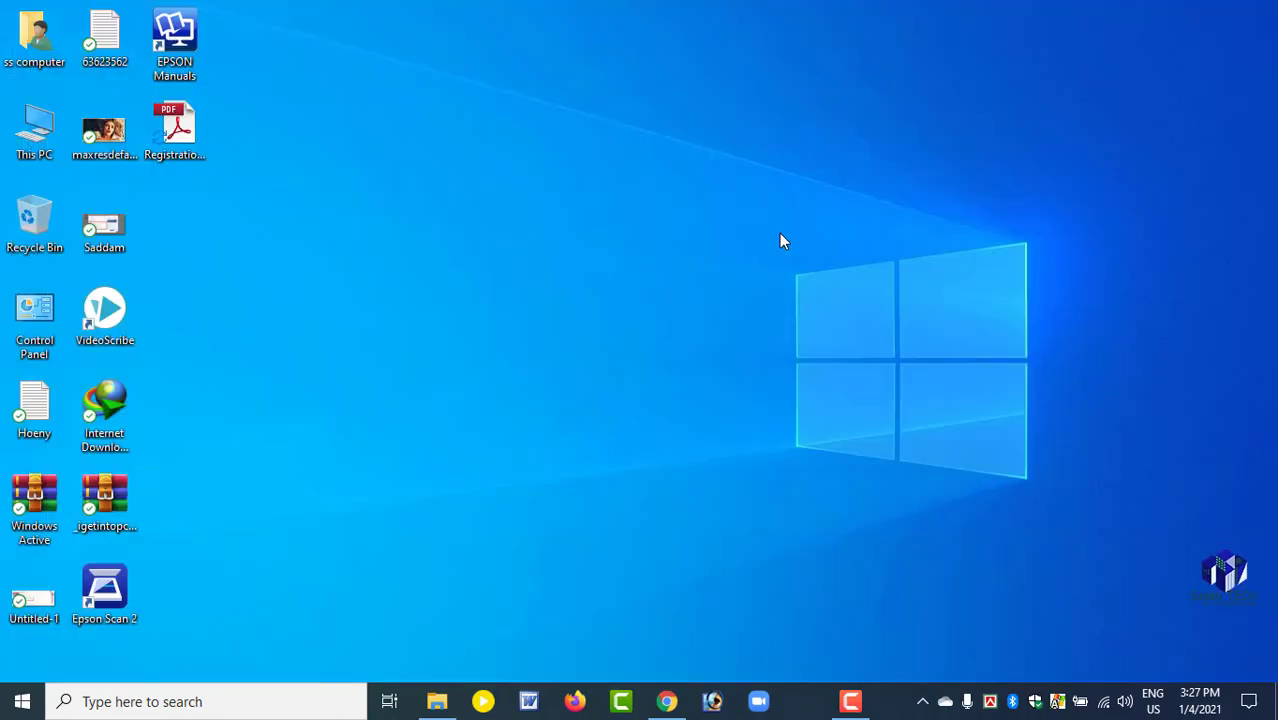
{"action": "right_click", "coordinate": [606, 126]}
{"action": "left_click", "coordinate": [643, 179]}
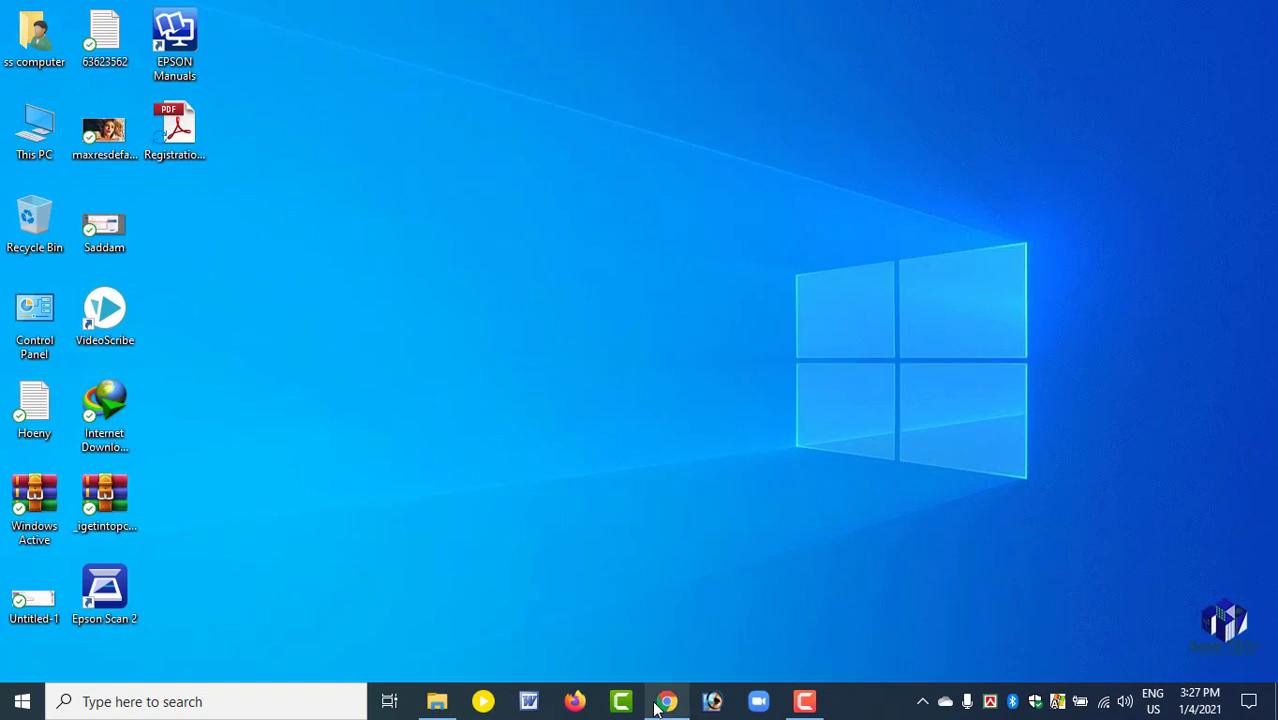
Switch to Chrome and open iLovePDF's PDF to Word converter.
{"action": "left_click", "coordinate": [660, 703]}
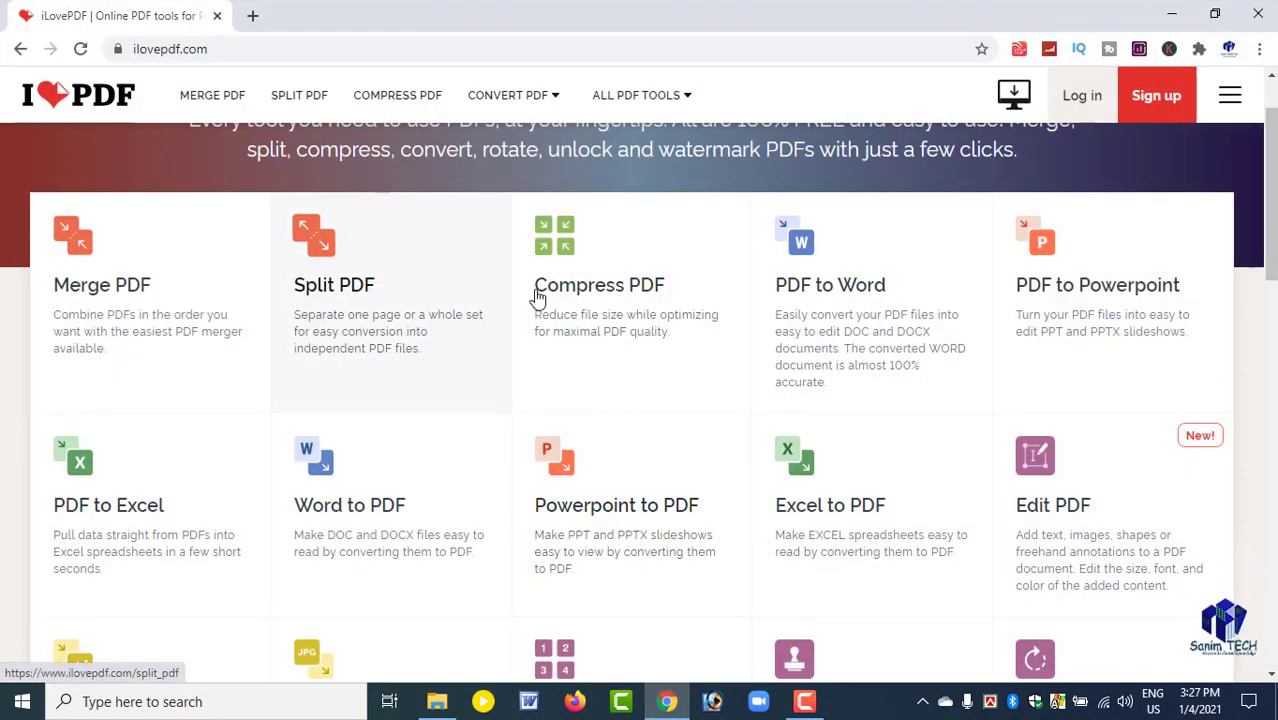
{"action": "left_click", "coordinate": [805, 270]}
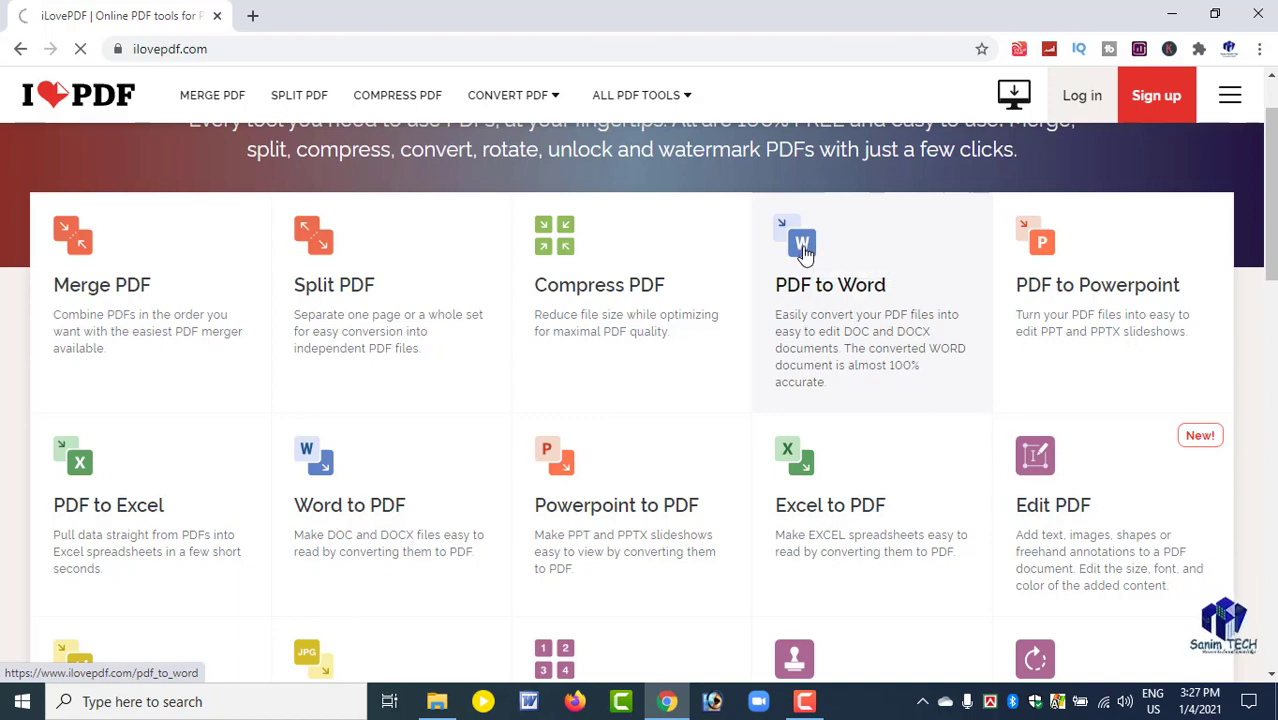
{"action": "scroll", "coordinate": [830, 385], "scroll_direction": "down", "scroll_amount": 3}
{"action": "scroll", "coordinate": [831, 387], "scroll_direction": "up", "scroll_amount": 3}
{"action": "scroll", "coordinate": [830, 387], "scroll_direction": "up", "scroll_amount": 1}
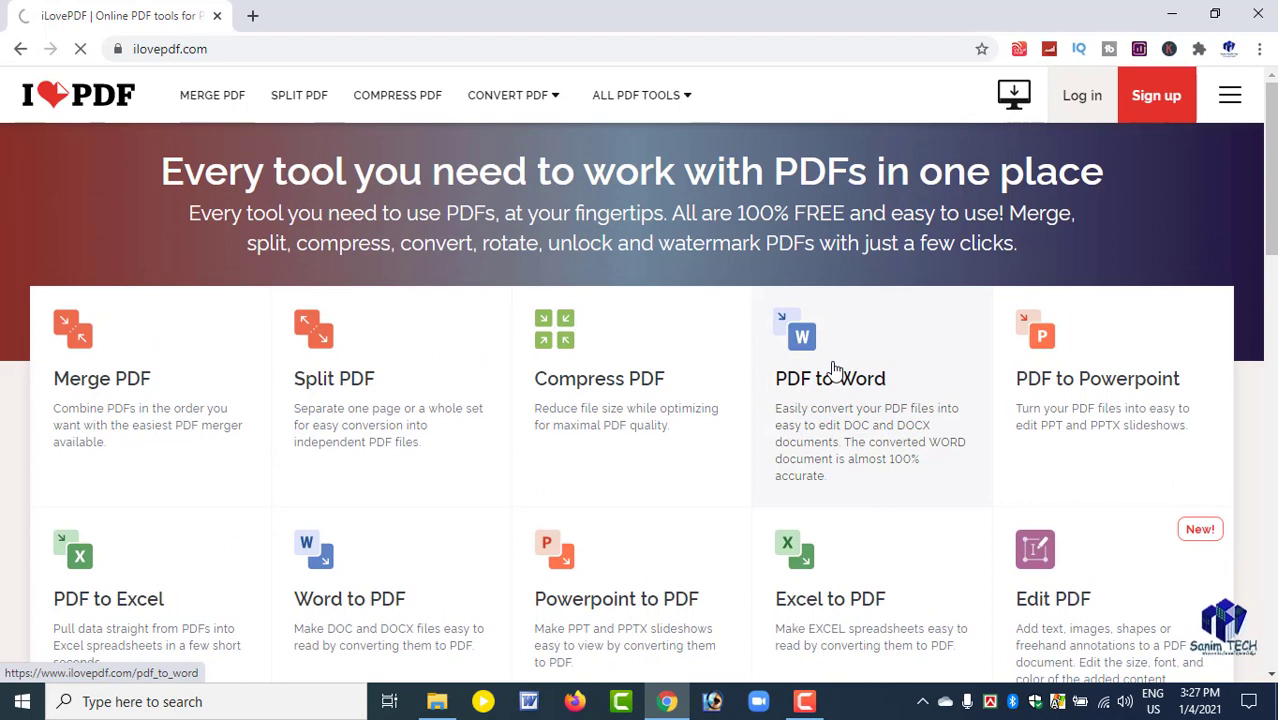
{"action": "left_click", "coordinate": [835, 368]}
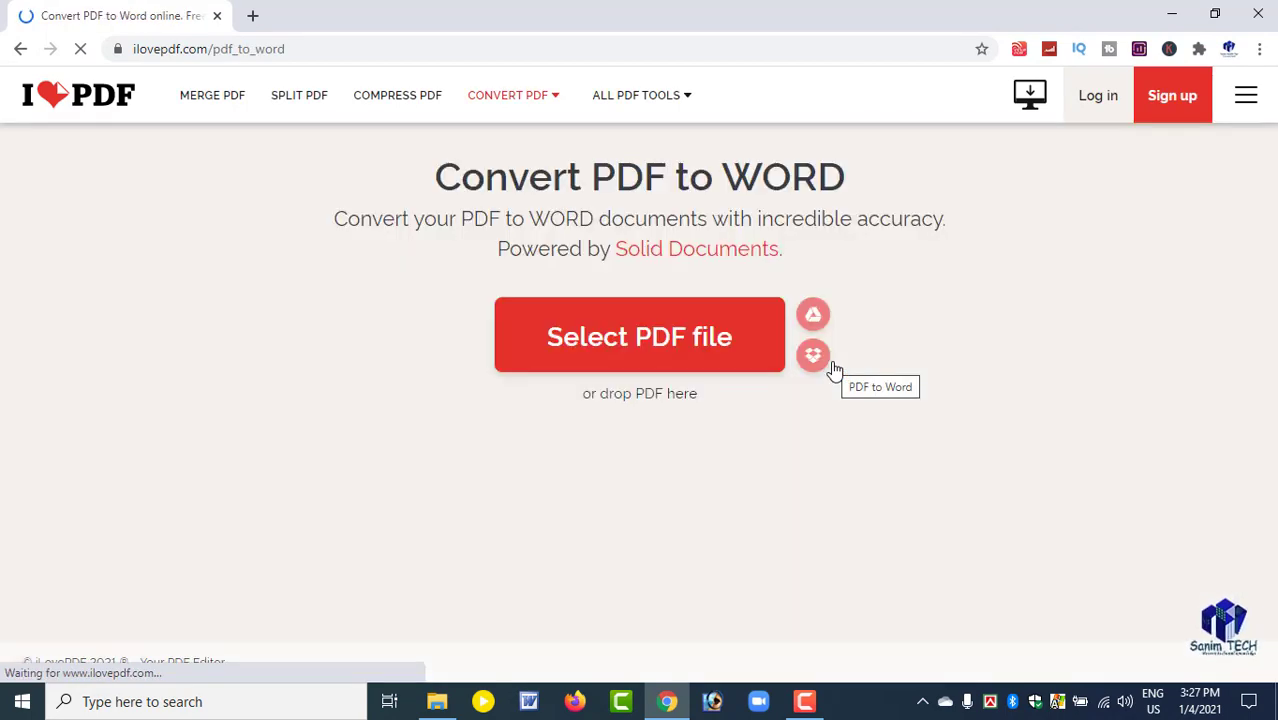
Upload the registration form PDF from the Desktop folder to the converter.
{"action": "left_click", "coordinate": [645, 338]}
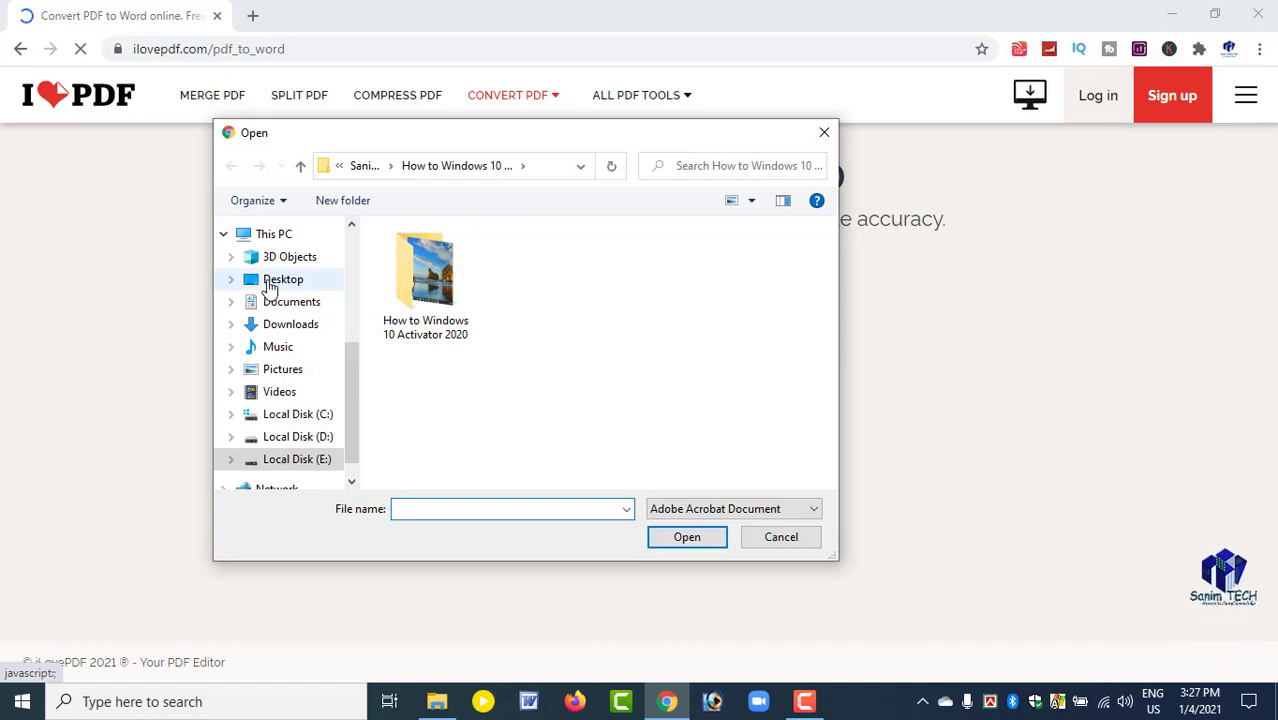
{"action": "left_click", "coordinate": [270, 284]}
{"action": "double_click", "coordinate": [456, 264]}
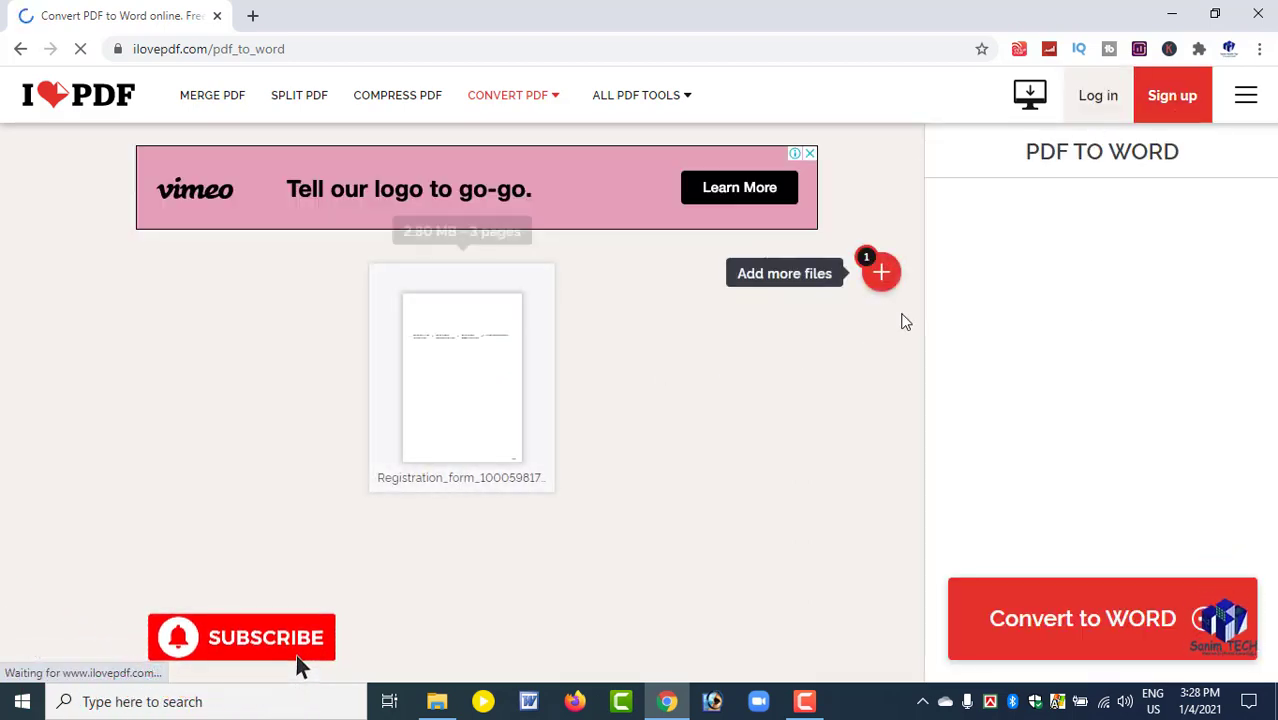
Convert the uploaded registration form to Word and download the resulting document.
{"action": "left_click", "coordinate": [1096, 623]}
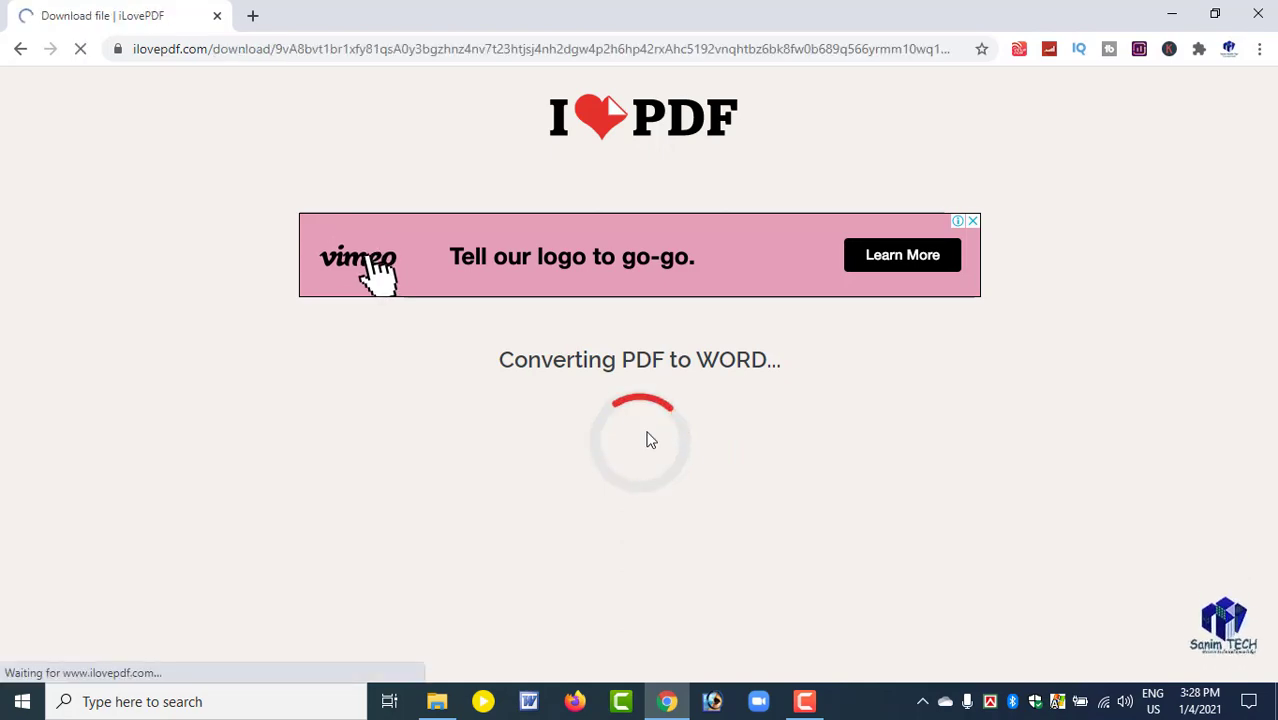
{"action": "scroll", "coordinate": [305, 491], "scroll_direction": "down", "scroll_amount": 2}
{"action": "scroll", "coordinate": [562, 479], "scroll_direction": "up", "scroll_amount": 2}
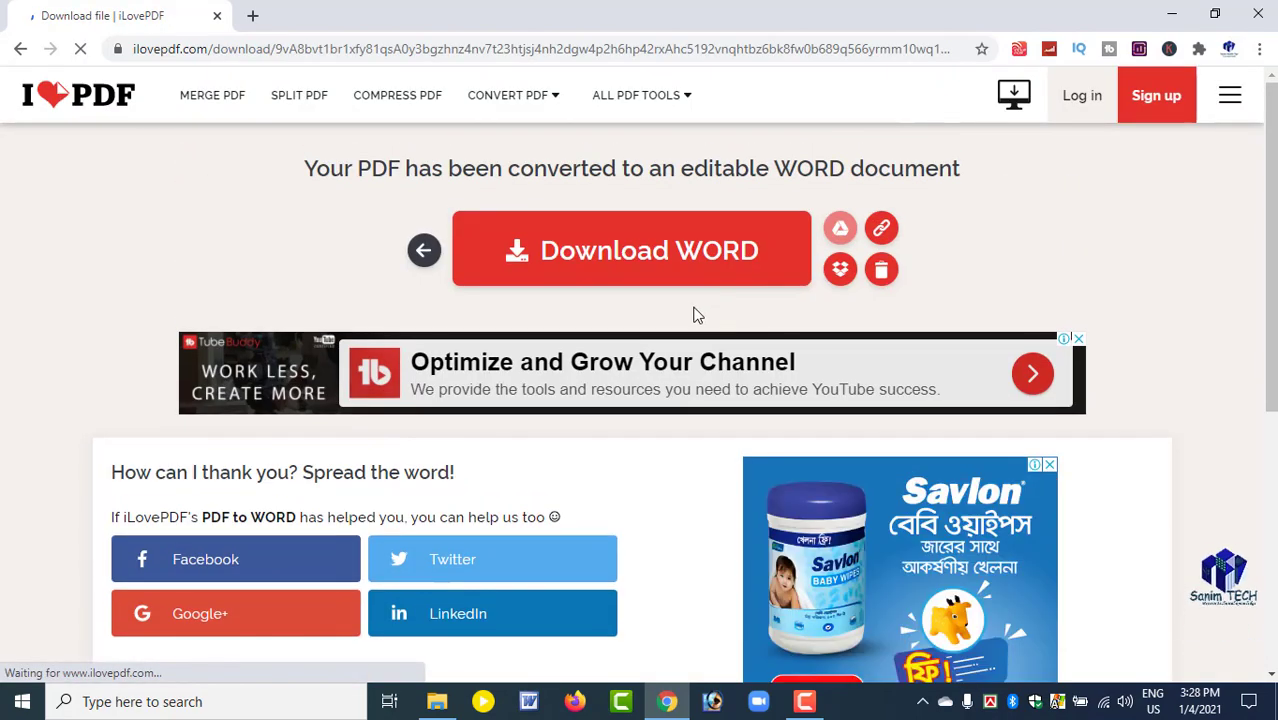
{"action": "left_click", "coordinate": [650, 255]}
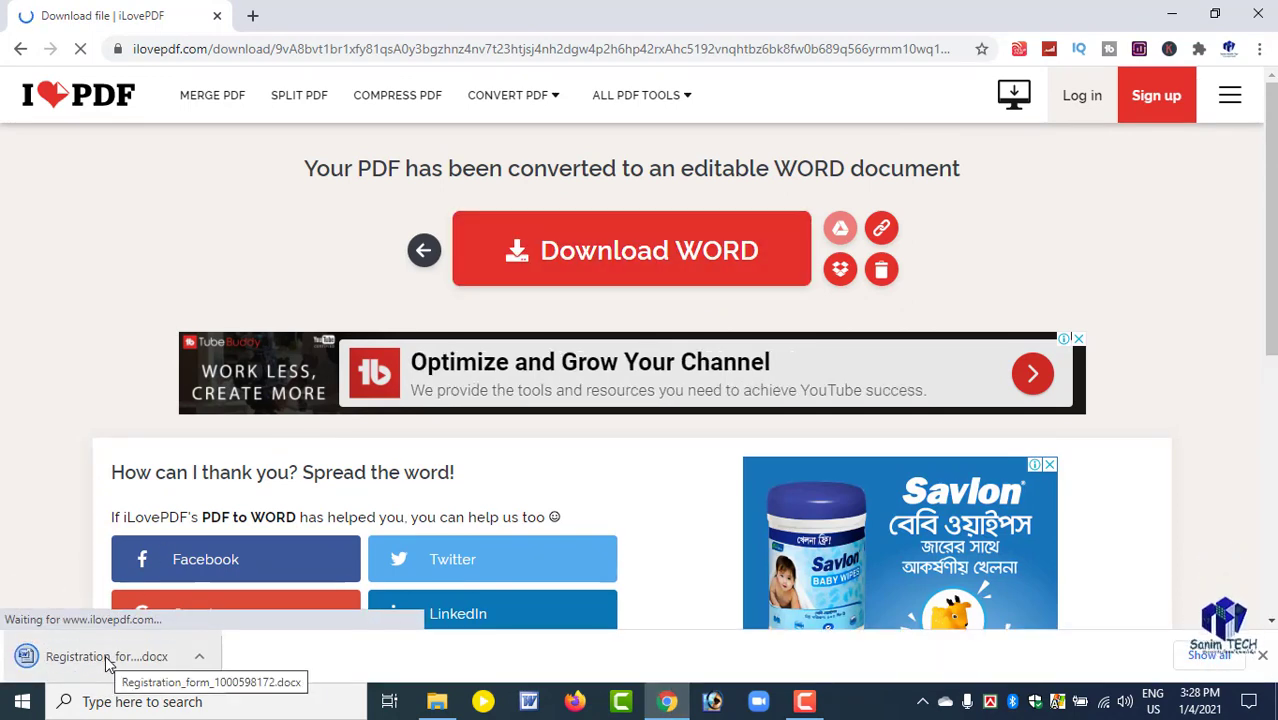
Open the downloaded registration form DOCX in Microsoft Word and accept the newer-version conversion notice.
{"action": "left_click", "coordinate": [107, 655]}
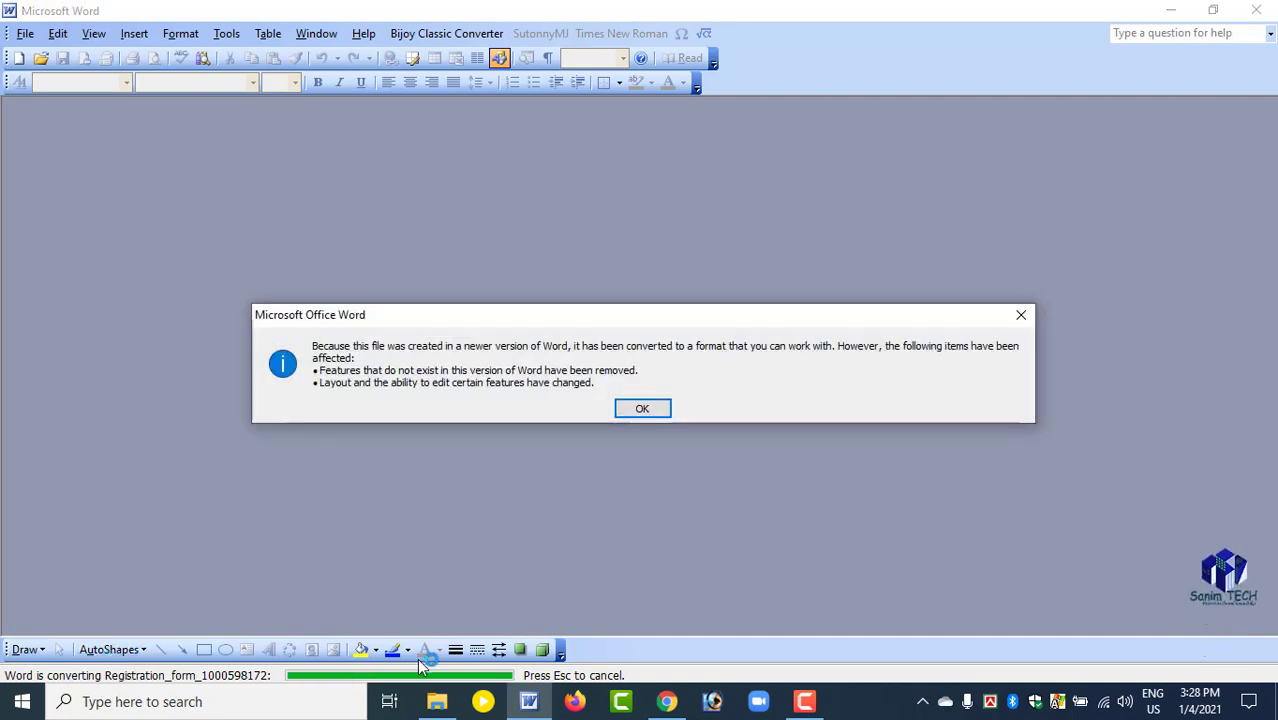
{"action": "left_click", "coordinate": [645, 410]}
{"action": "left_click", "coordinate": [797, 700]}
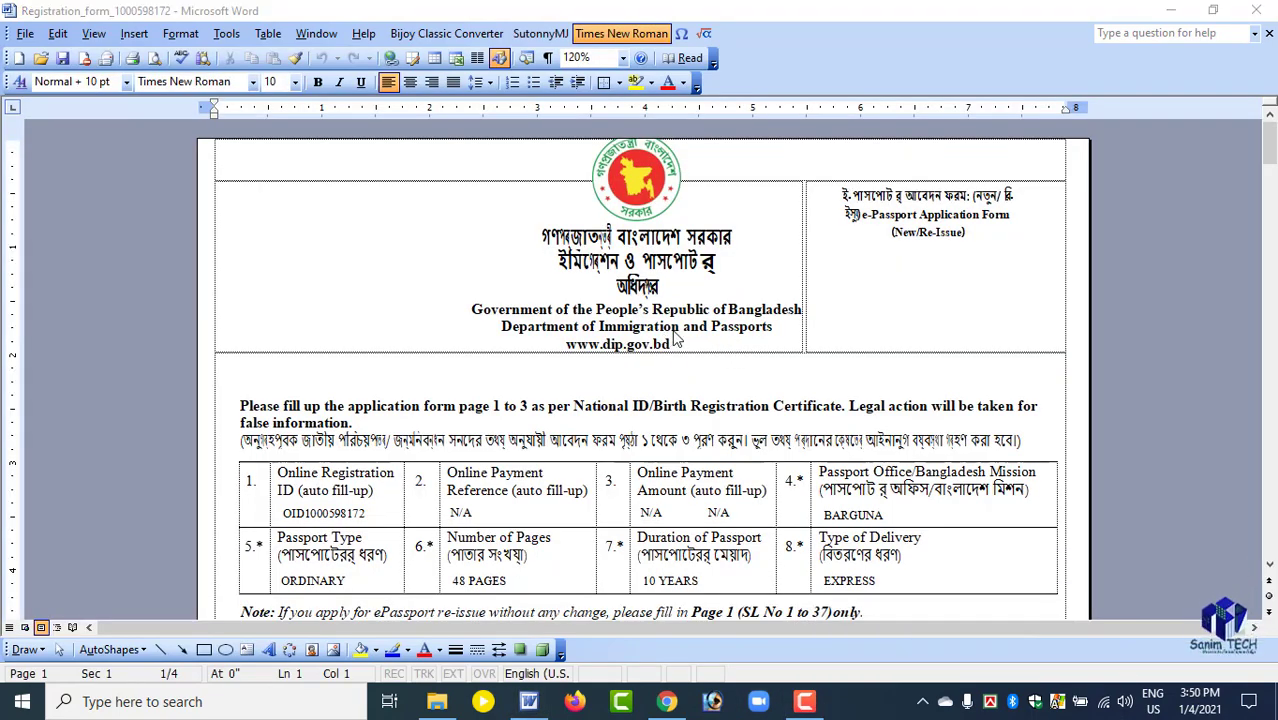
Examine how the Bengali text converted on page 1, including the ePassport re-issue note and the Country of Other Citizenship label.
{"action": "scroll", "coordinate": [640, 300], "scroll_direction": "down", "scroll_amount": 2}
{"action": "scroll", "coordinate": [620, 270], "scroll_direction": "down", "scroll_amount": 4}
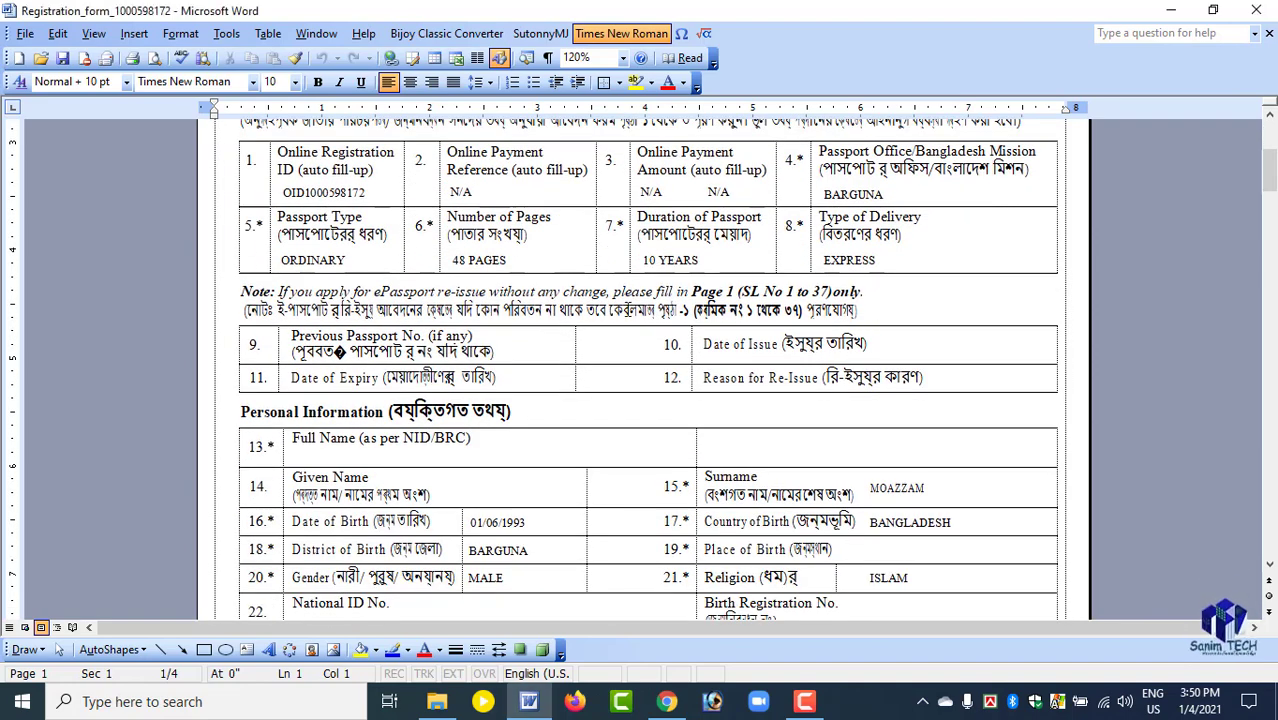
{"action": "left_click_drag", "start_coordinate": [242, 291], "coordinate": [868, 312]}
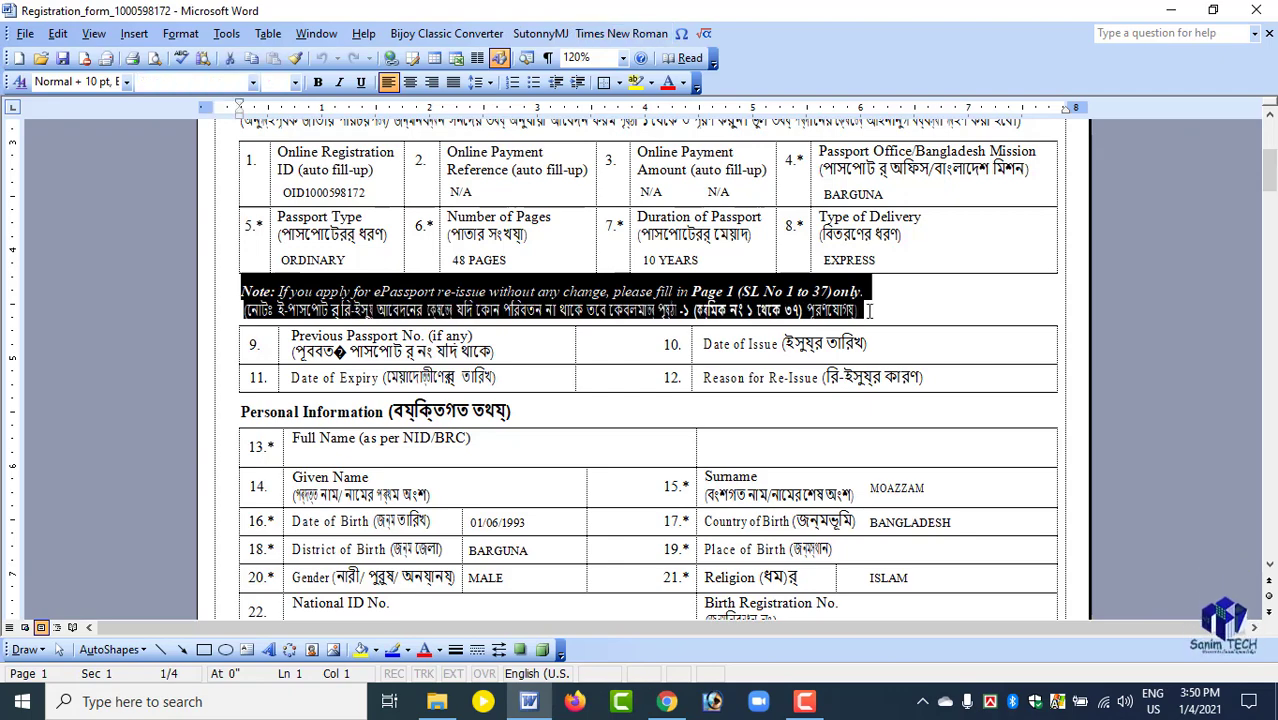
{"action": "left_click", "coordinate": [505, 320]}
{"action": "scroll", "coordinate": [515, 325], "scroll_direction": "down", "scroll_amount": 4}
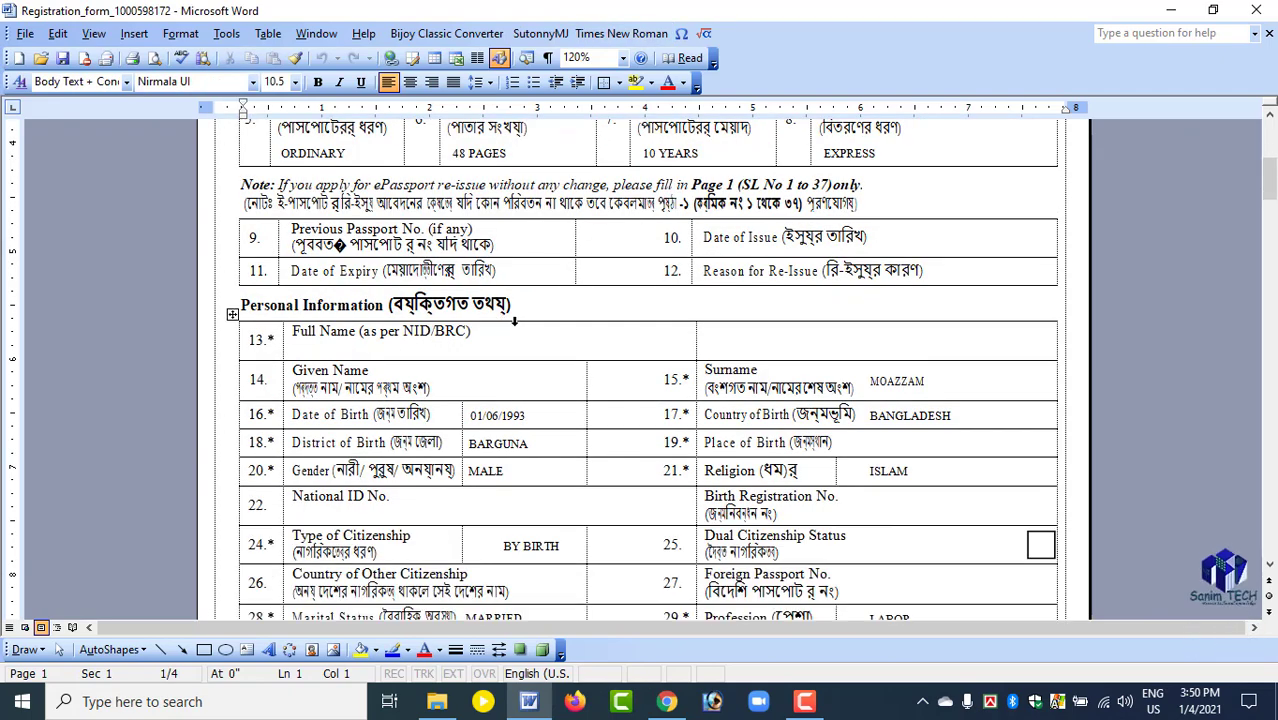
{"action": "scroll", "coordinate": [529, 330], "scroll_direction": "down", "scroll_amount": 4}
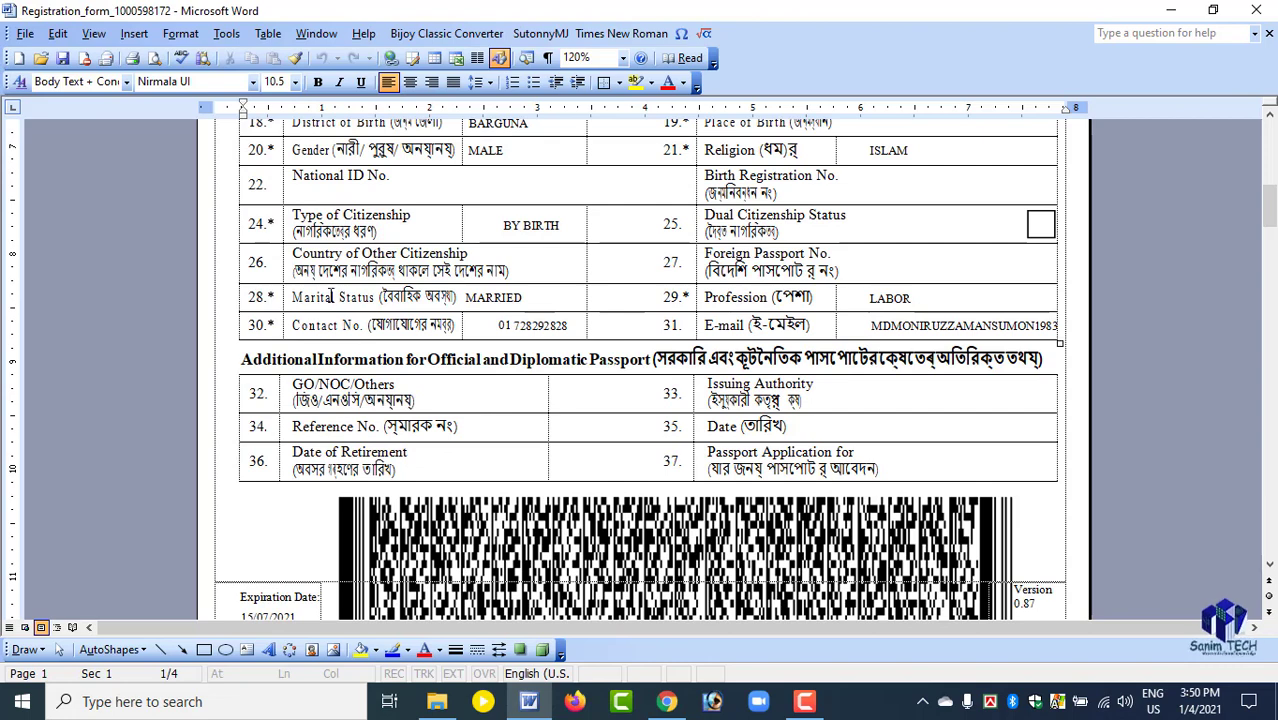
{"action": "left_click_drag", "start_coordinate": [297, 270], "coordinate": [551, 271]}
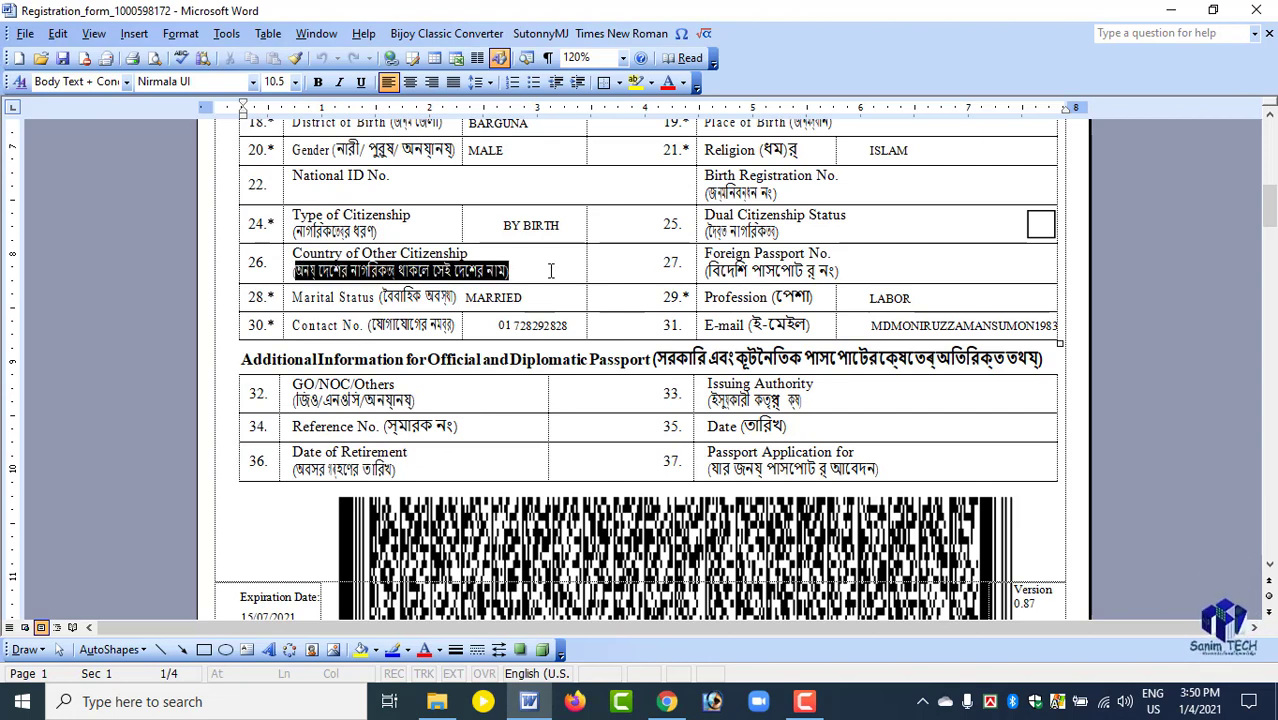
{"action": "left_click", "coordinate": [551, 271]}
{"action": "scroll", "coordinate": [551, 300], "scroll_direction": "up", "scroll_amount": 5}
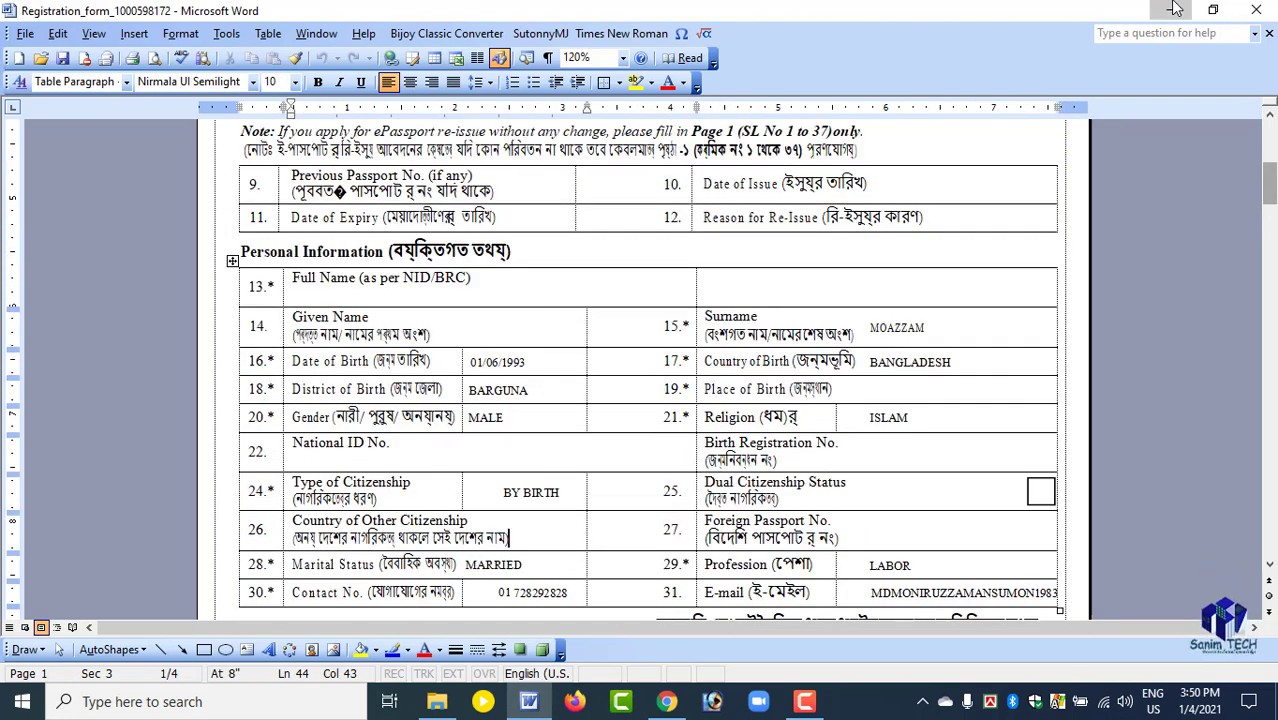
Minimize the Word document and switch to the iLovePDF download page in Chrome.
{"action": "left_click", "coordinate": [1170, 10]}
{"action": "right_click", "coordinate": [477, 110]}
{"action": "left_click", "coordinate": [525, 167]}
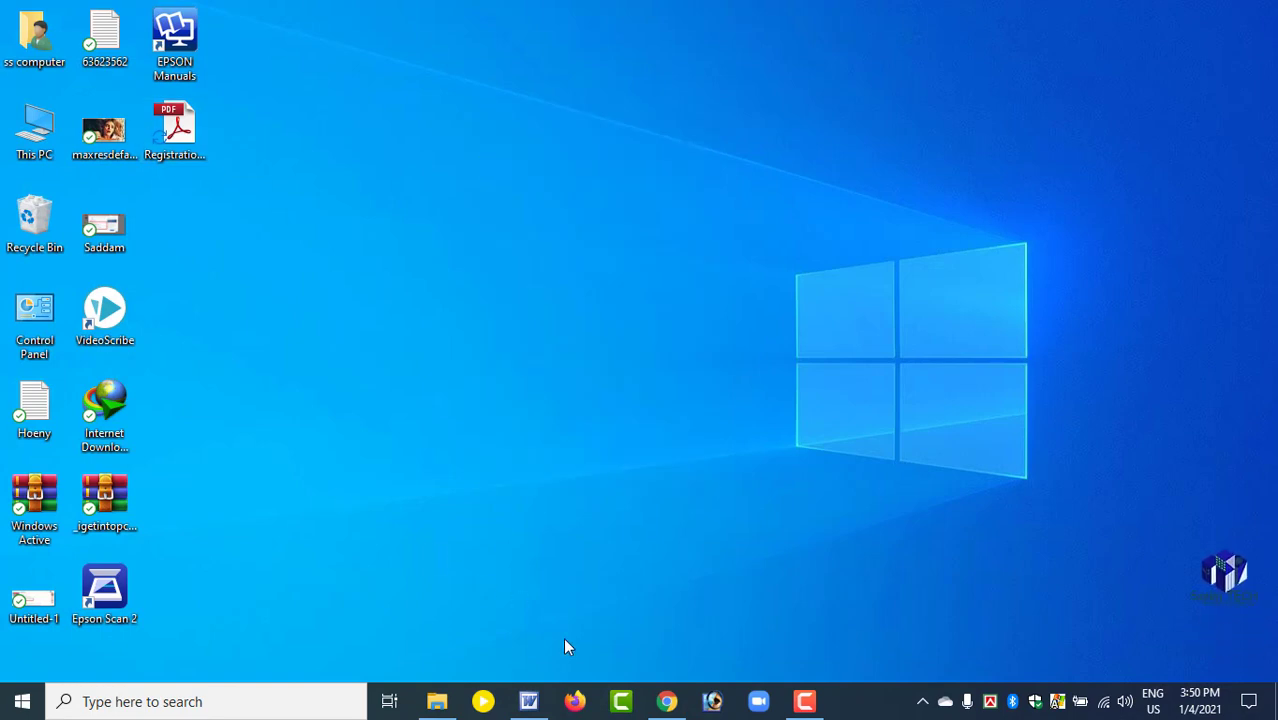
{"action": "left_click", "coordinate": [666, 701]}
{"action": "left_click", "coordinate": [68, 12]}
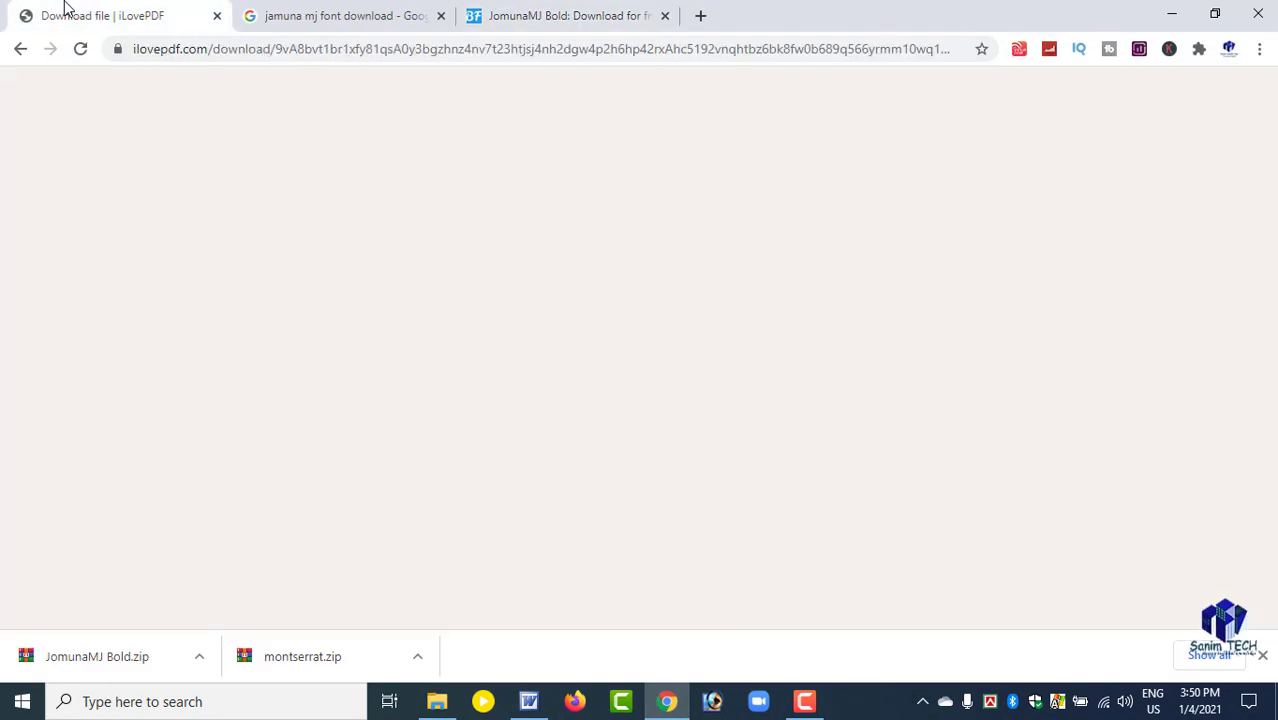
Return from the finished Word conversion page to the iLovePDF home page.
{"action": "scroll", "coordinate": [487, 397], "scroll_direction": "down", "scroll_amount": 5}
{"action": "scroll", "coordinate": [487, 397], "scroll_direction": "up", "scroll_amount": 10}
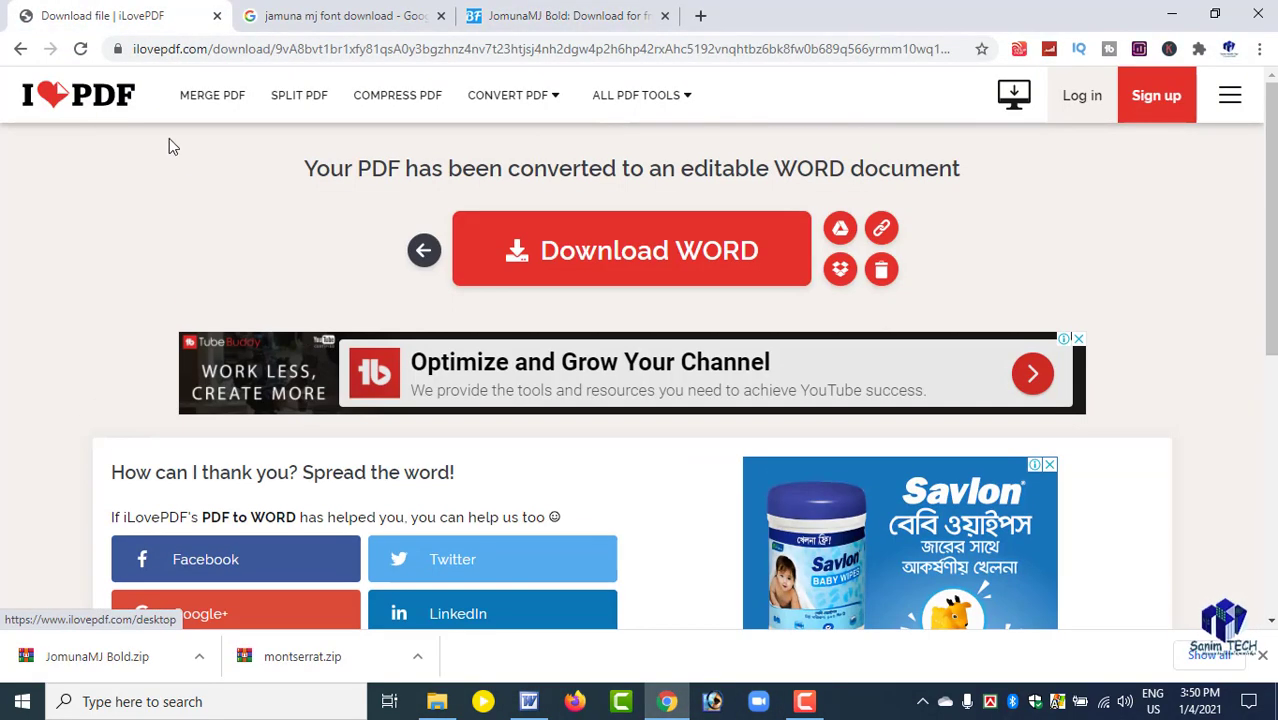
{"action": "left_click", "coordinate": [77, 93]}
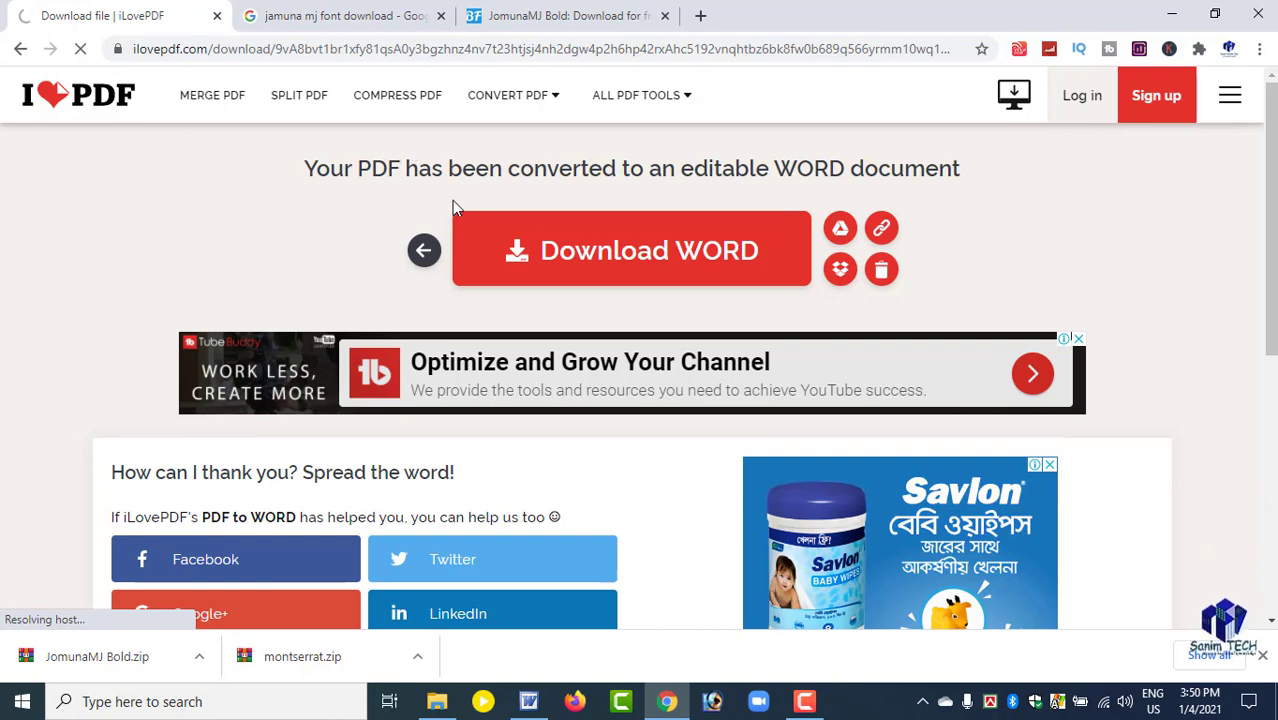
{"action": "left_click", "coordinate": [516, 250]}
{"action": "scroll", "coordinate": [538, 275], "scroll_direction": "down", "scroll_amount": 1}
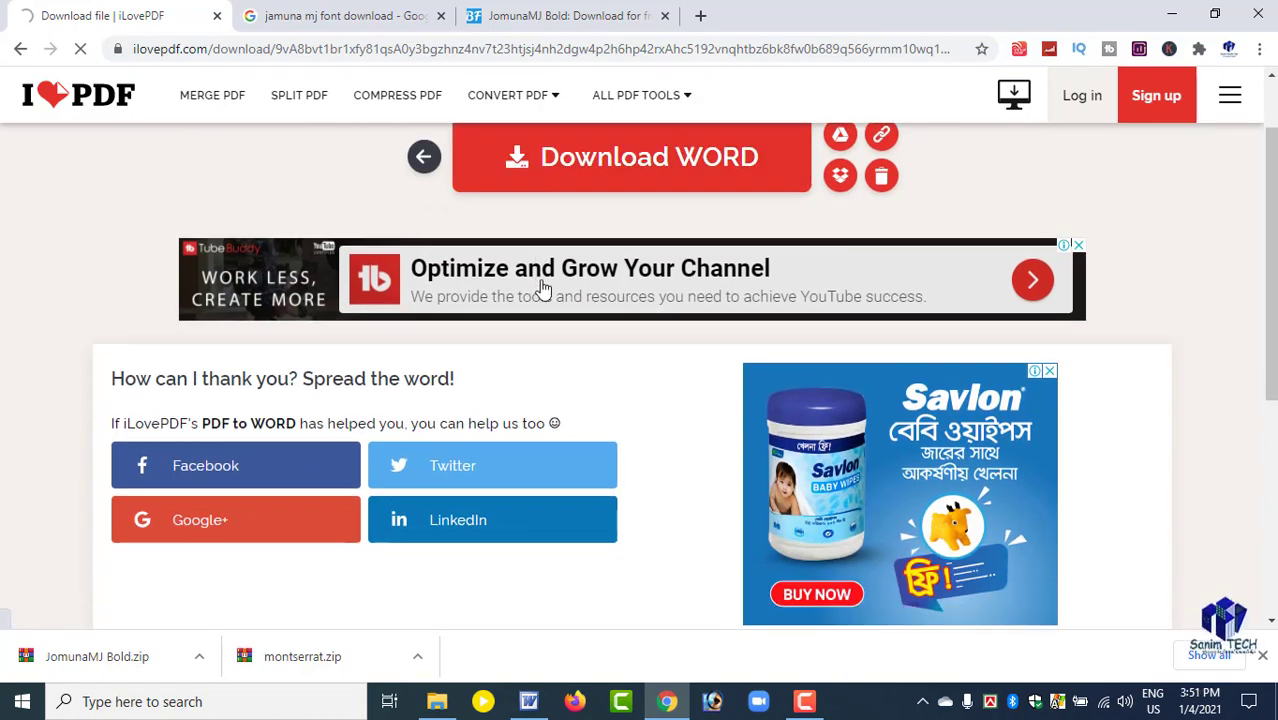
{"action": "scroll", "coordinate": [549, 288], "scroll_direction": "up", "scroll_amount": 1}
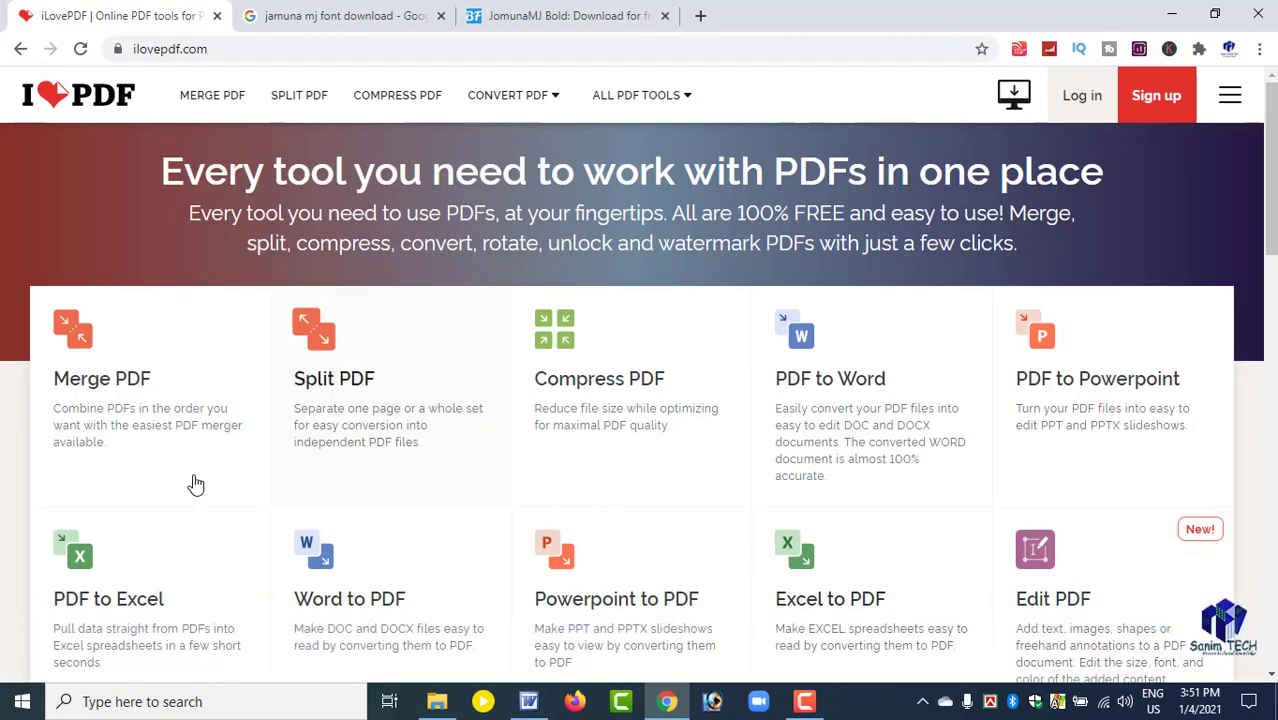
Open the PDF to JPG converter from the iLovePDF tool list.
{"action": "scroll", "coordinate": [780, 320], "scroll_direction": "down", "scroll_amount": 1}
{"action": "scroll", "coordinate": [1060, 330], "scroll_direction": "down", "scroll_amount": 2}
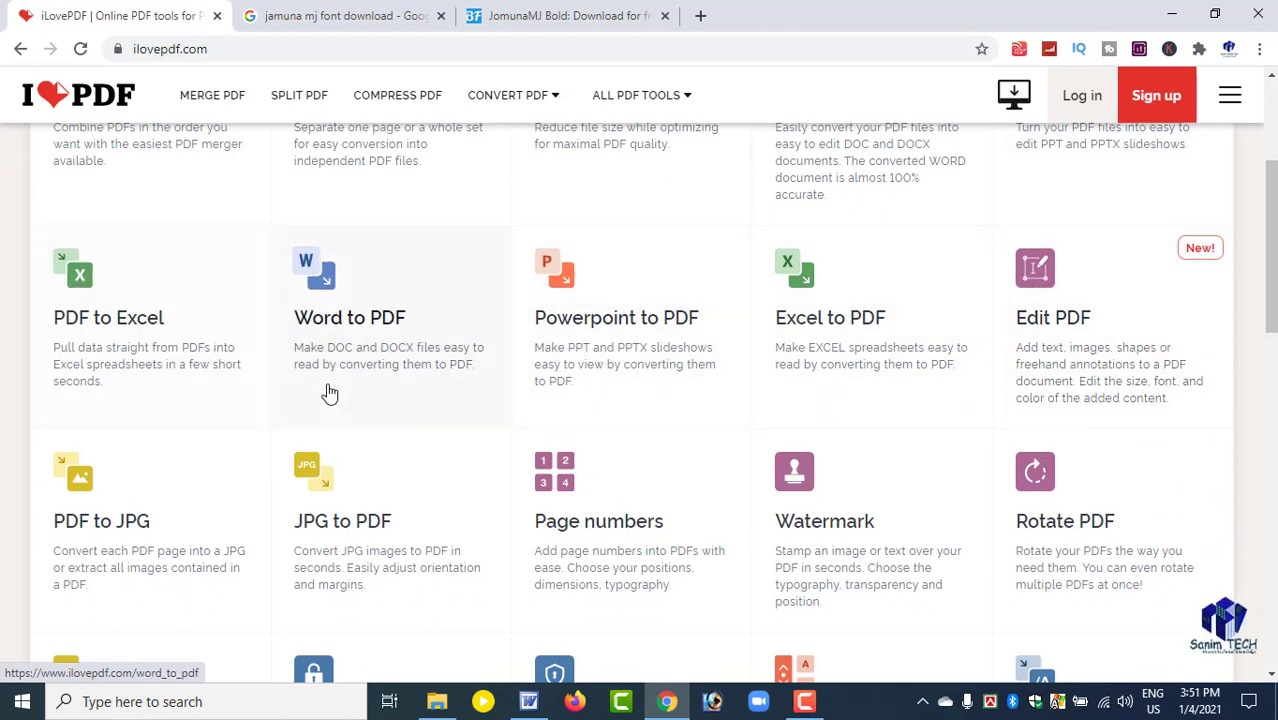
{"action": "scroll", "coordinate": [85, 485], "scroll_direction": "down", "scroll_amount": 1}
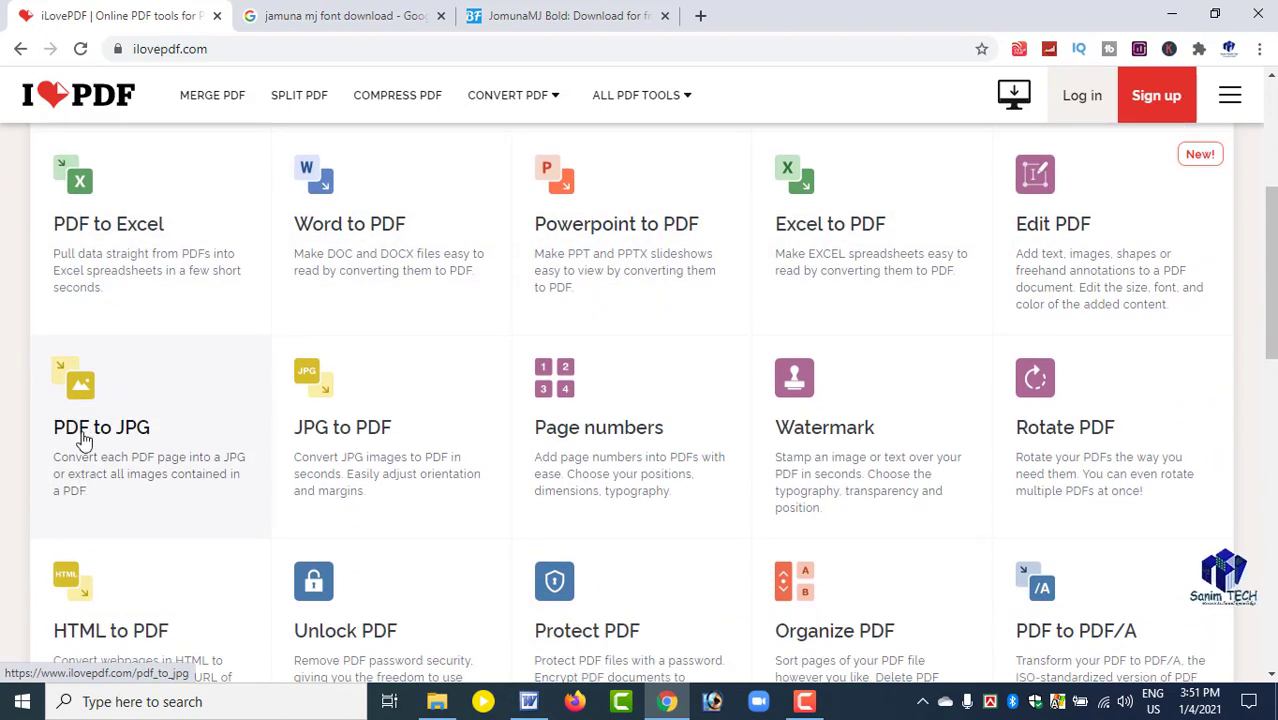
{"action": "left_click", "coordinate": [77, 392]}
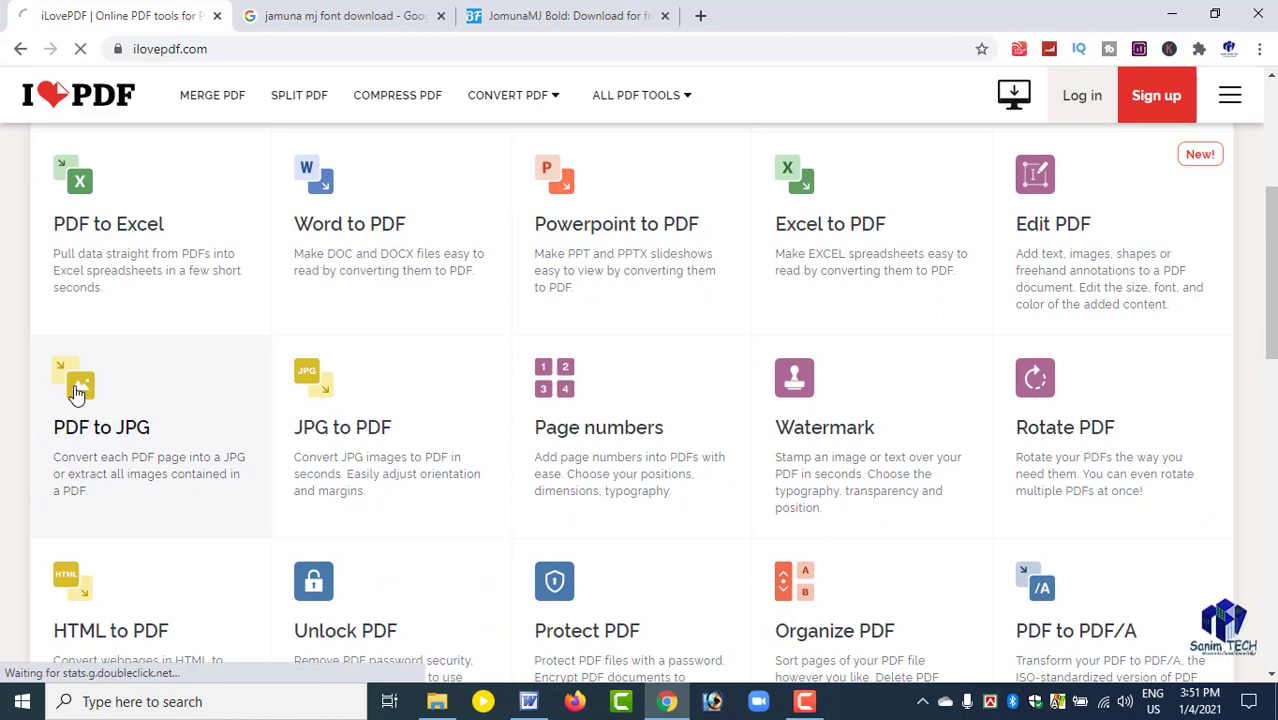
Convert every page of the registration form PDF to JPG and download the resulting images.
{"action": "left_click", "coordinate": [573, 311]}
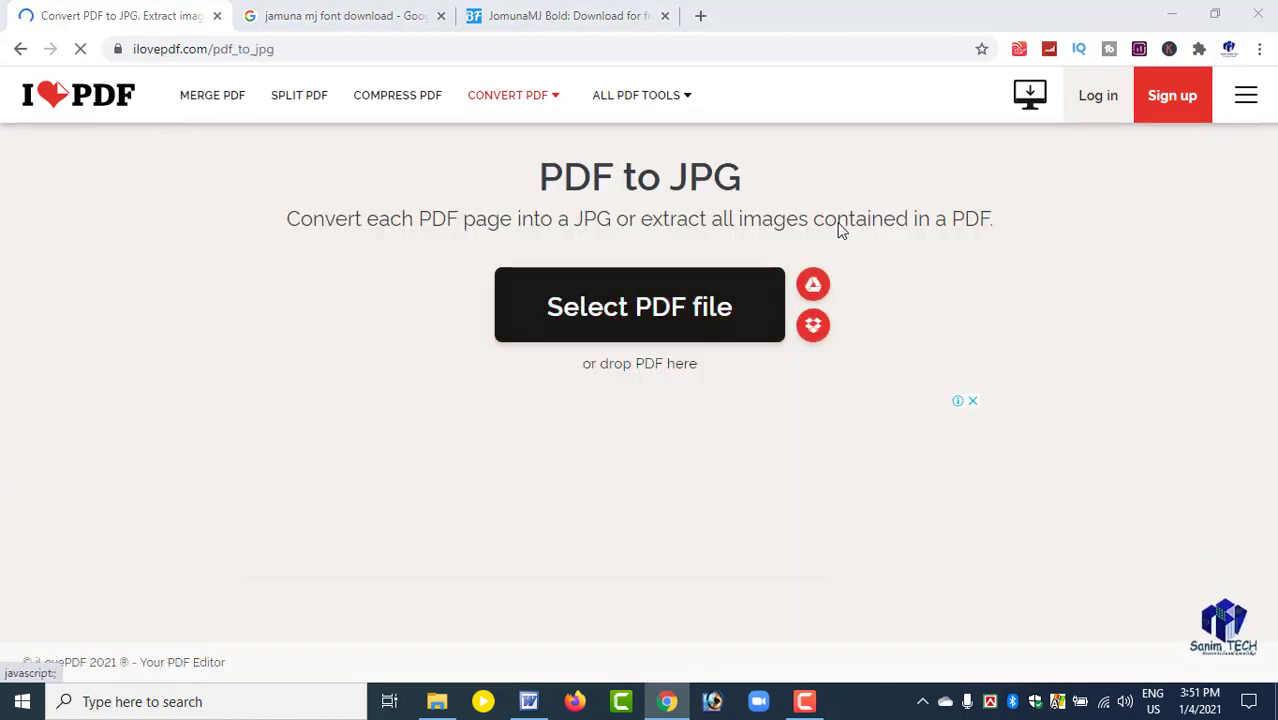
{"action": "double_click", "coordinate": [420, 257]}
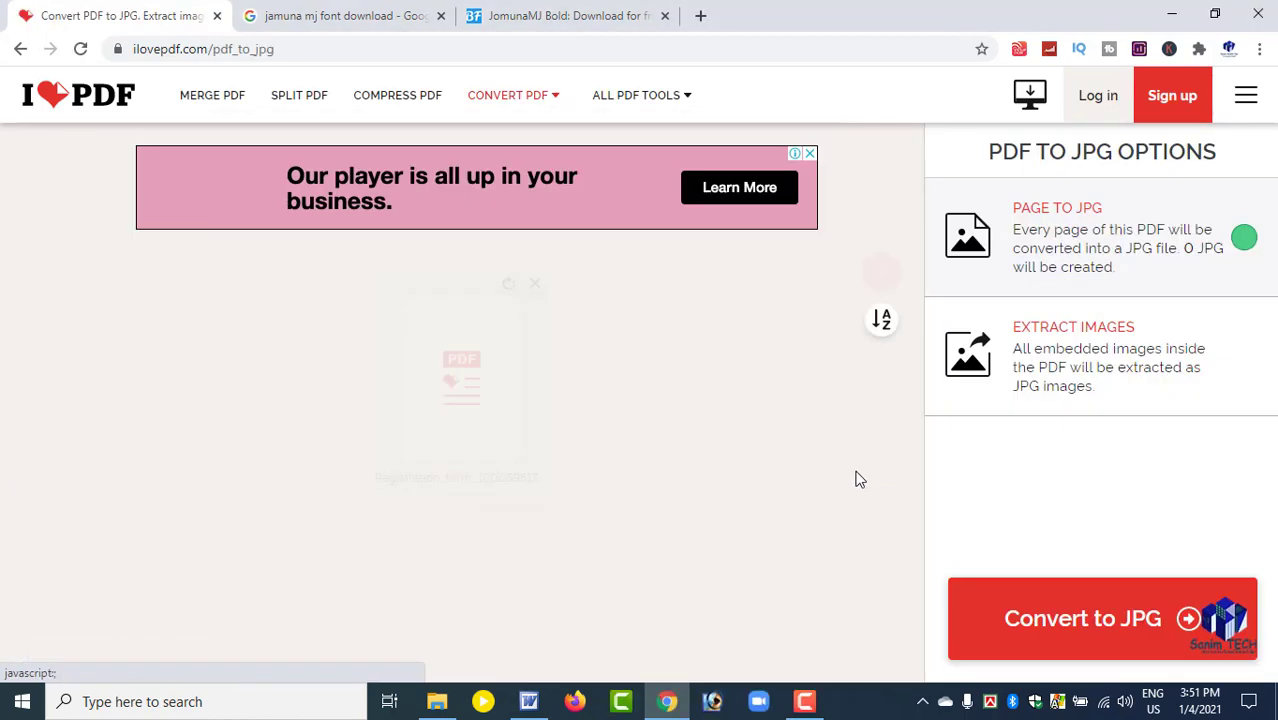
{"action": "left_click", "coordinate": [1078, 614]}
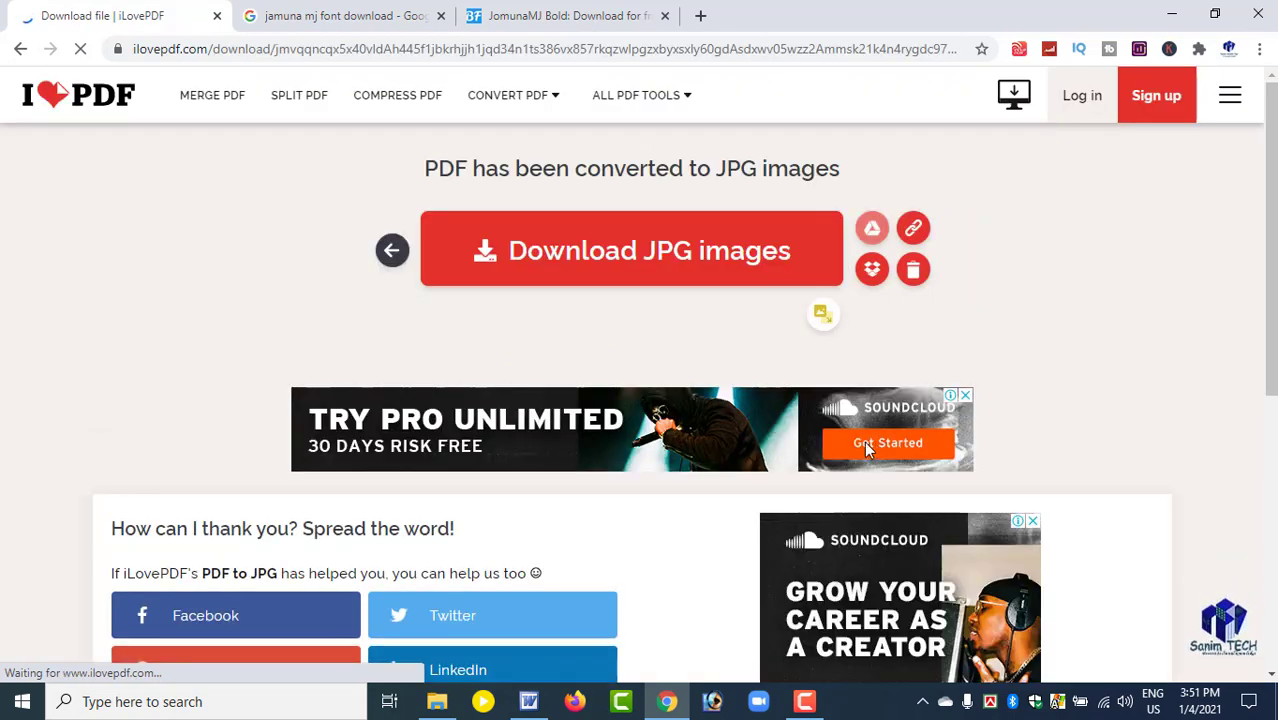
{"action": "left_click", "coordinate": [587, 250]}
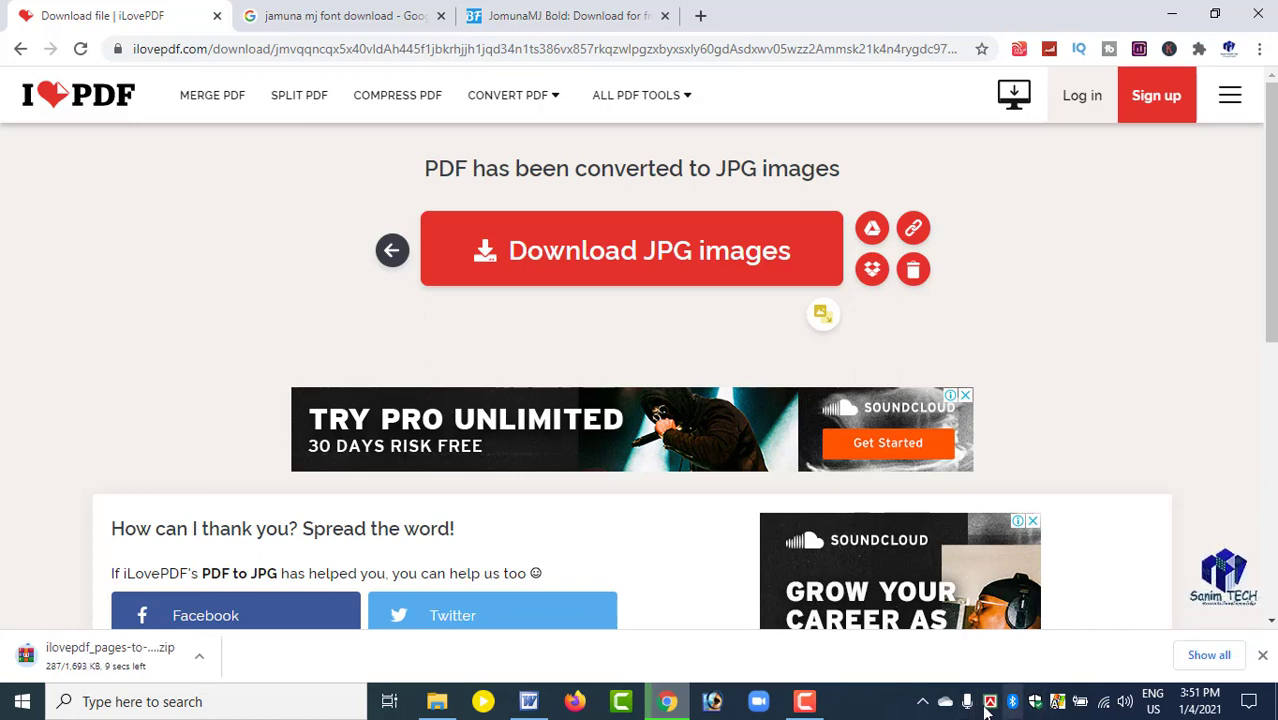
{"action": "left_click", "coordinate": [813, 705]}
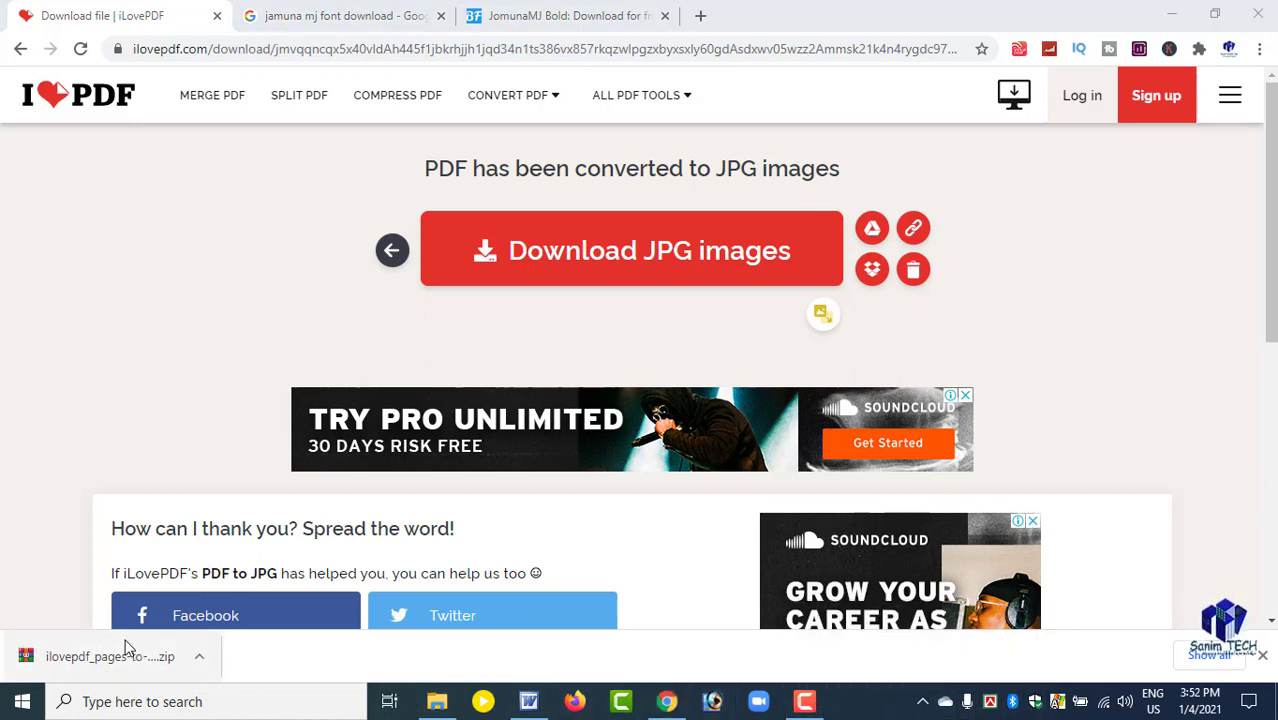
{"action": "left_click", "coordinate": [437, 701]}
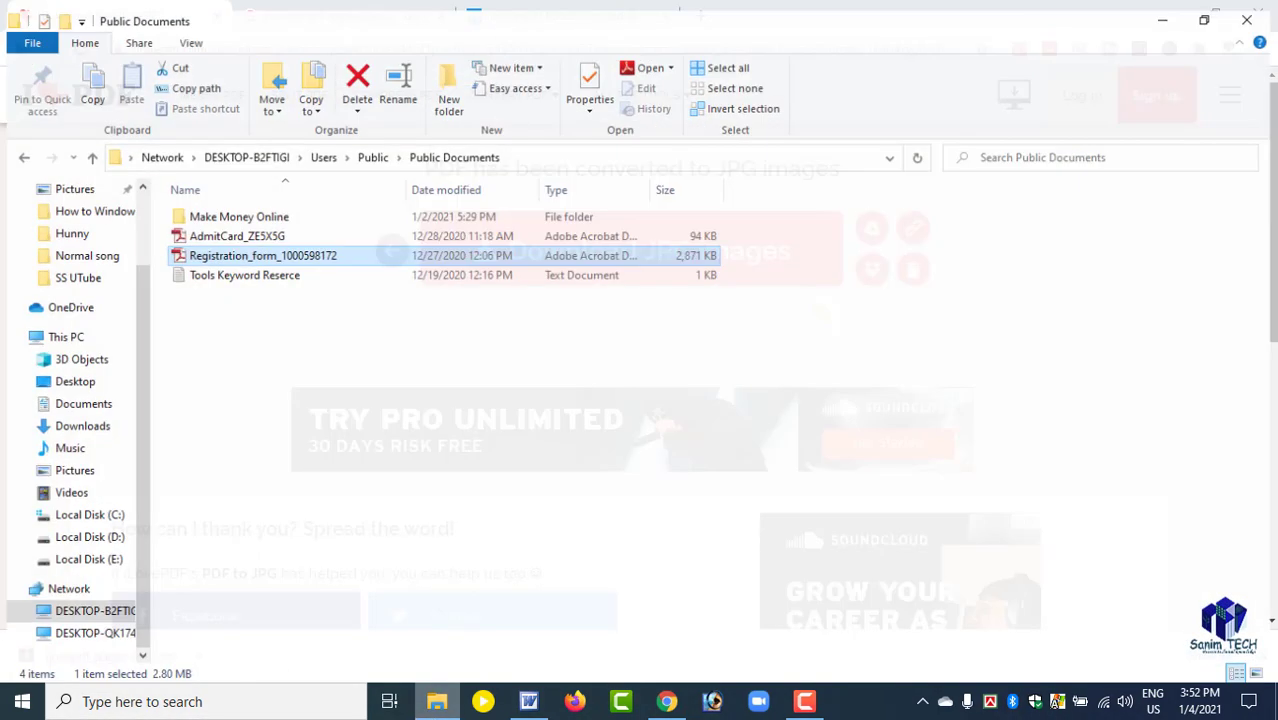
{"action": "right_click", "coordinate": [260, 344]}
{"action": "left_click", "coordinate": [303, 411]}
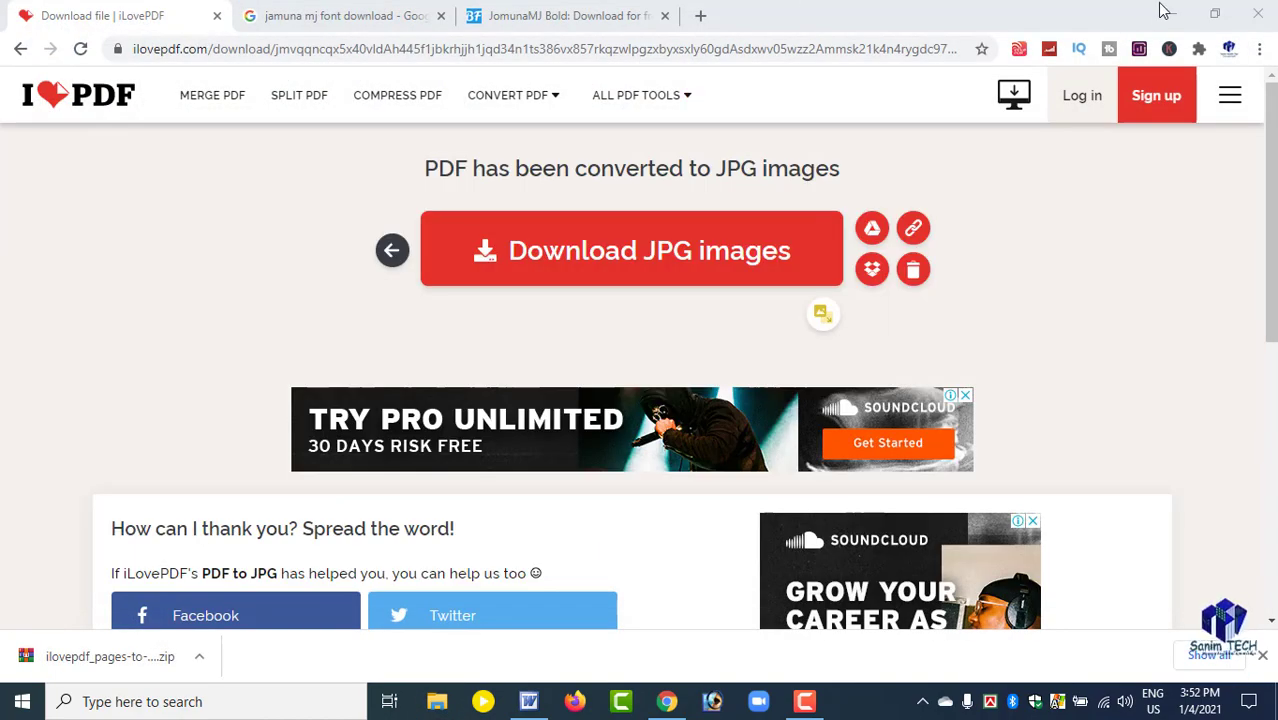
Minimize the browser and open the Downloads folder from This PC.
{"action": "left_click", "coordinate": [1165, 12]}
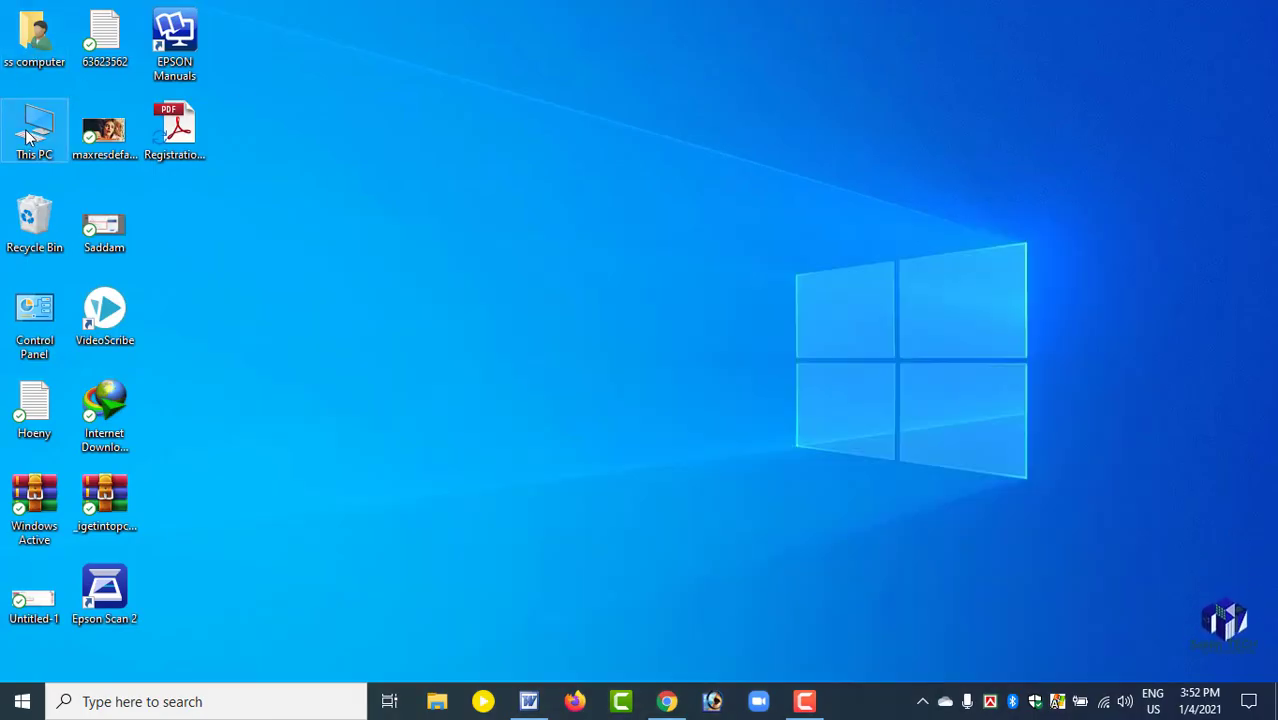
{"action": "double_click", "coordinate": [33, 130]}
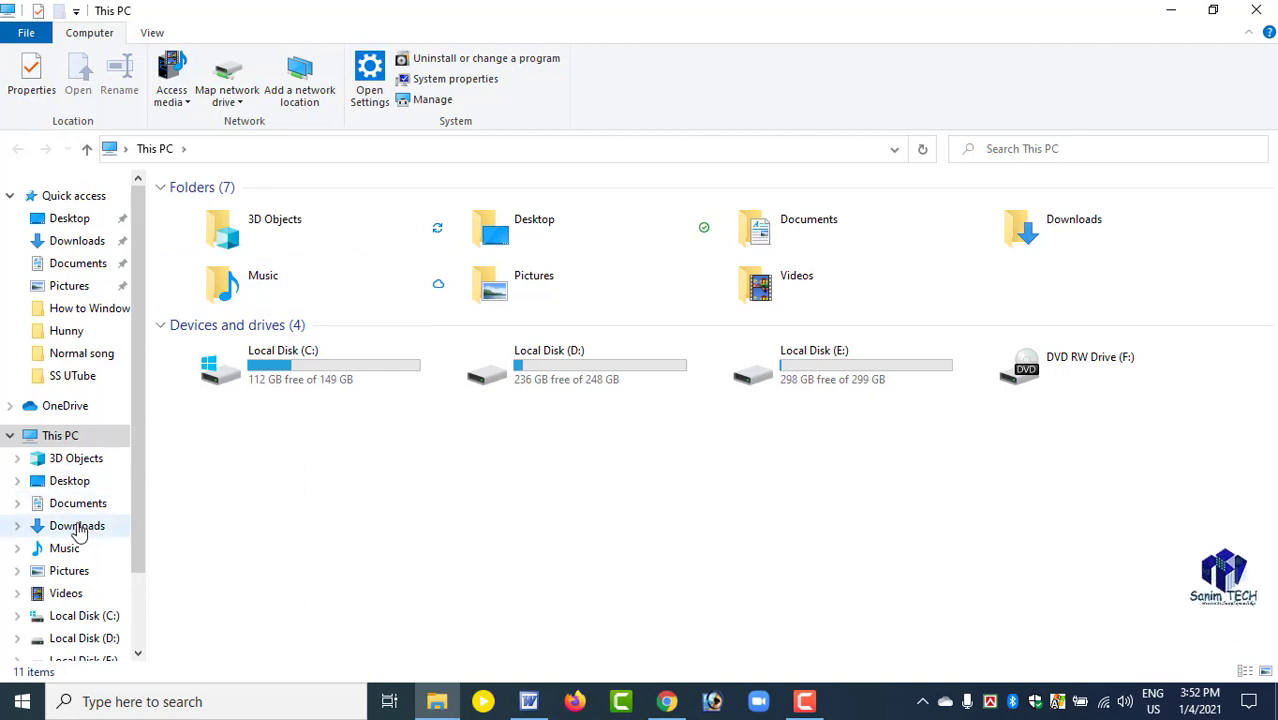
{"action": "left_click", "coordinate": [78, 527]}
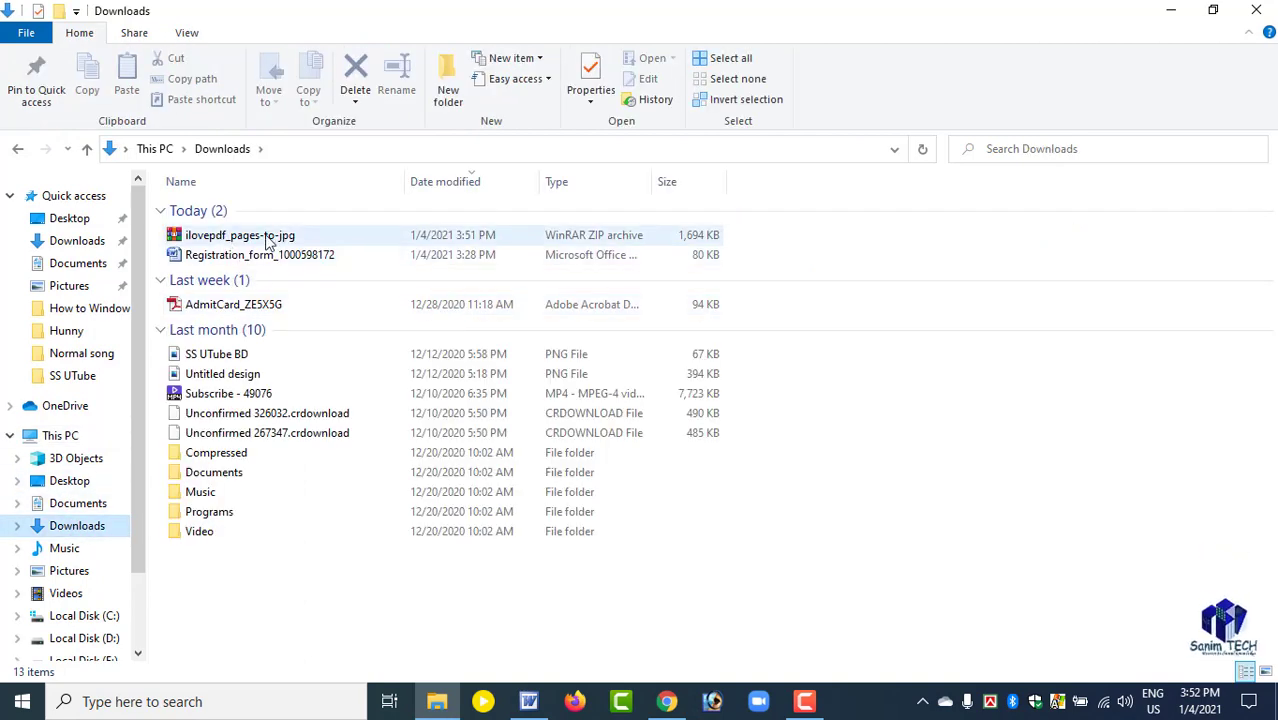
Extract the ilovepdf_pages-to-jpg archive into a folder of the same name and open that folder.
{"action": "right_click", "coordinate": [210, 240]}
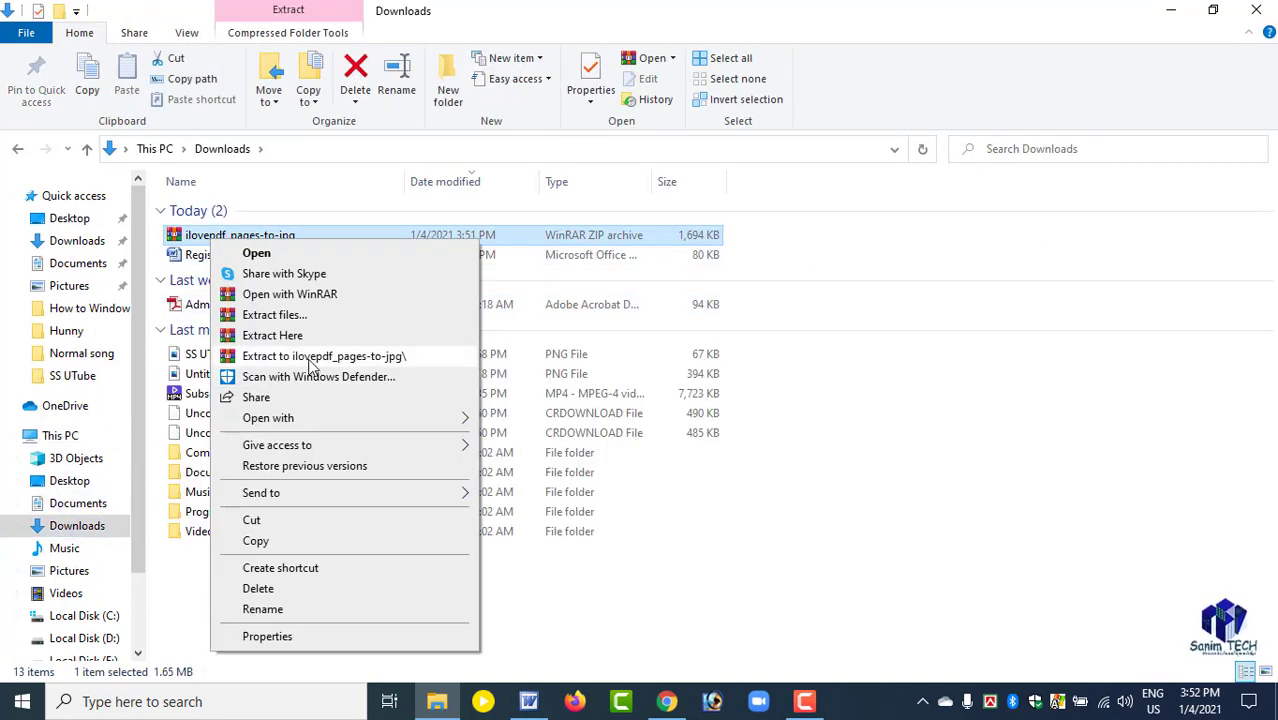
{"action": "left_click", "coordinate": [310, 357]}
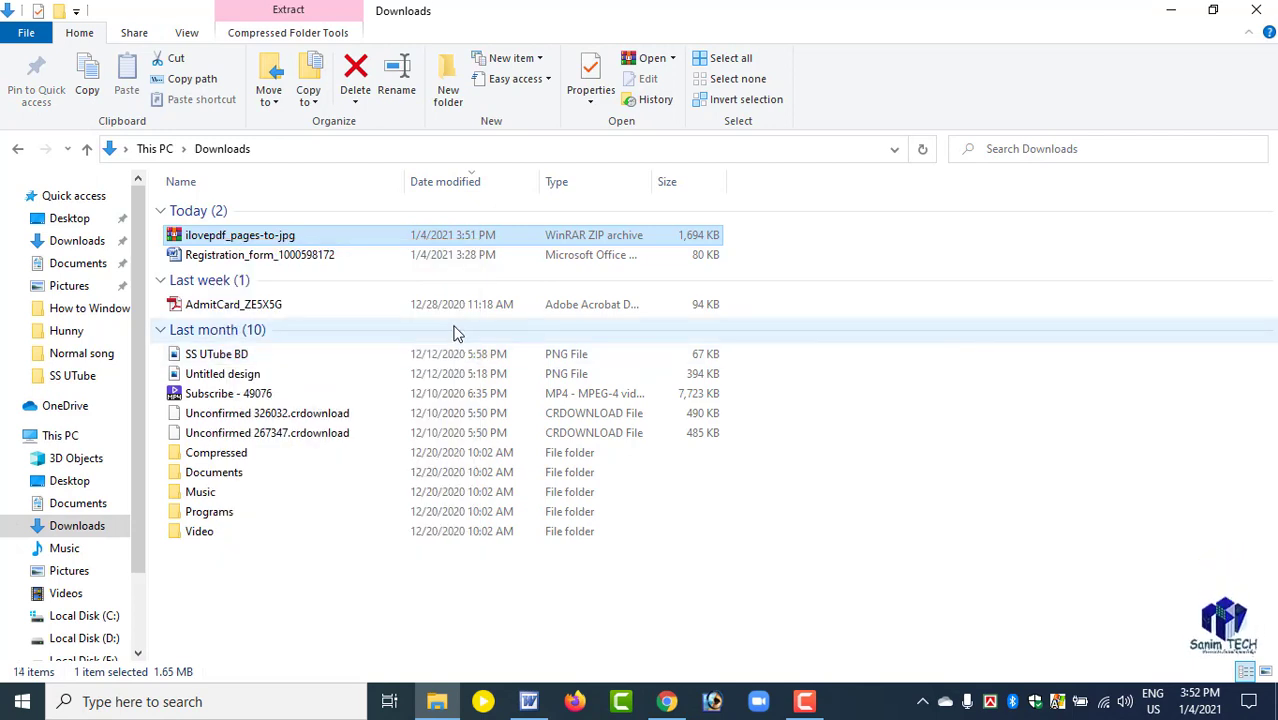
{"action": "double_click", "coordinate": [230, 274]}
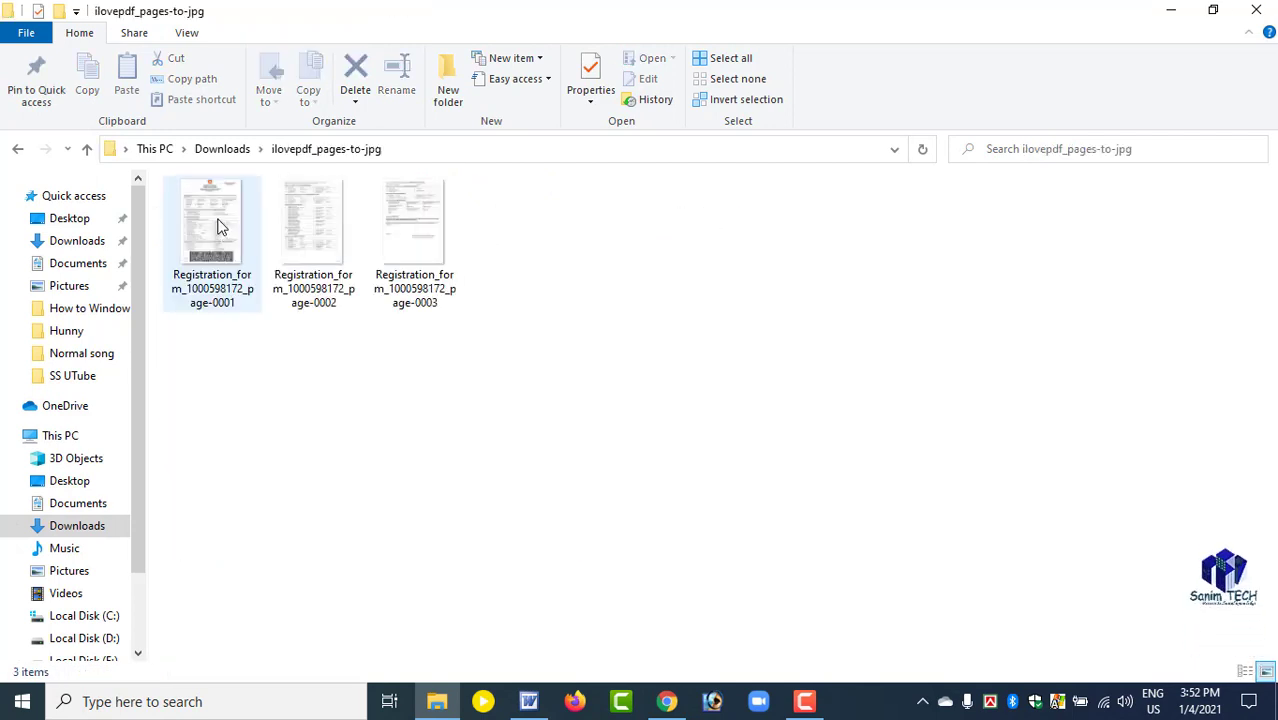
Refresh the extracted folder and open the form's page-0001 image in Photos.
{"action": "right_click", "coordinate": [610, 258]}
{"action": "left_click", "coordinate": [652, 331]}
{"action": "left_click_drag", "start_coordinate": [596, 241], "coordinate": [190, 255]}
{"action": "left_click", "coordinate": [216, 235]}
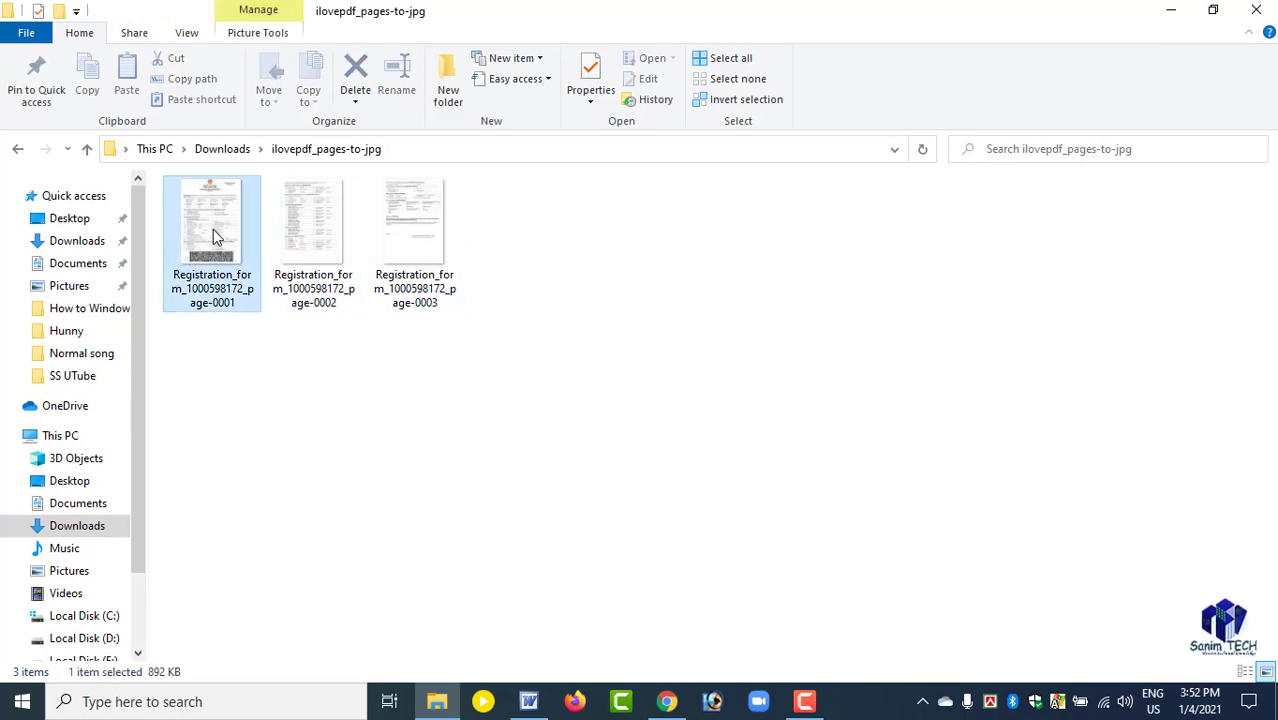
{"action": "double_click", "coordinate": [213, 237]}
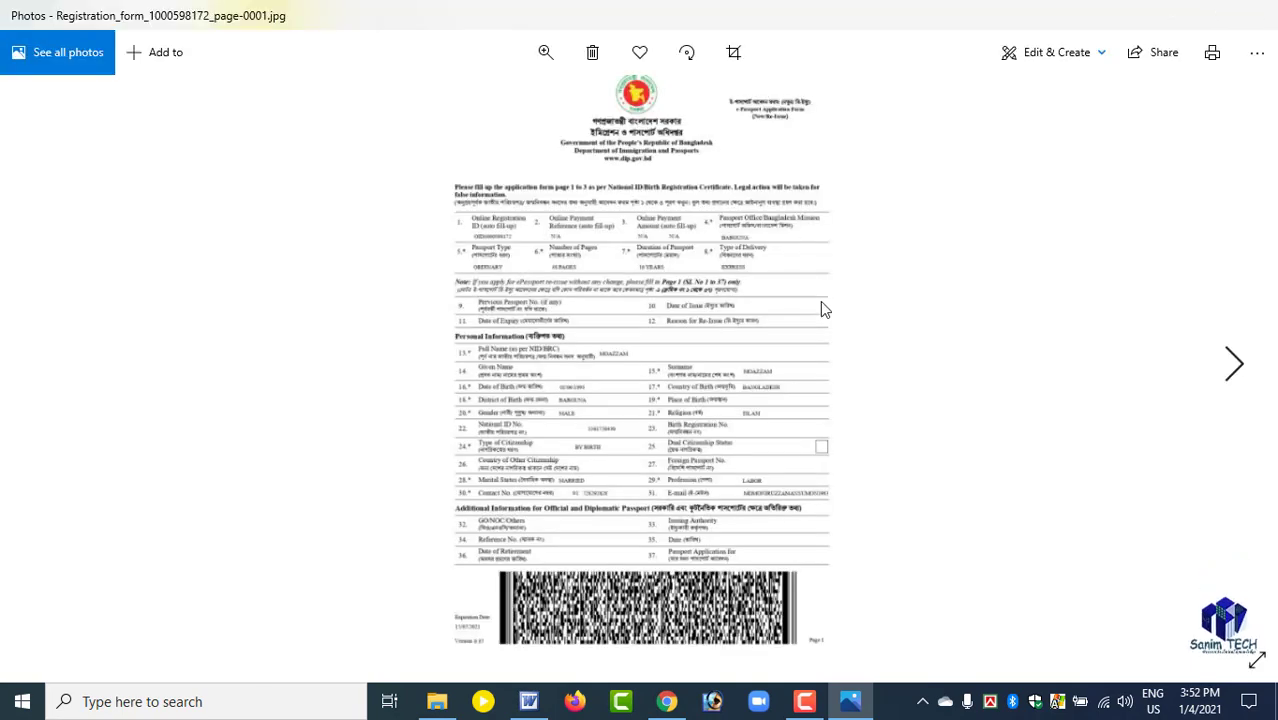
Examine the enlarged page 1 image from the heading to the barcode, checking the English and Bengali text.
{"action": "scroll", "coordinate": [647, 310], "scroll_direction": "up", "scroll_amount": 3}
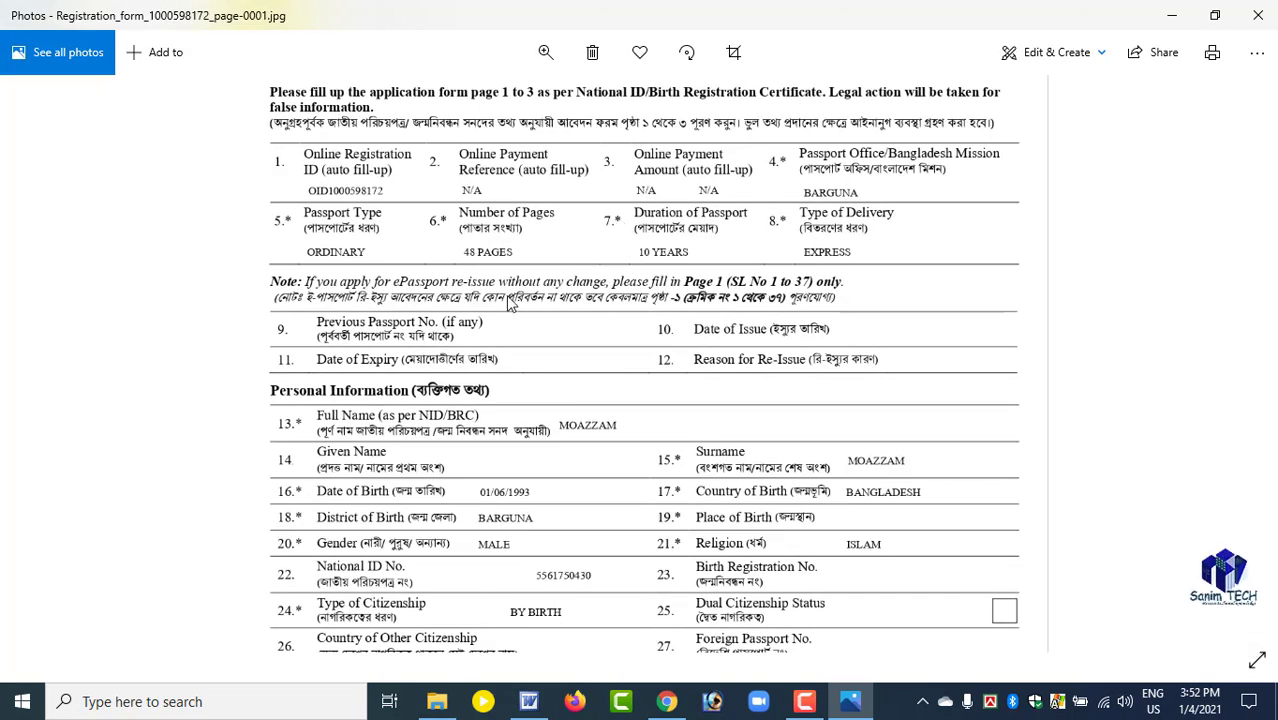
{"action": "scroll", "coordinate": [517, 307], "scroll_direction": "up", "scroll_amount": 2}
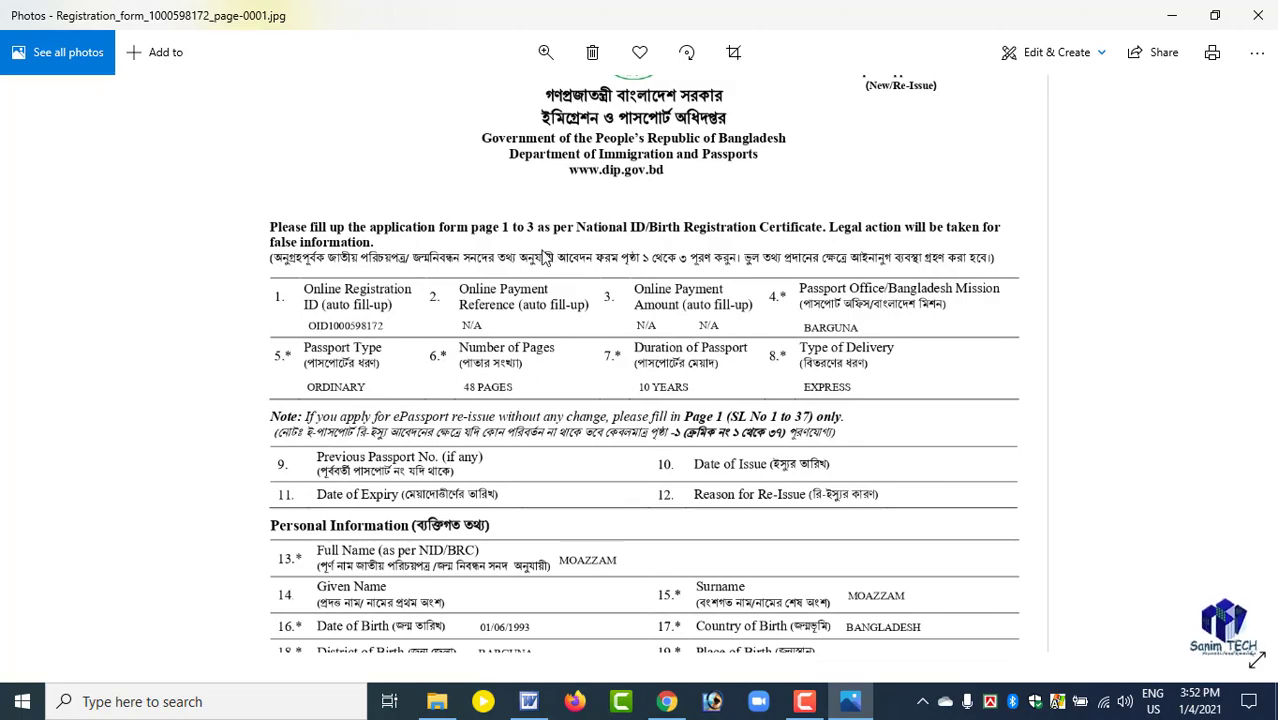
{"action": "scroll", "coordinate": [545, 257], "scroll_direction": "down", "scroll_amount": 3}
{"action": "scroll", "coordinate": [545, 257], "scroll_direction": "up", "scroll_amount": 3}
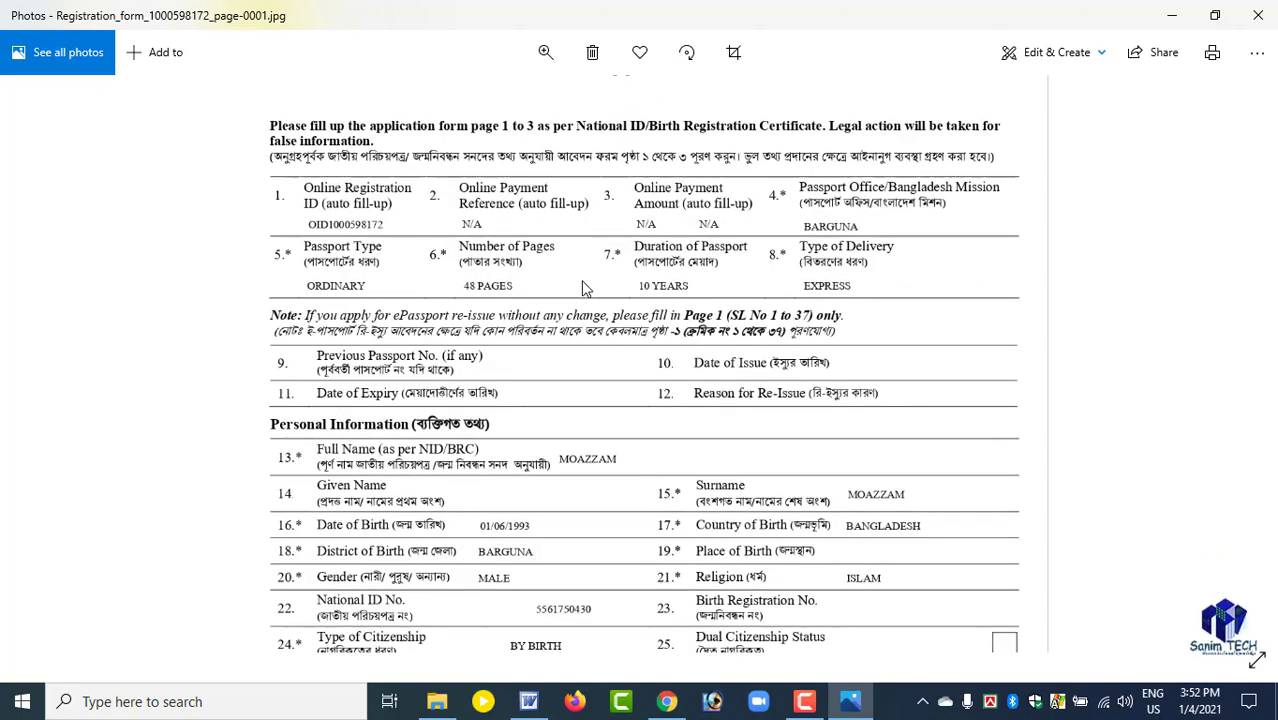
{"action": "scroll", "coordinate": [585, 288], "scroll_direction": "up", "scroll_amount": 2}
{"action": "scroll", "coordinate": [590, 296], "scroll_direction": "down", "scroll_amount": 1}
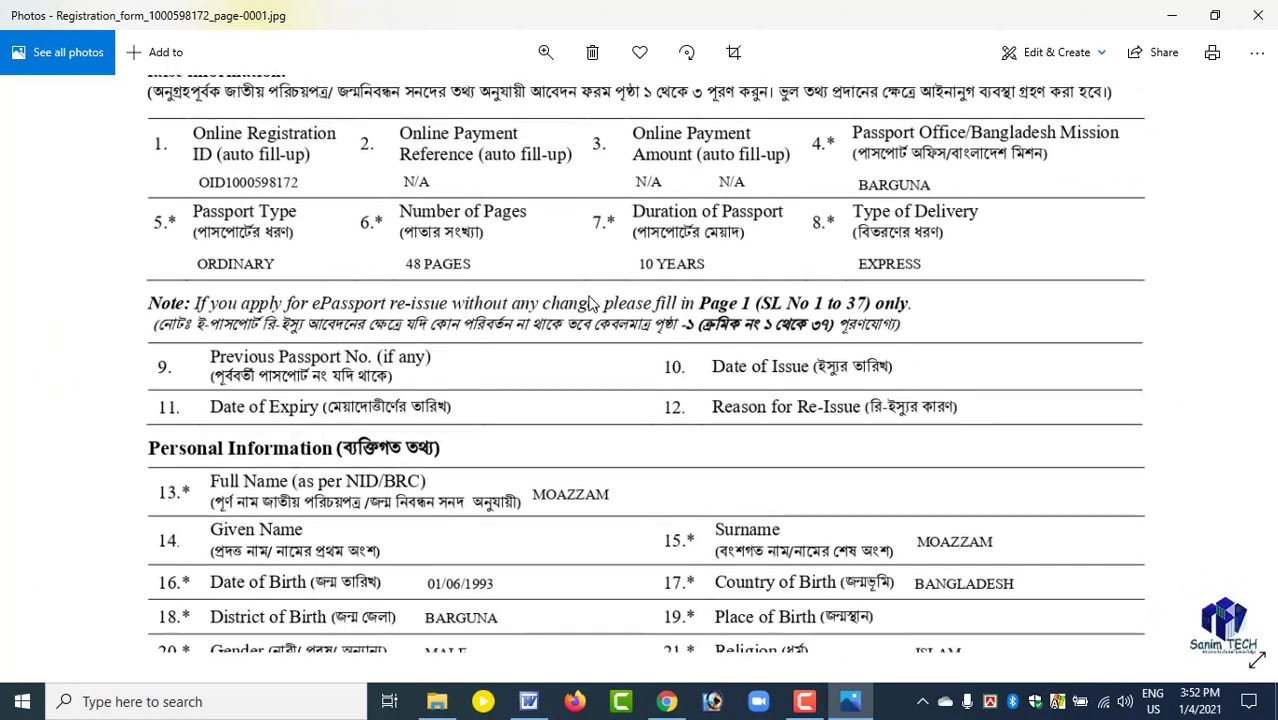
{"action": "left_click_drag", "start_coordinate": [525, 223], "coordinate": [592, 185]}
{"action": "left_click_drag", "start_coordinate": [592, 365], "coordinate": [593, 246]}
{"action": "left_click_drag", "start_coordinate": [600, 460], "coordinate": [606, 311]}
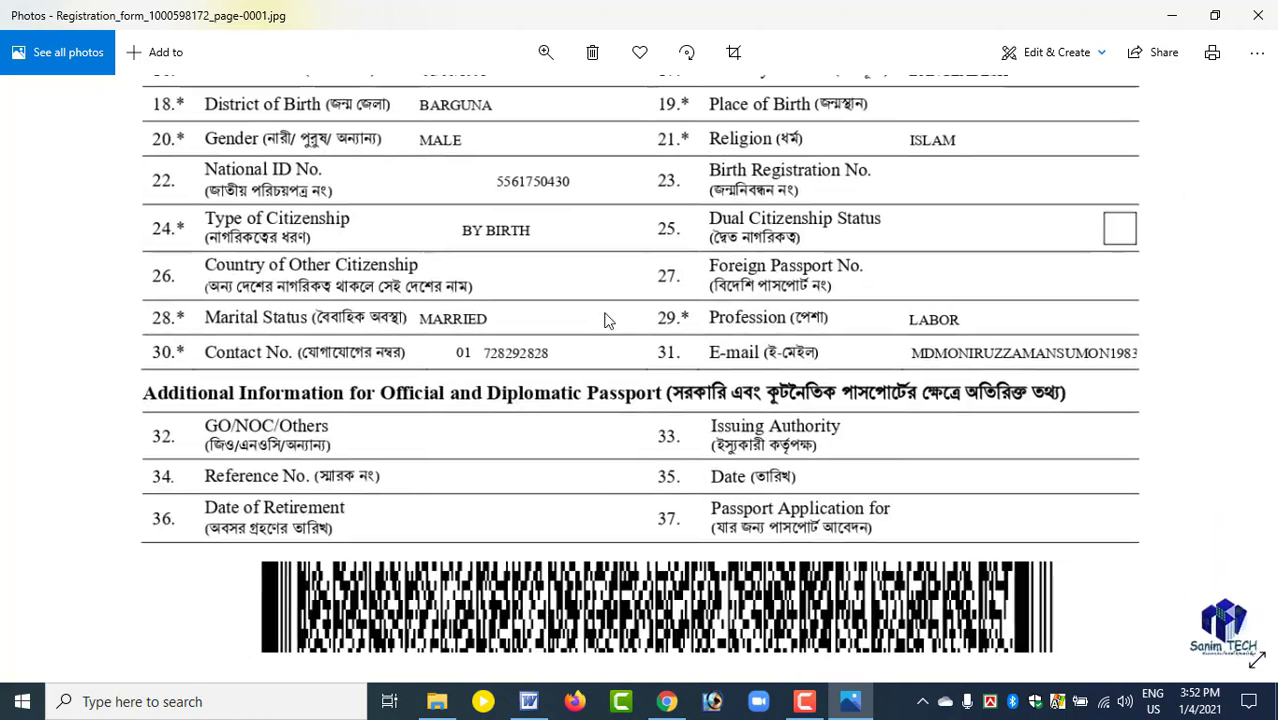
{"action": "left_click_drag", "start_coordinate": [595, 405], "coordinate": [591, 281]}
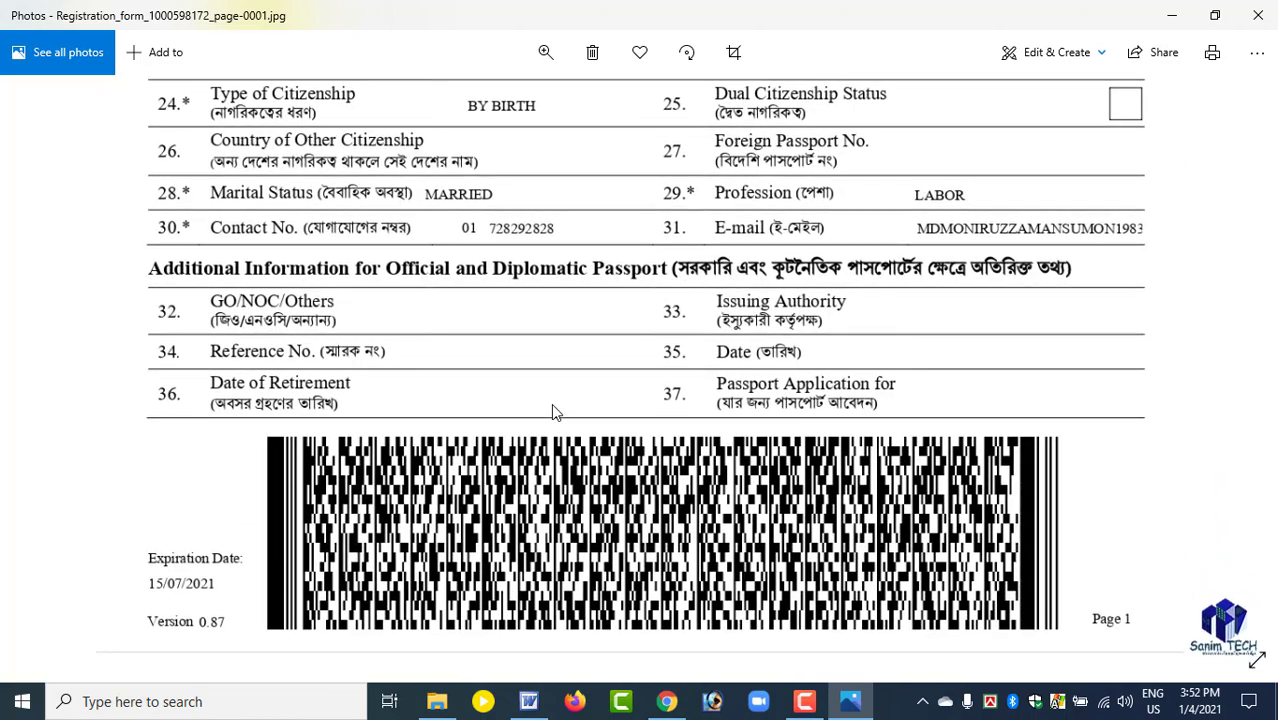
{"action": "left_click_drag", "start_coordinate": [602, 298], "coordinate": [590, 440]}
{"action": "left_click_drag", "start_coordinate": [549, 327], "coordinate": [547, 375]}
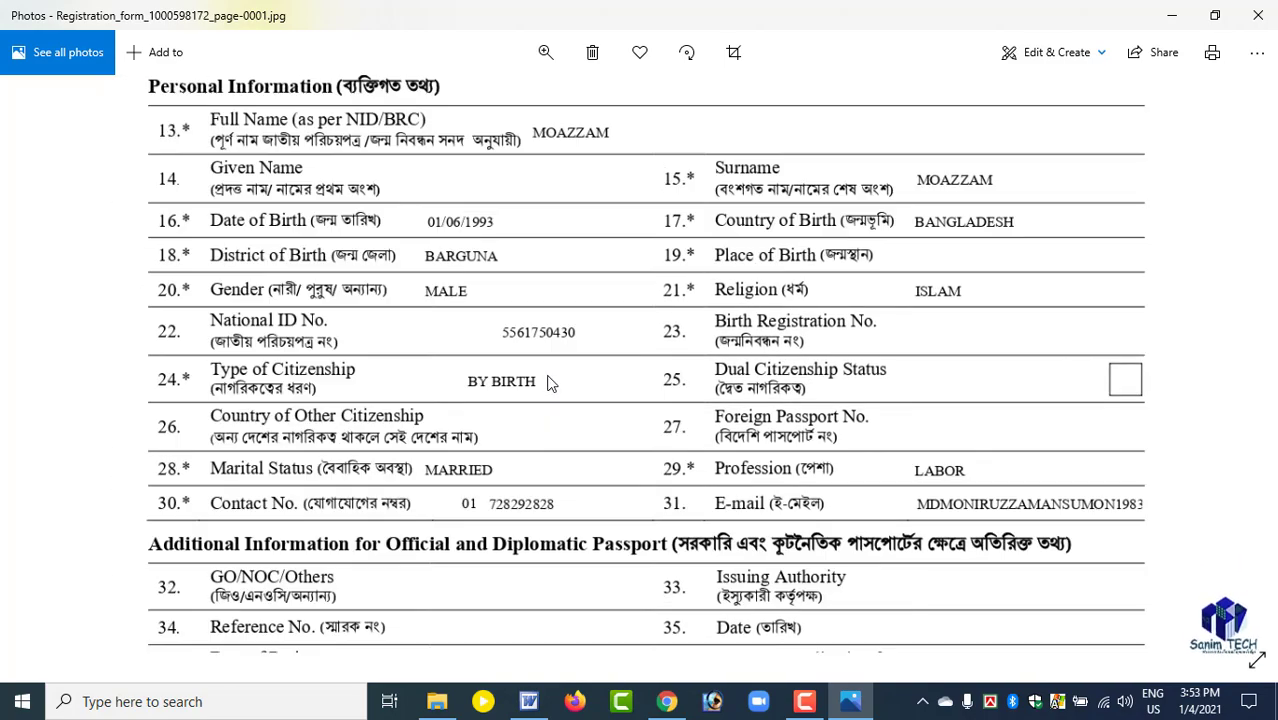
{"action": "left_click_drag", "start_coordinate": [512, 250], "coordinate": [522, 434]}
{"action": "left_click_drag", "start_coordinate": [540, 279], "coordinate": [564, 412]}
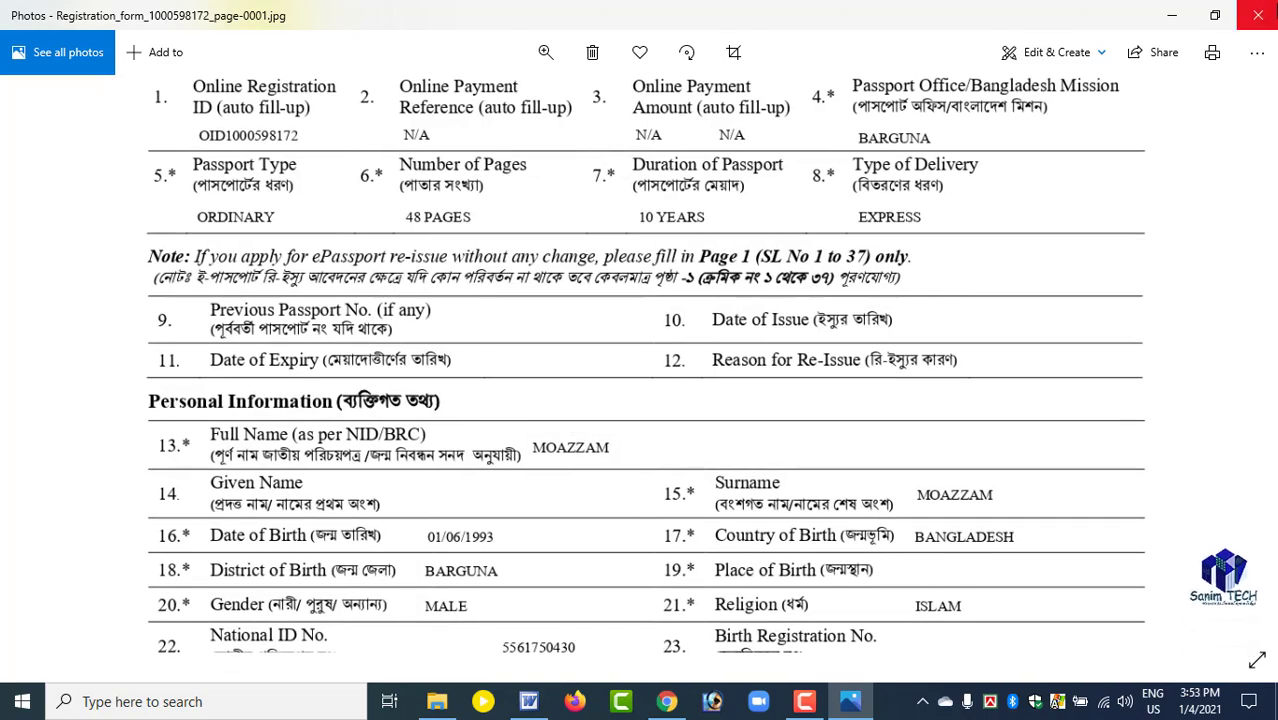
Close the page image and the extracted folder, and refresh the desktop.
{"action": "left_click", "coordinate": [1266, 16]}
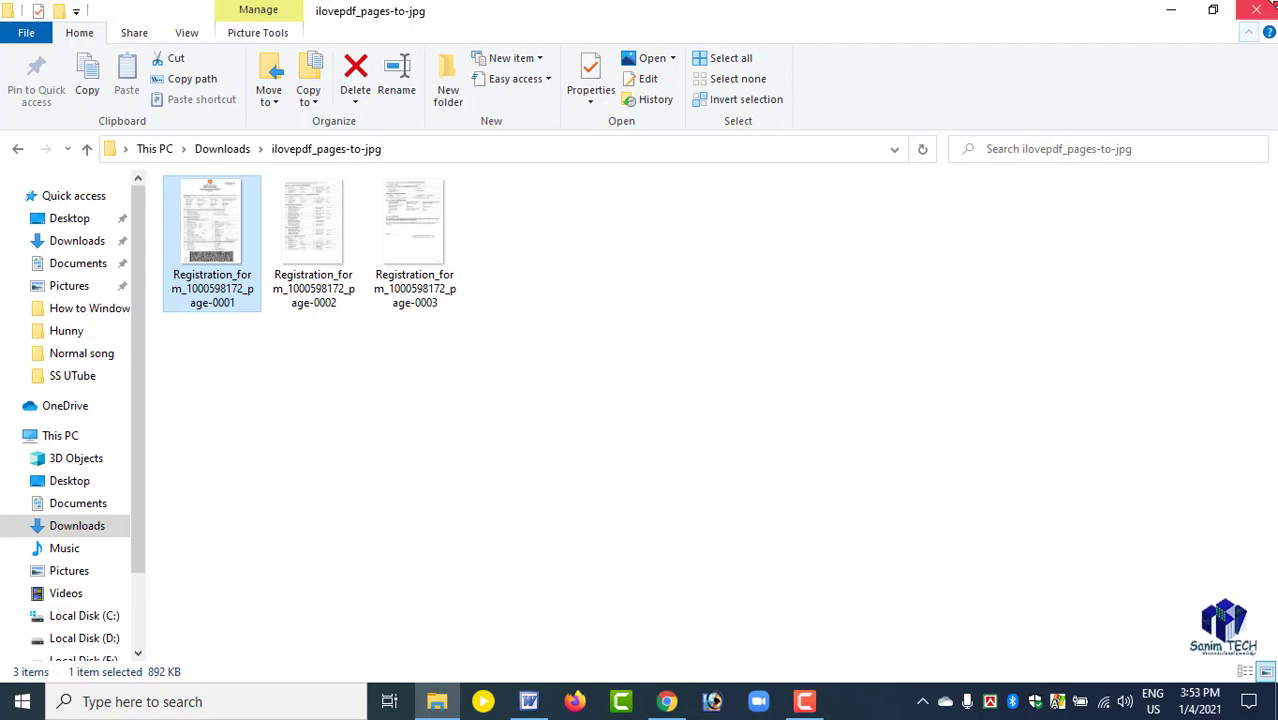
{"action": "left_click", "coordinate": [1258, 11]}
{"action": "right_click", "coordinate": [433, 209]}
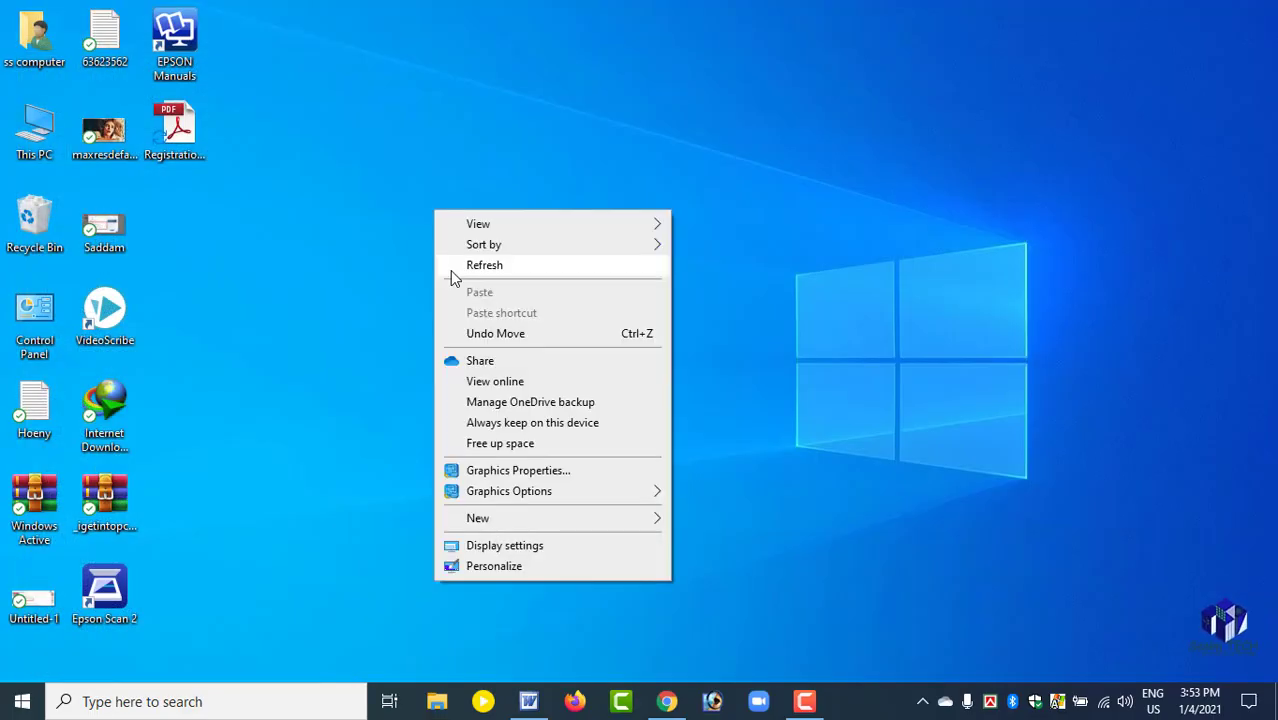
{"action": "left_click", "coordinate": [450, 266]}
{"action": "right_click", "coordinate": [393, 166]}
{"action": "left_click", "coordinate": [414, 227]}
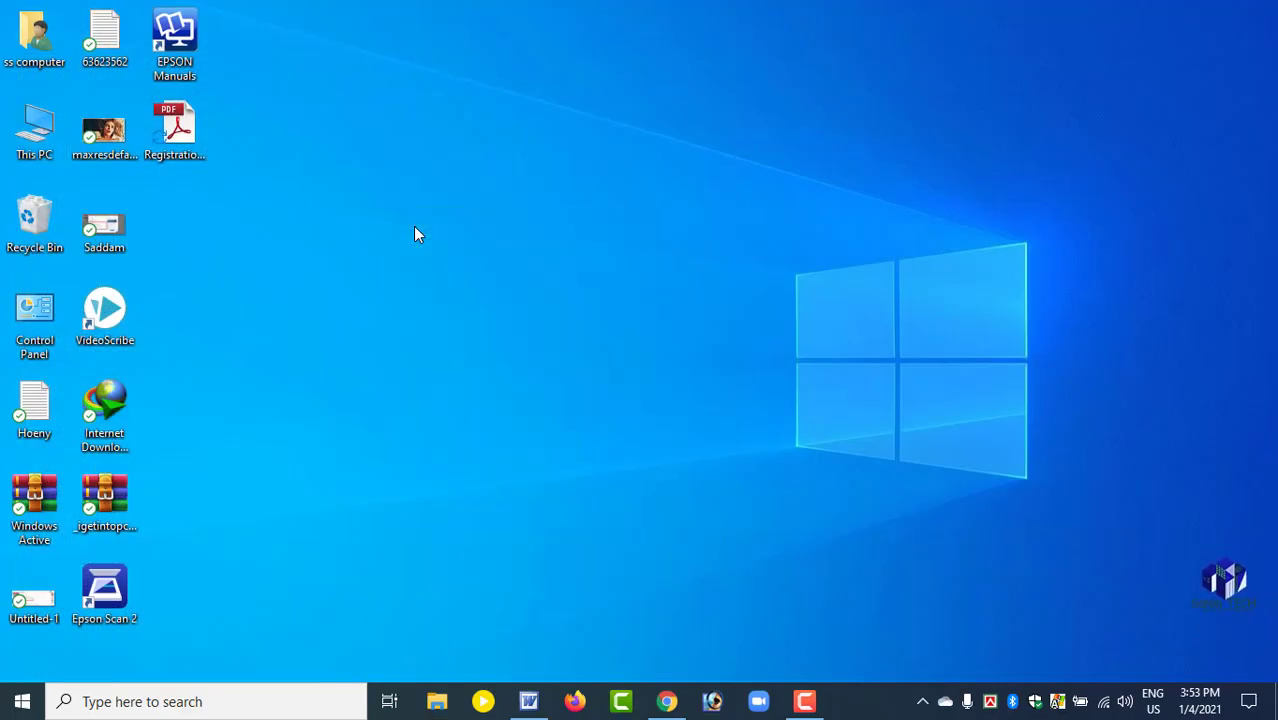
Empty the Recycle Bin, confirming the permanent deletion, and refresh the desktop.
{"action": "right_click", "coordinate": [24, 218]}
{"action": "left_click", "coordinate": [86, 249]}
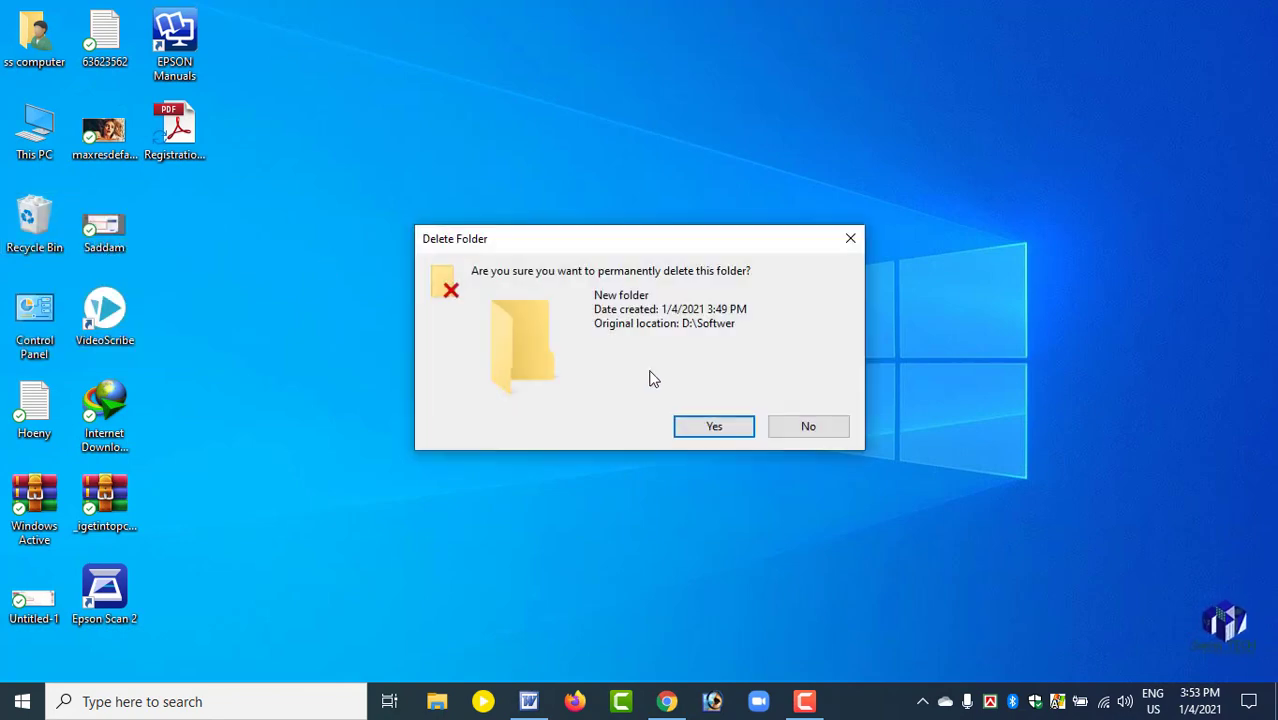
{"action": "left_click", "coordinate": [748, 430]}
{"action": "right_click", "coordinate": [549, 193]}
{"action": "left_click", "coordinate": [586, 243]}
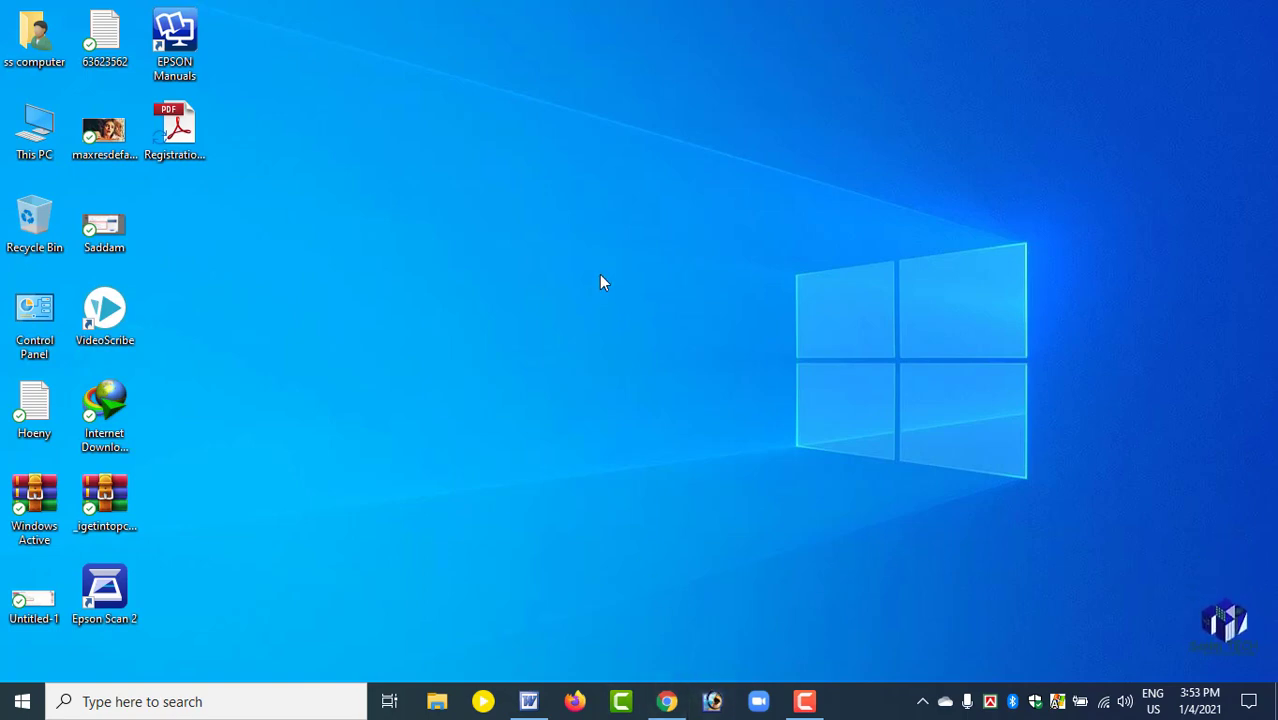
{"action": "right_click", "coordinate": [505, 141]}
{"action": "left_click", "coordinate": [539, 198]}
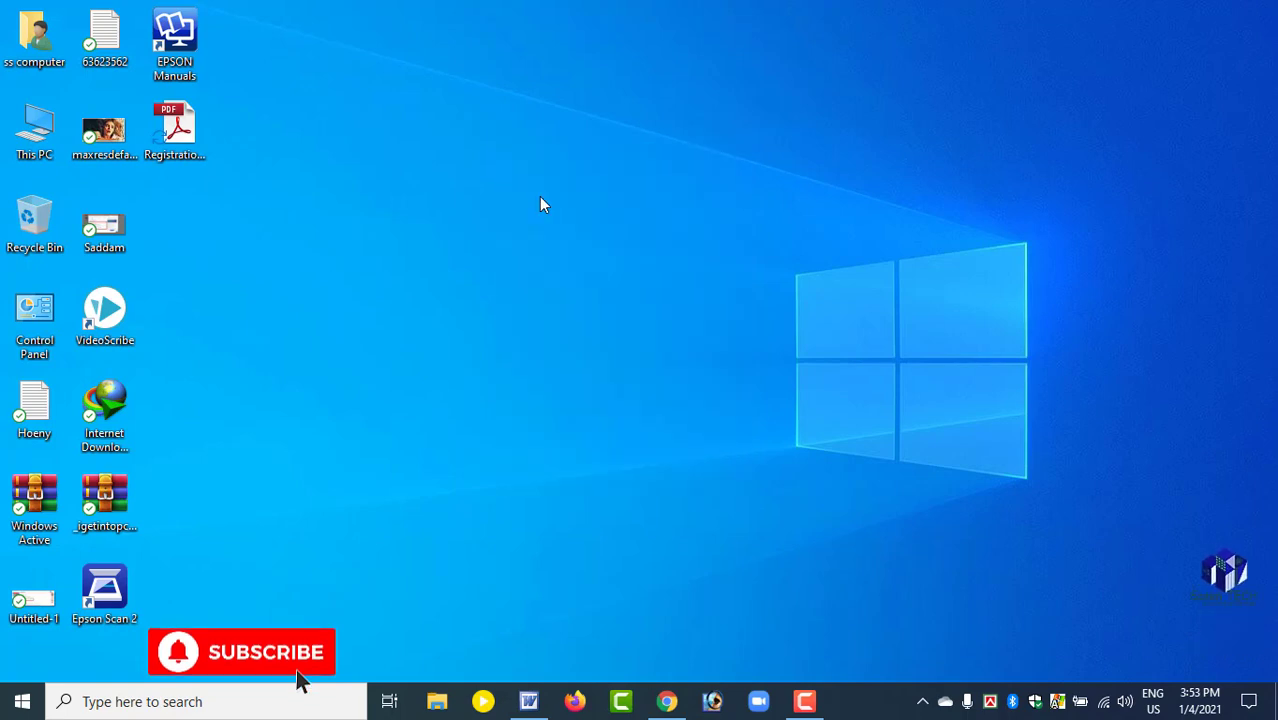
{"action": "left_click_drag", "start_coordinate": [188, 221], "coordinate": [194, 40]}
{"action": "left_click", "coordinate": [474, 468]}
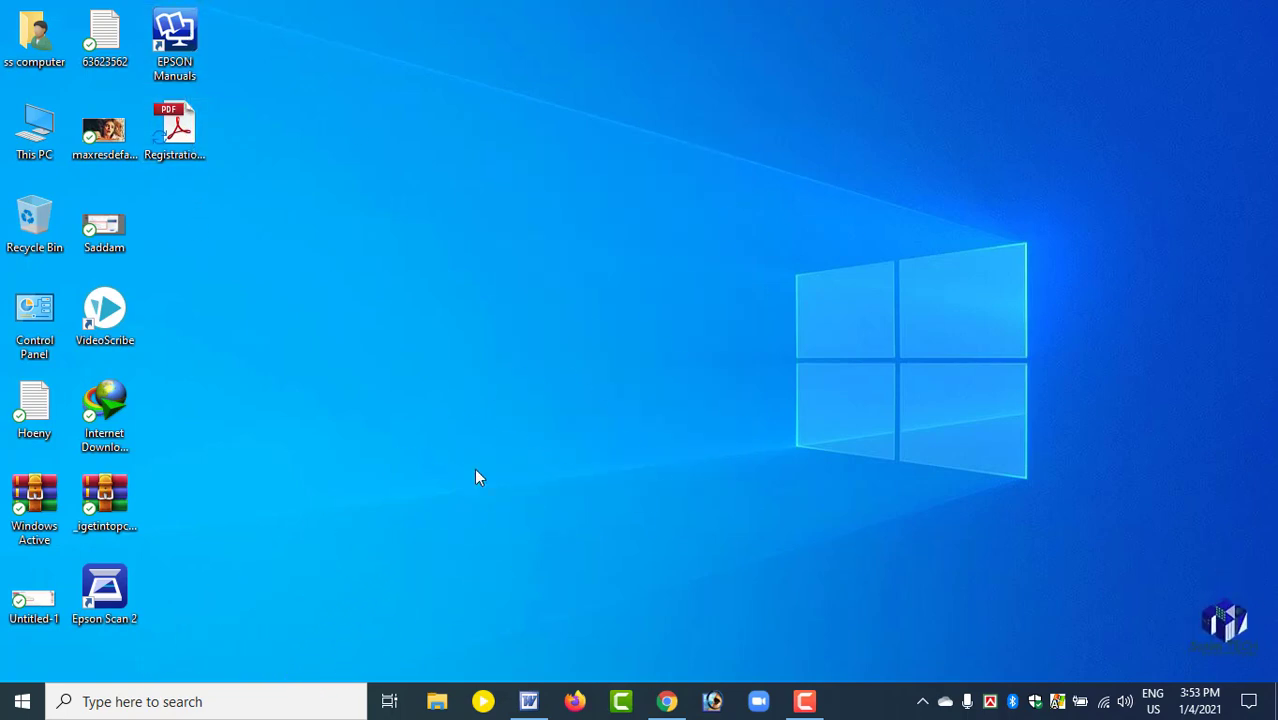
Switch to Chrome, look over iLovePDF's JPG download page, and minimize the browser back to the desktop.
{"action": "left_click", "coordinate": [667, 701]}
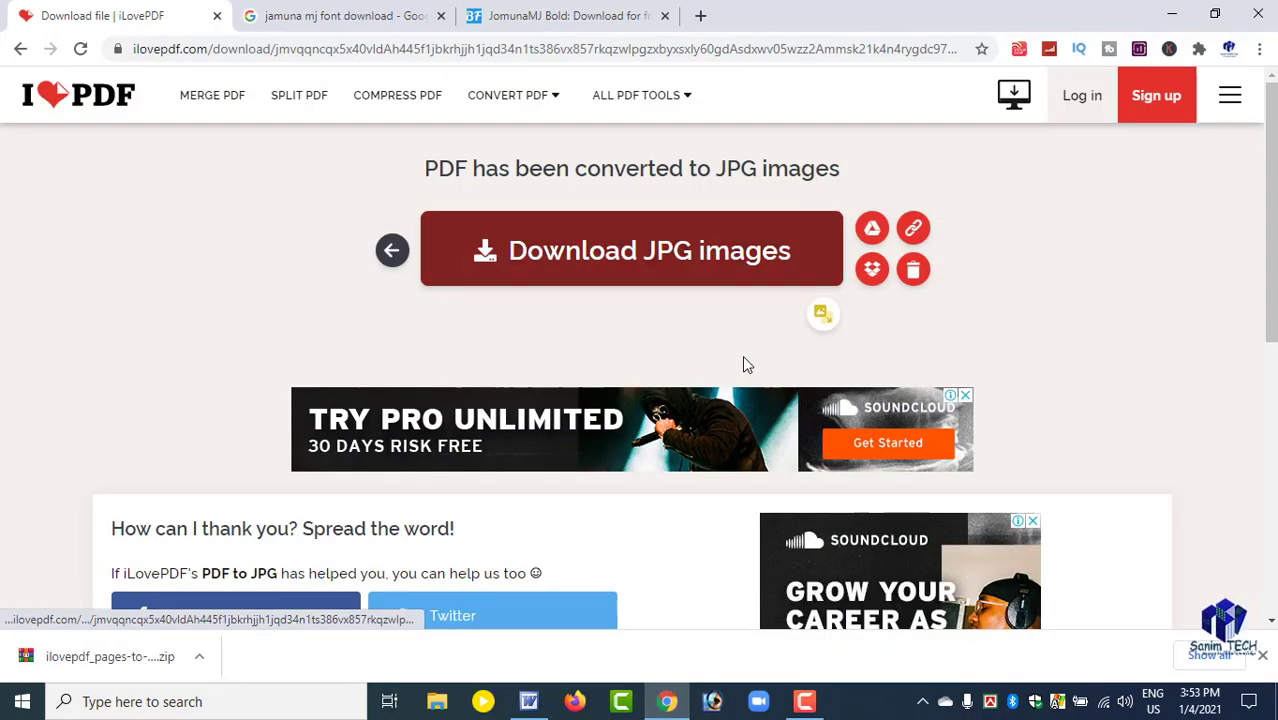
{"action": "scroll", "coordinate": [664, 403], "scroll_direction": "down", "scroll_amount": 5}
{"action": "scroll", "coordinate": [727, 300], "scroll_direction": "down", "scroll_amount": 2}
{"action": "scroll", "coordinate": [827, 385], "scroll_direction": "up", "scroll_amount": 6}
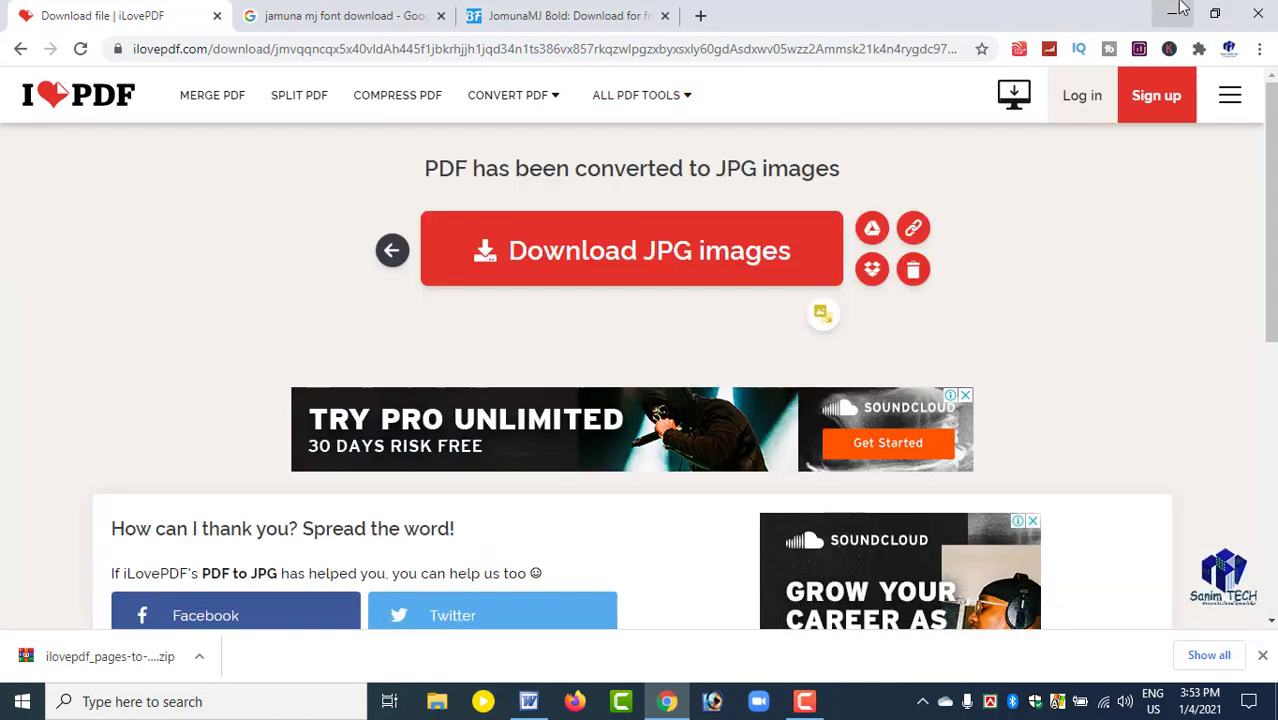
{"action": "left_click", "coordinate": [1172, 14]}
{"action": "right_click", "coordinate": [328, 95]}
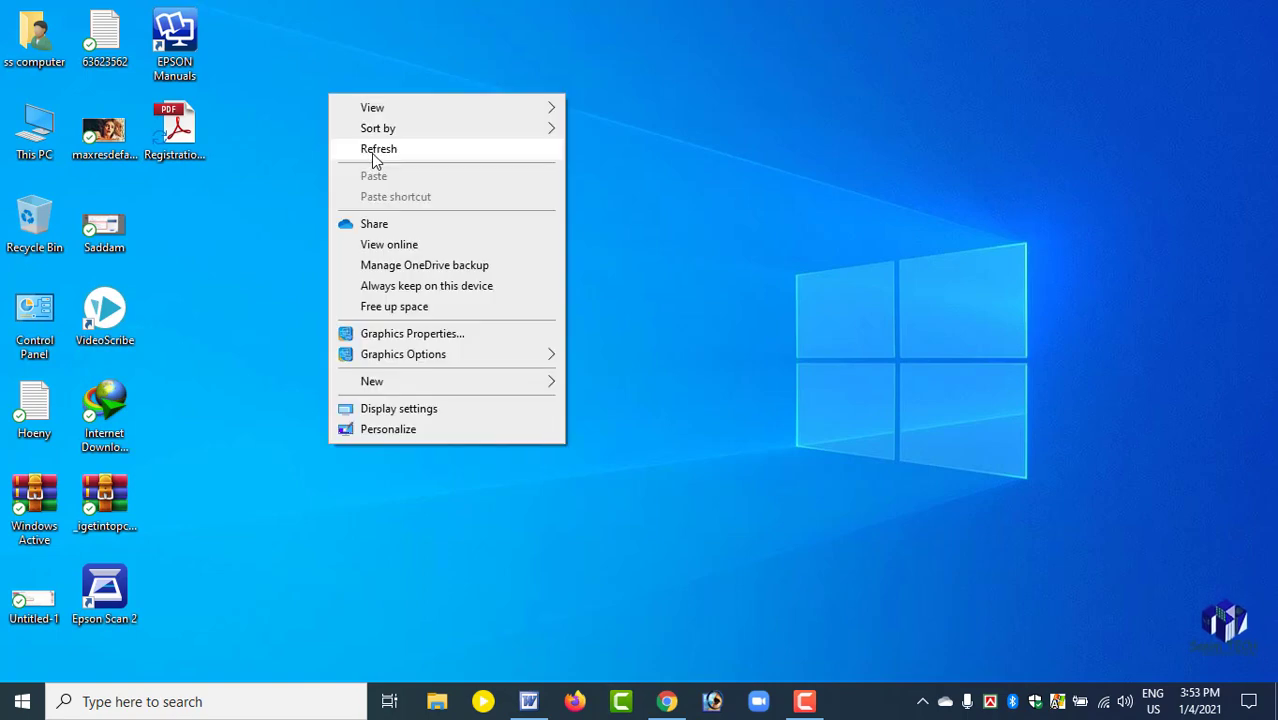
{"action": "left_click", "coordinate": [371, 154]}
{"action": "left_click", "coordinate": [170, 138]}
{"action": "right_click", "coordinate": [383, 119]}
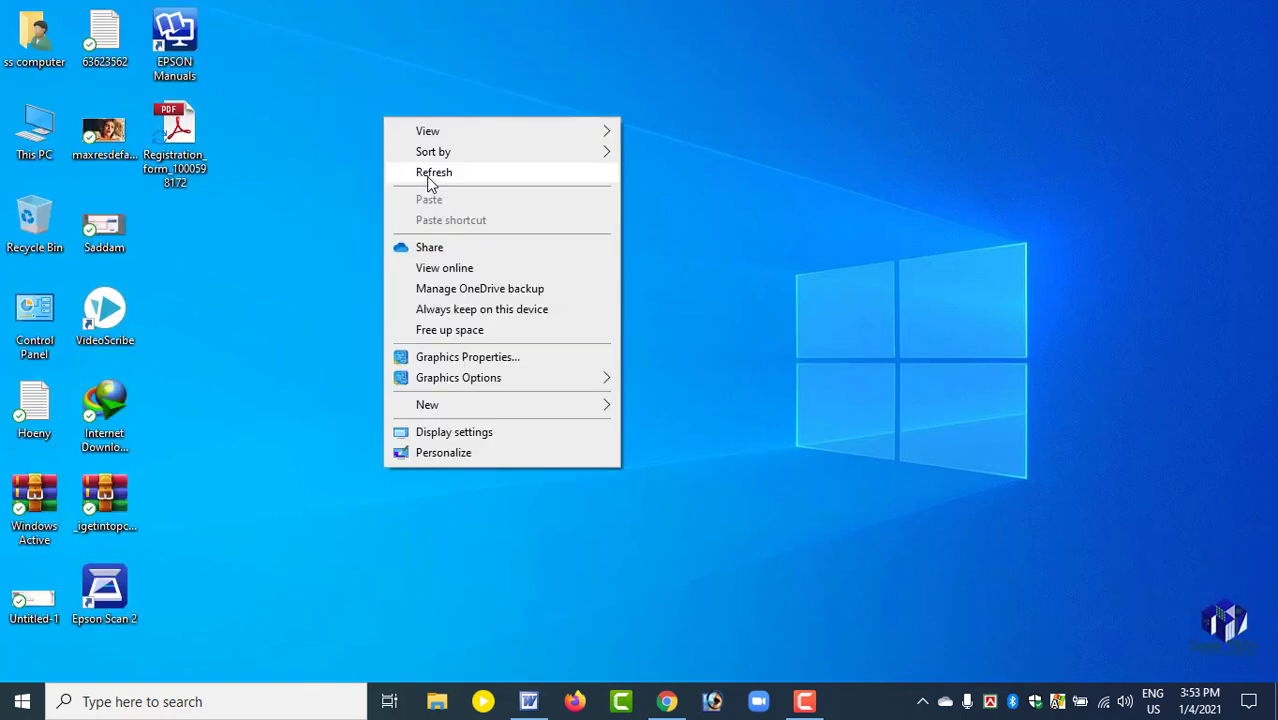
{"action": "left_click", "coordinate": [431, 173]}
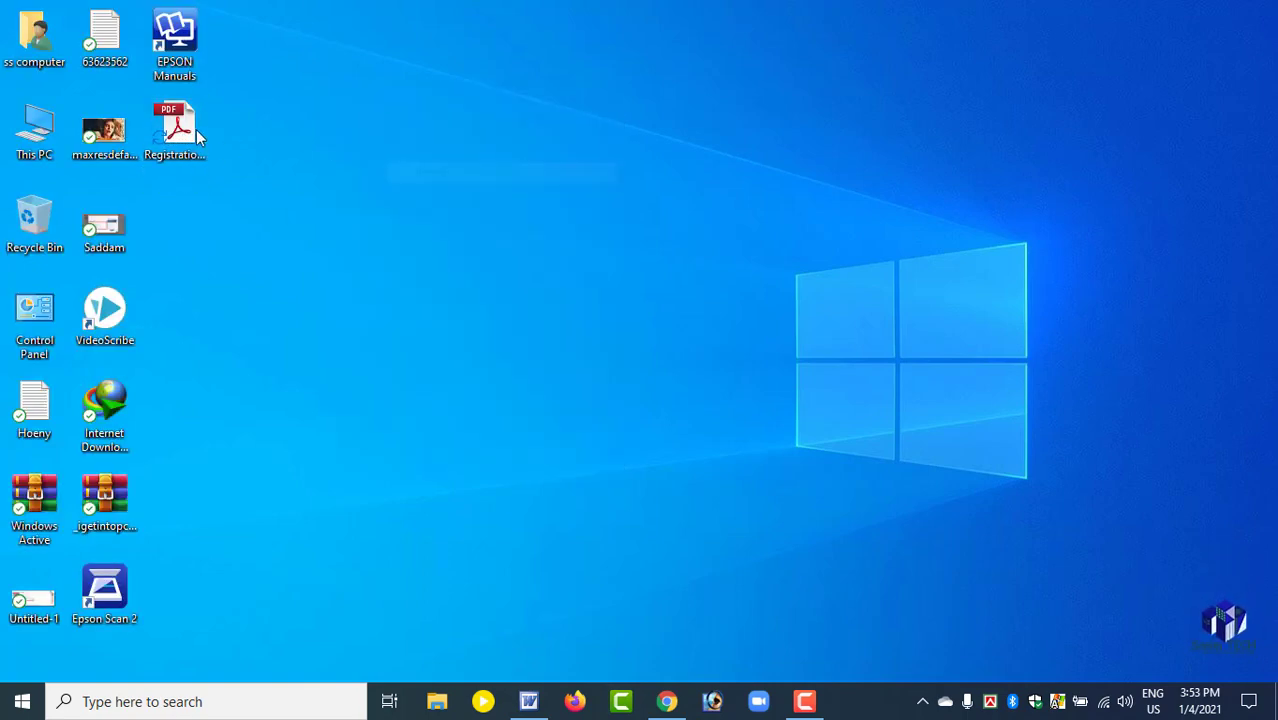
{"action": "right_click", "coordinate": [309, 122]}
{"action": "left_click", "coordinate": [340, 180]}
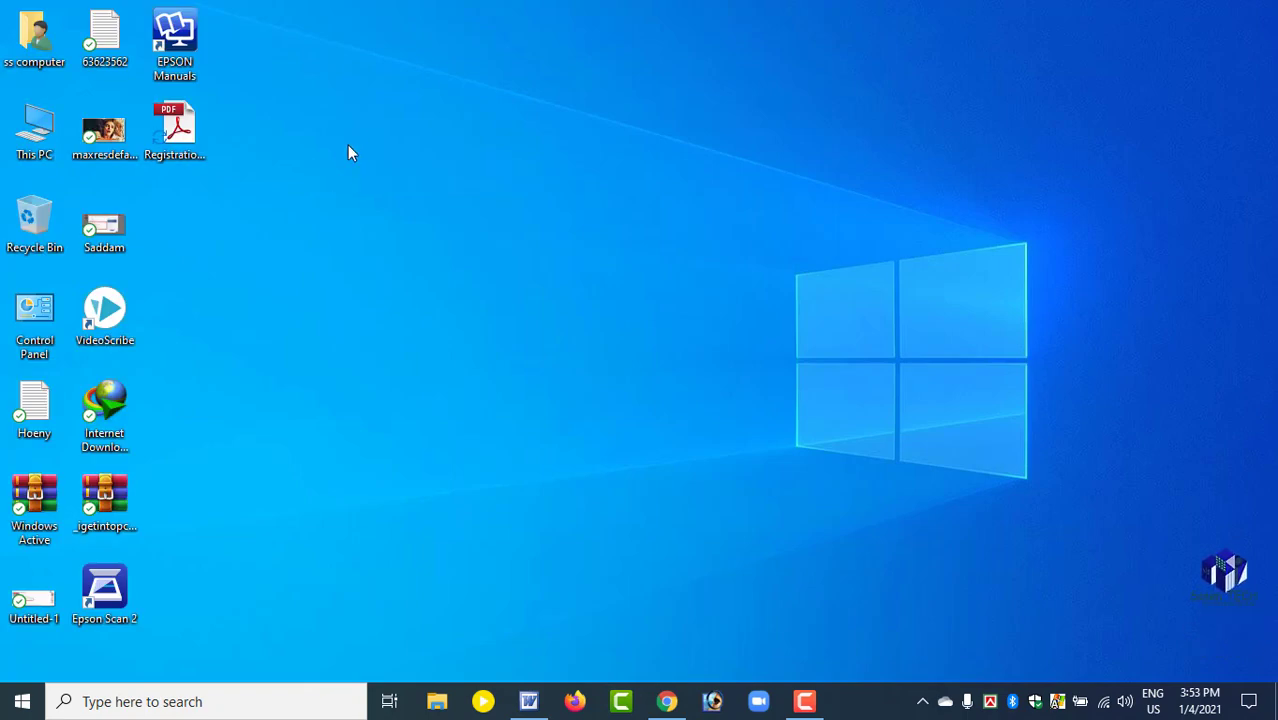
{"action": "right_click", "coordinate": [356, 132]}
{"action": "left_click", "coordinate": [382, 177]}
{"action": "right_click", "coordinate": [249, 129]}
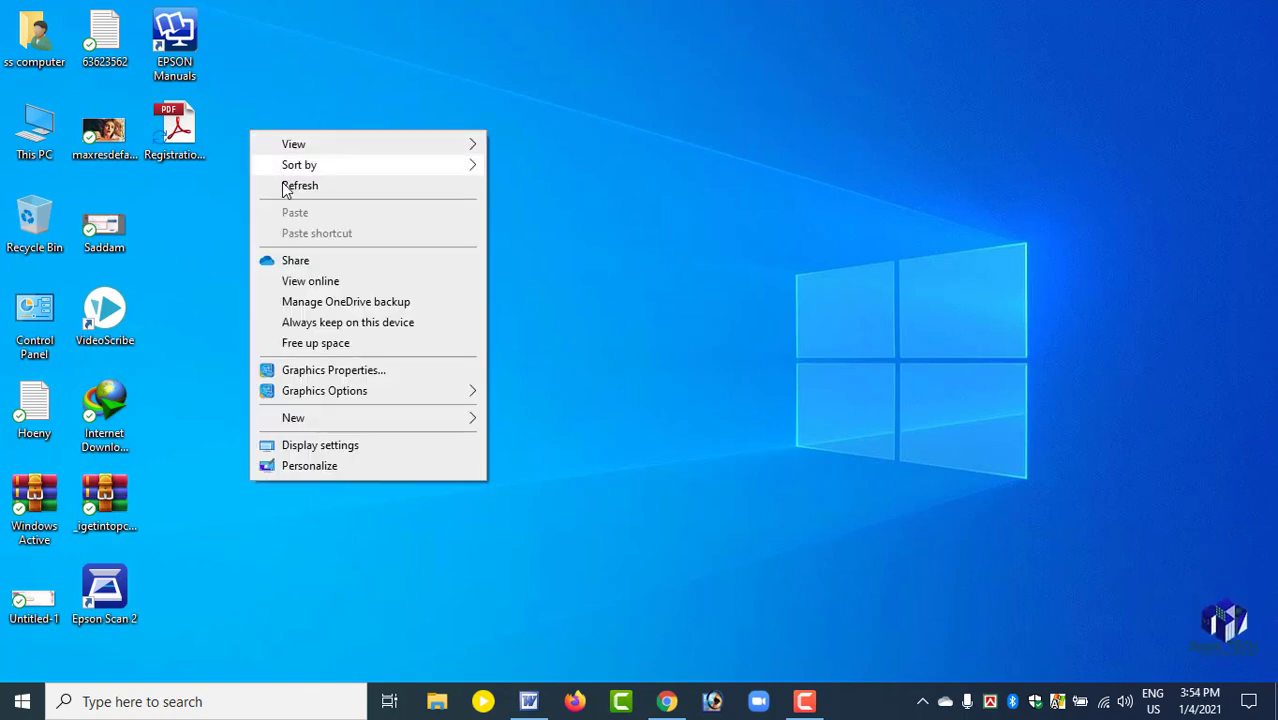
{"action": "left_click", "coordinate": [285, 183]}
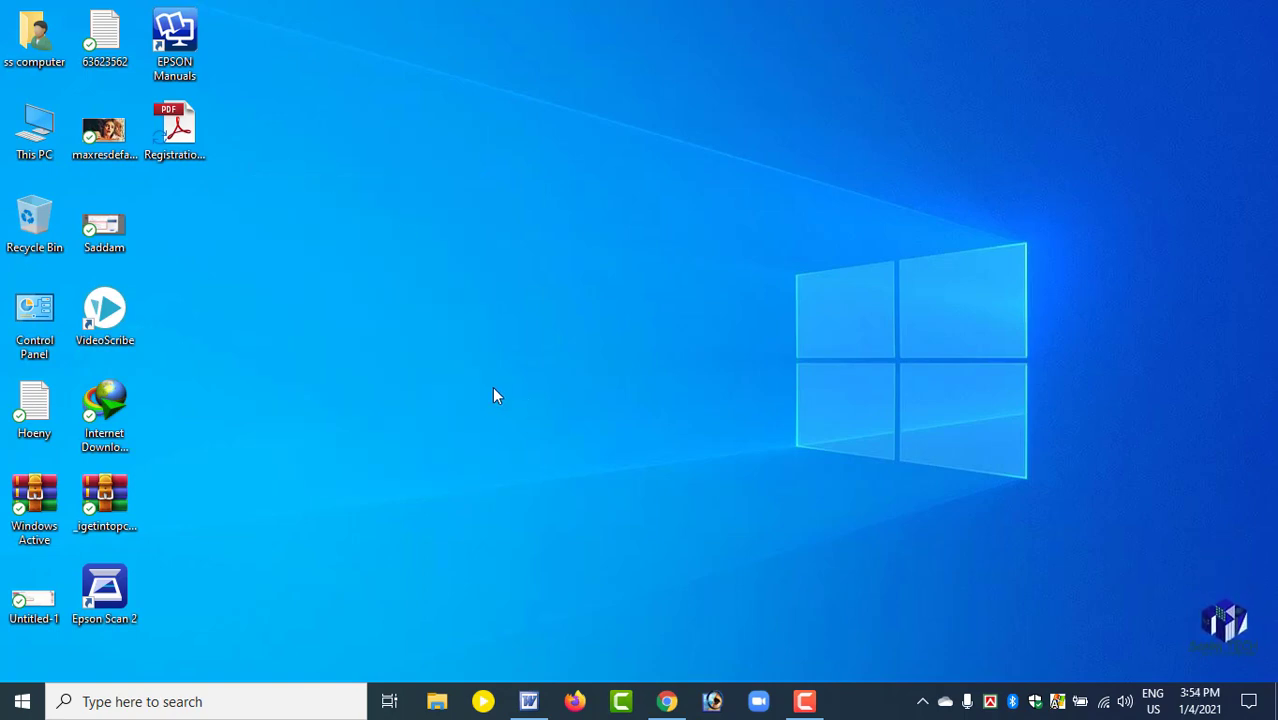